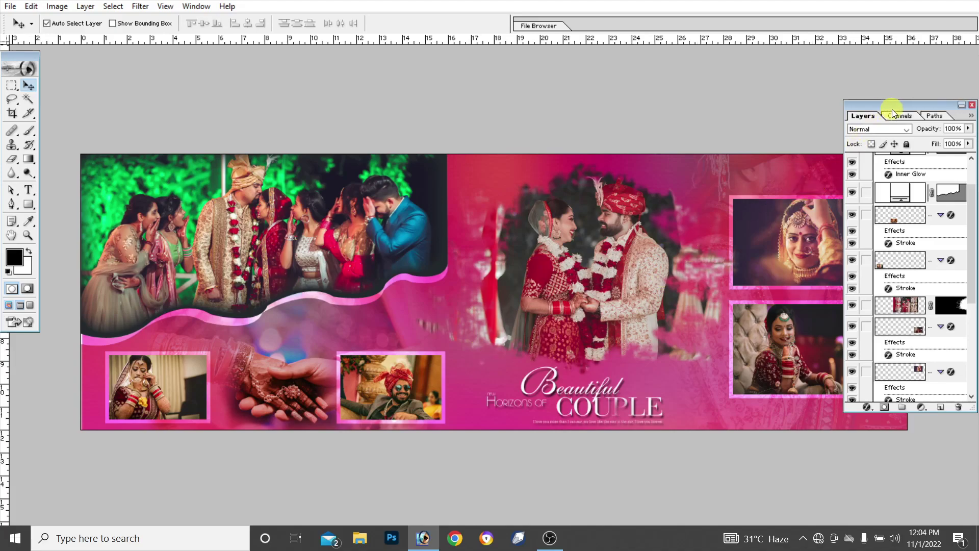
Hide the Layers panel from the Window menu
click(196, 6)
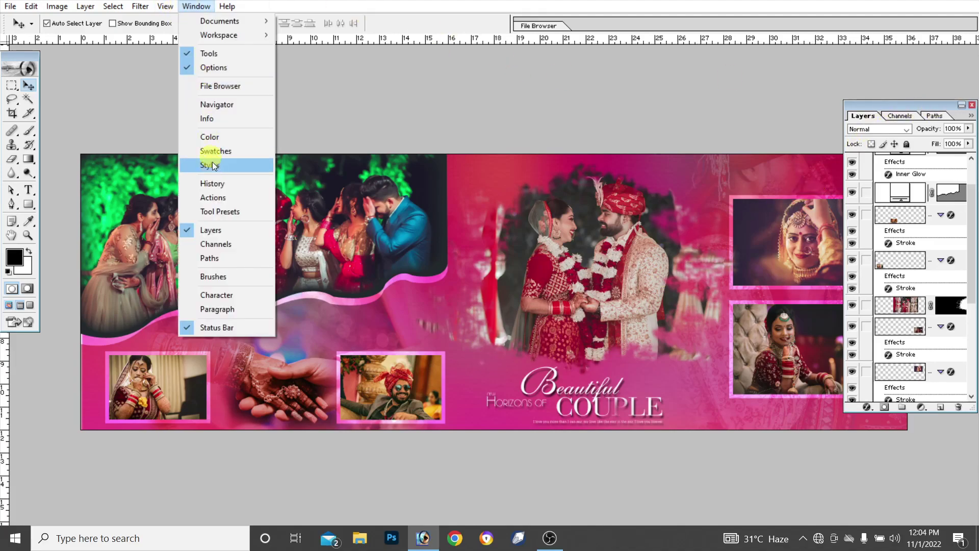
click(218, 230)
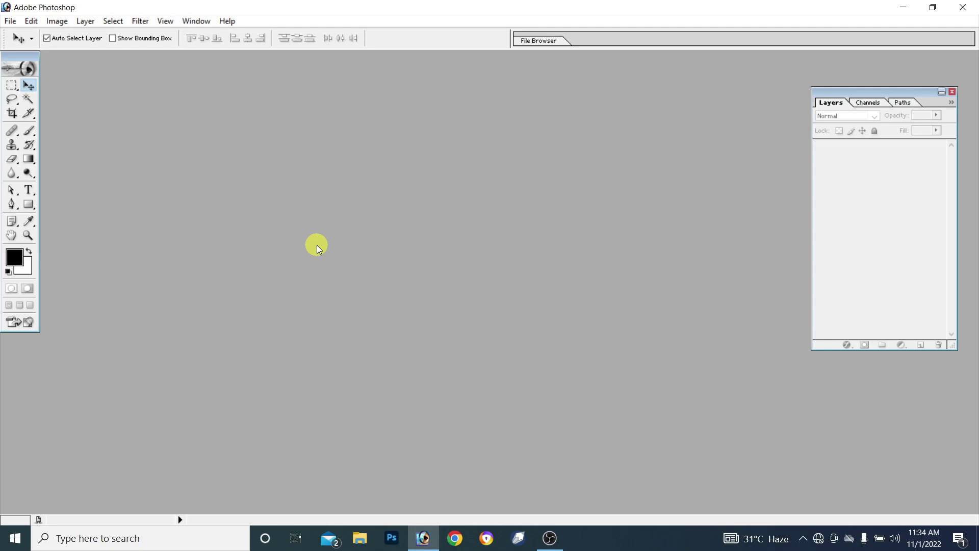
Create a white 36 × 12 inch, 72 pixels/inch document shown full screen with menus
click(10, 21)
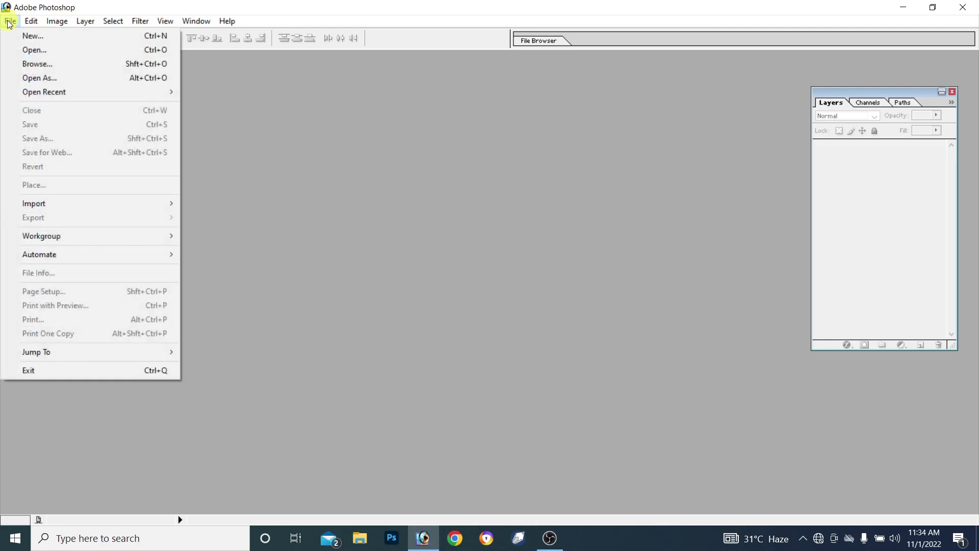
click(36, 35)
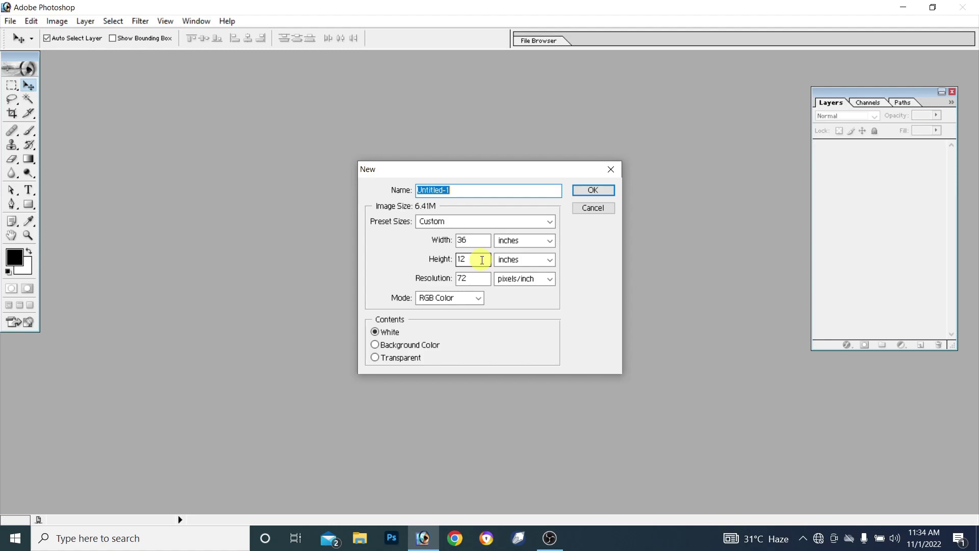
click(594, 190)
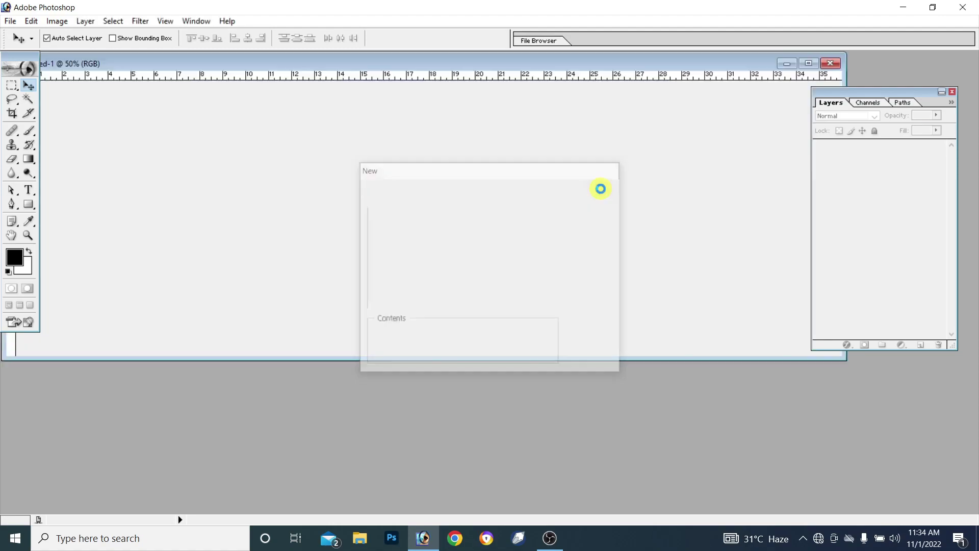
drag(395, 64, 451, 123)
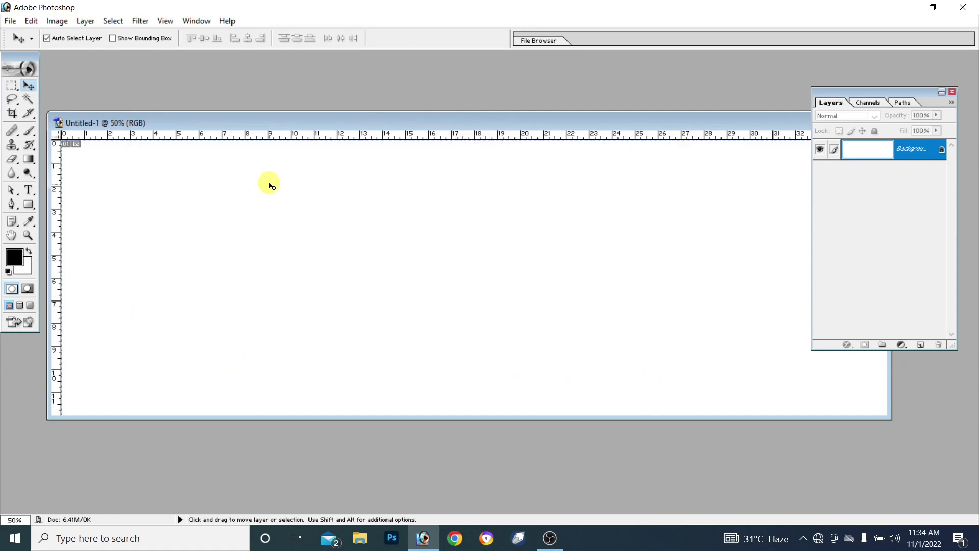
key(f)
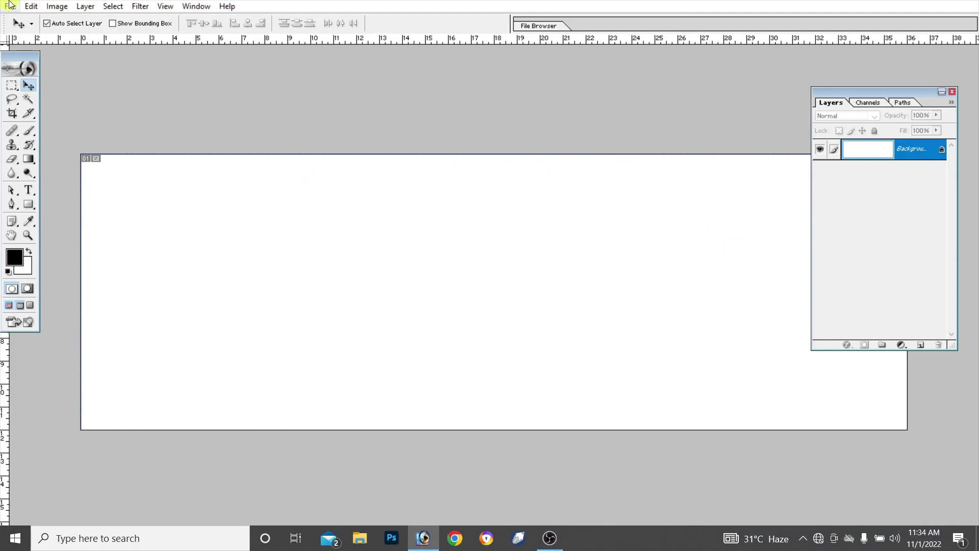
Open background.jpg and paste the pink blurred background into the spread as Layer 1
click(11, 8)
click(29, 29)
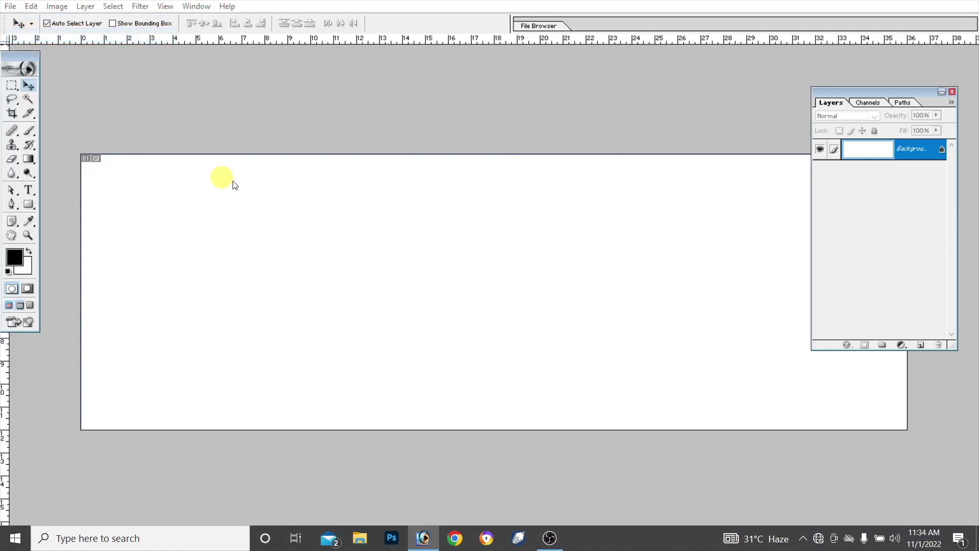
click(475, 152)
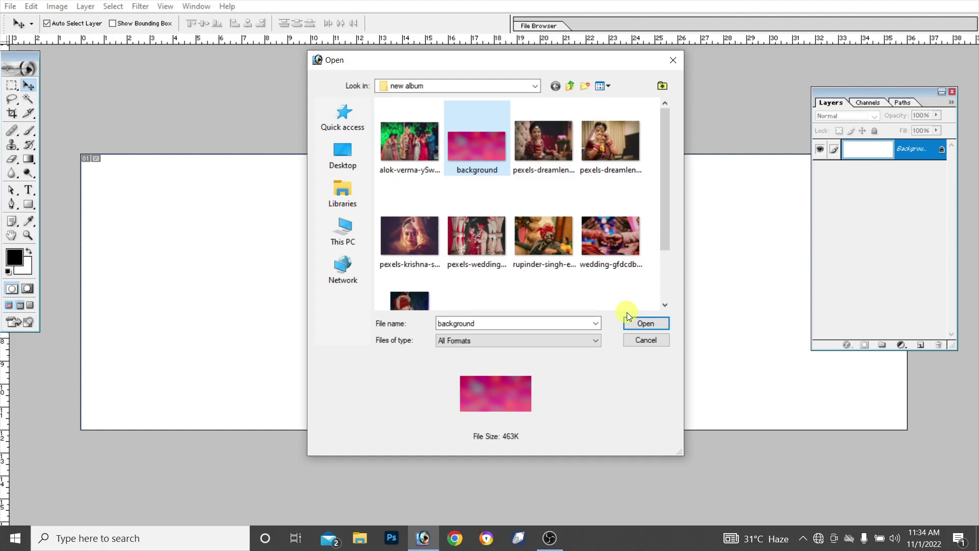
click(636, 321)
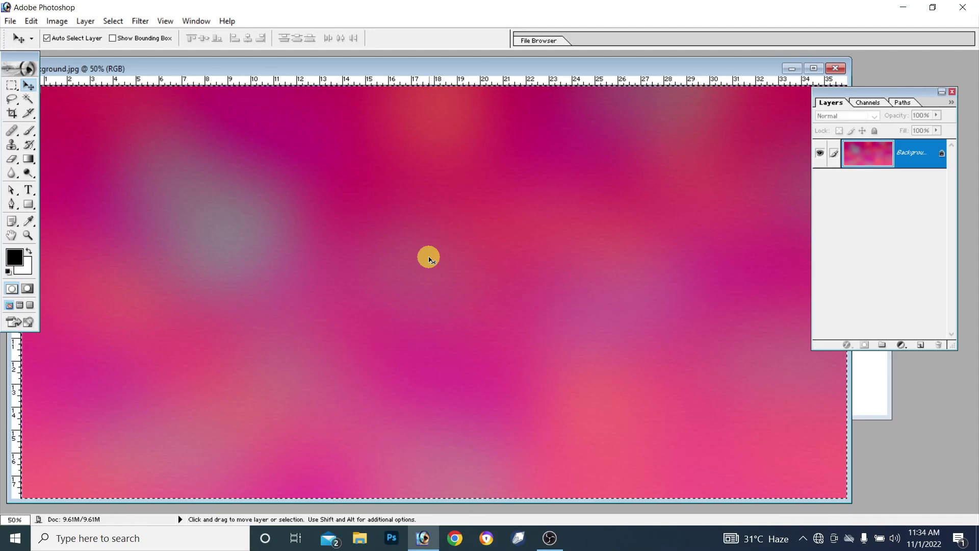
key(f)
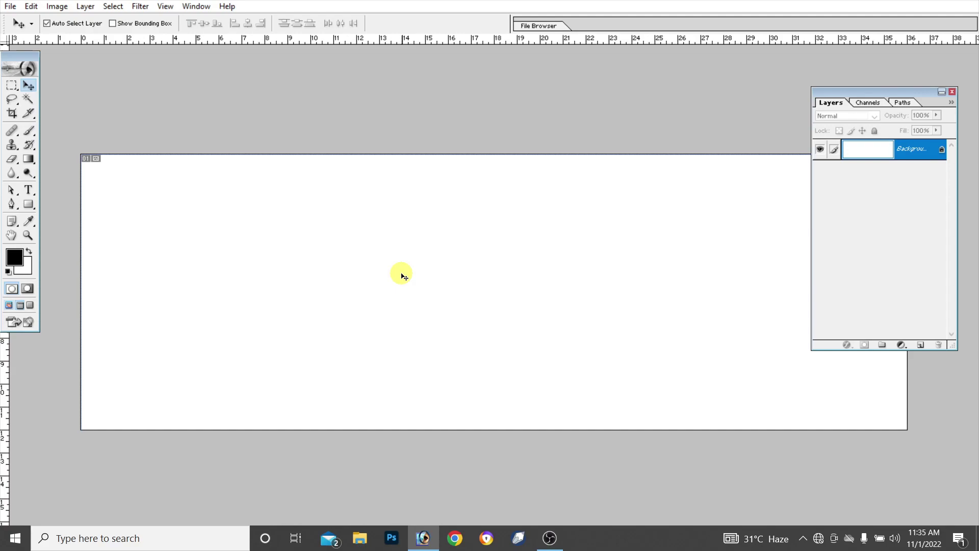
key(ctrl+v)
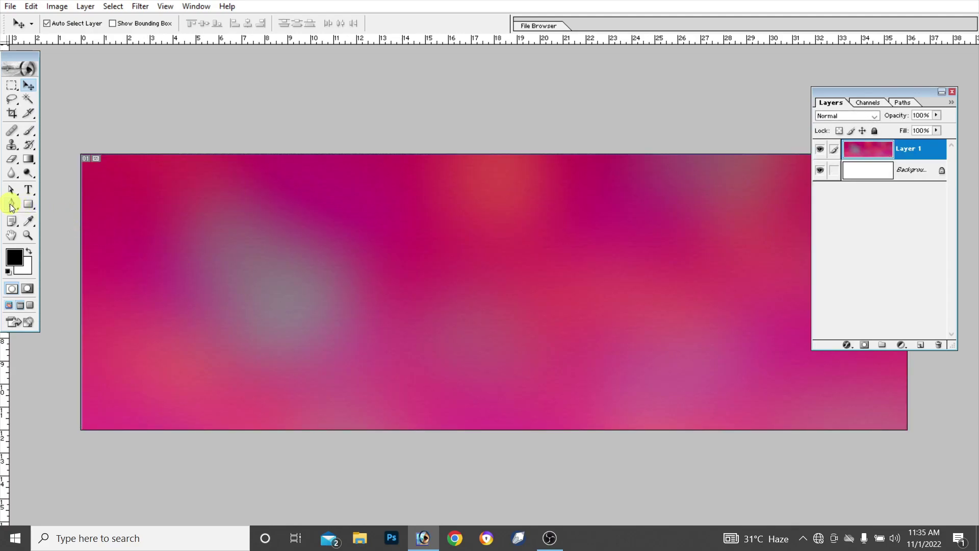
Start a Pen-tool shape layer at the left edge with the first curved wave points
click(12, 204)
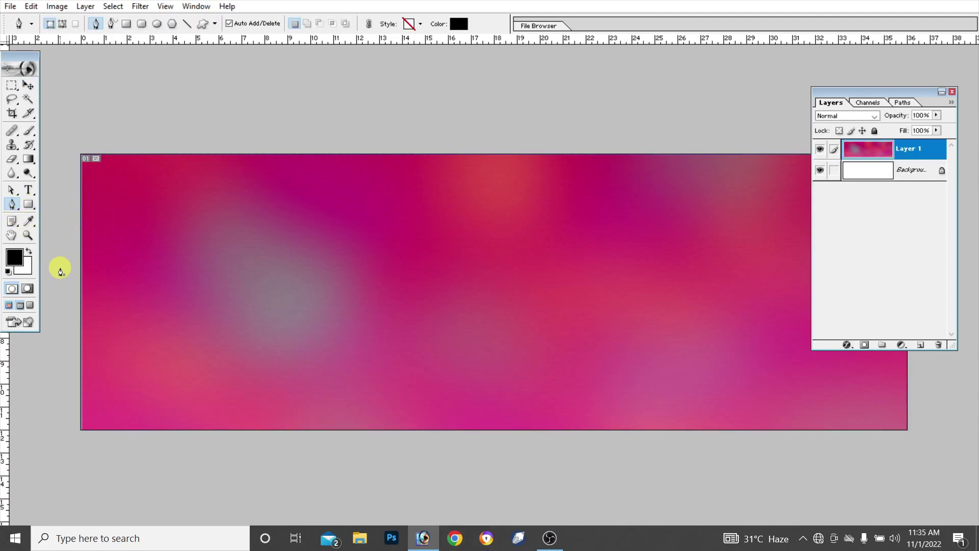
click(68, 340)
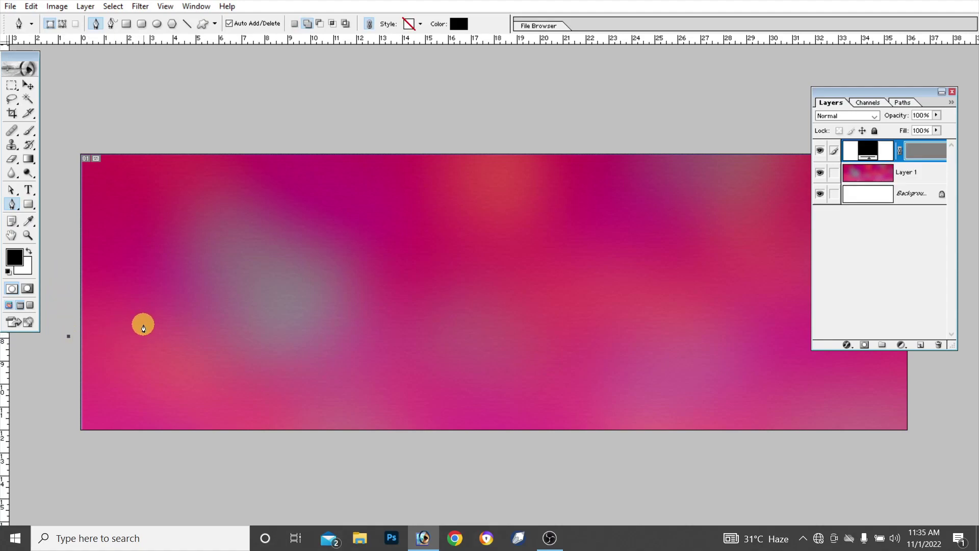
mouse_move(143, 325)
mouse_down()
mouse_move(166, 300)
mouse_move(173, 334)
mouse_move(184, 320)
mouse_move(175, 288)
mouse_move(159, 315)
mouse_up()
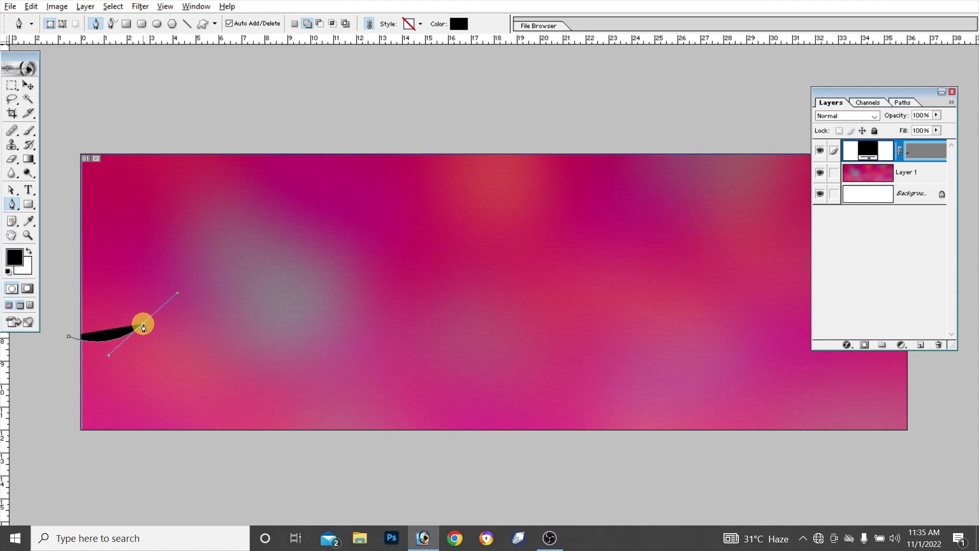
click(144, 326)
mouse_move(202, 315)
mouse_down()
mouse_move(227, 334)
mouse_move(264, 286)
mouse_up()
click(202, 316)
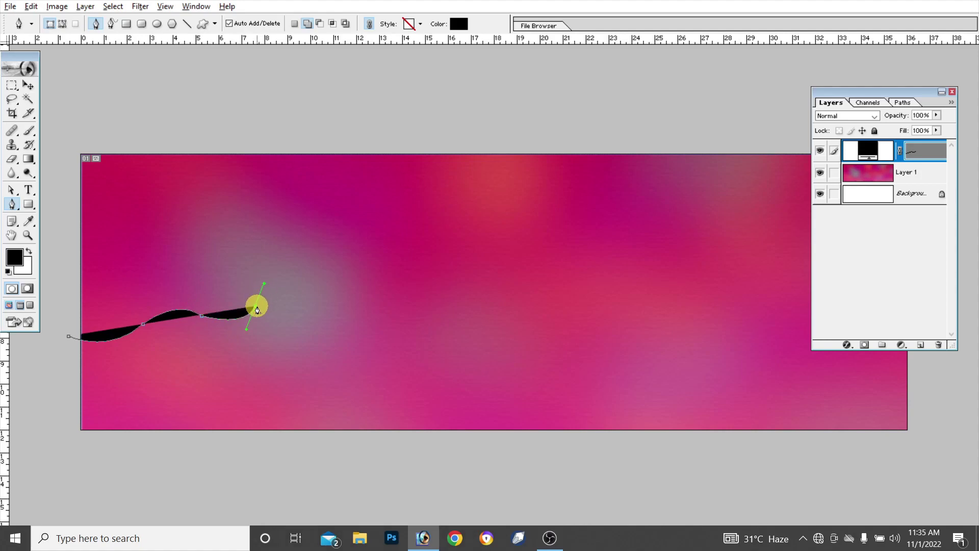
click(256, 306)
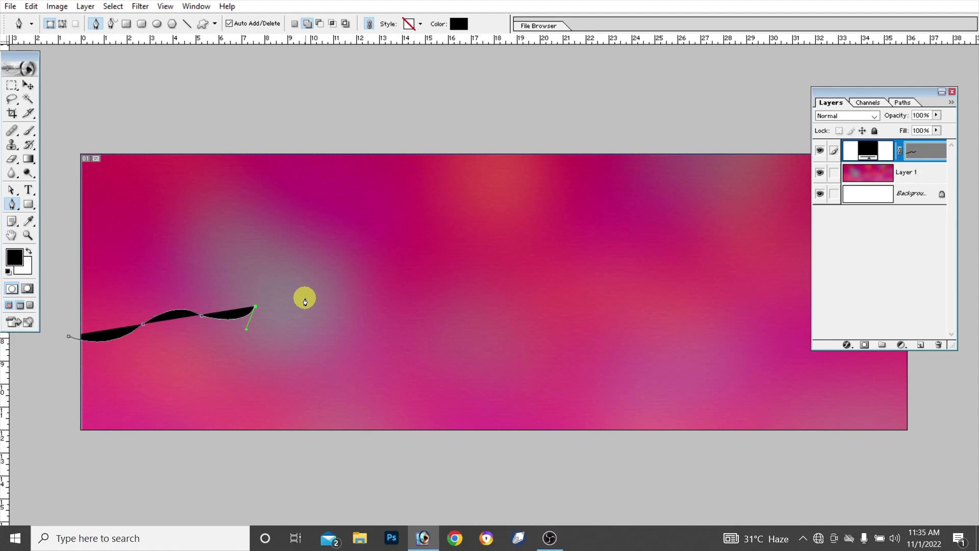
Finish the rising wave, then run the edge up, across the top, and close the shape
mouse_move(317, 296)
mouse_down()
mouse_move(328, 318)
mouse_move(339, 313)
mouse_up()
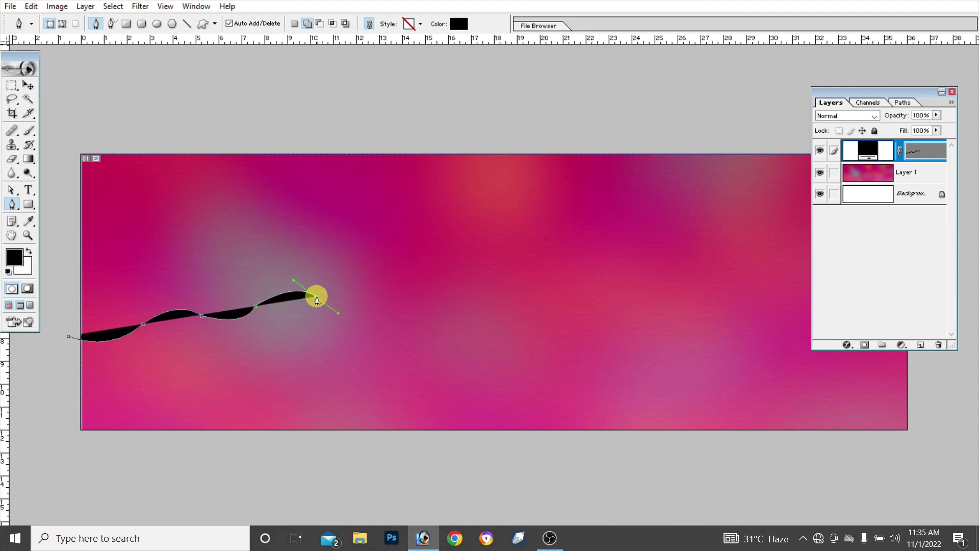
click(316, 299)
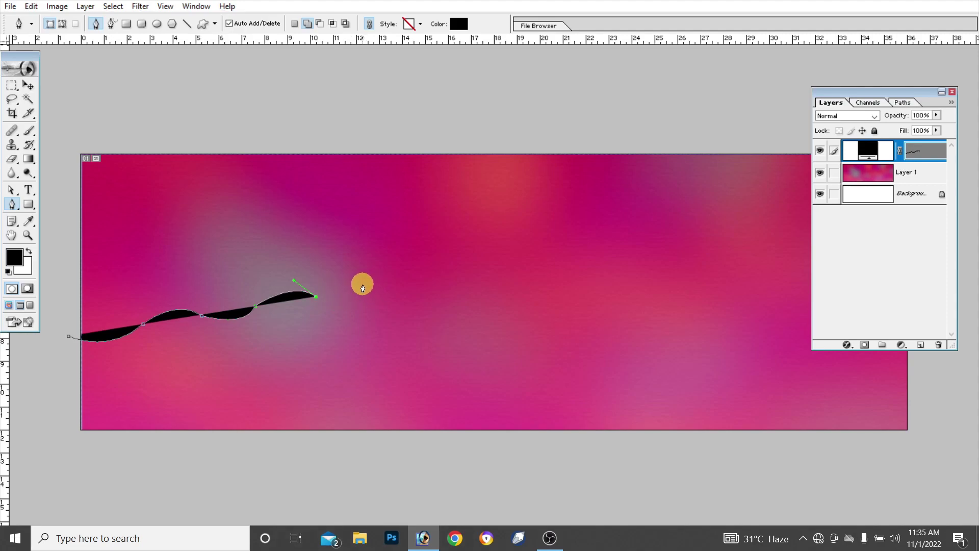
drag(362, 283, 369, 265)
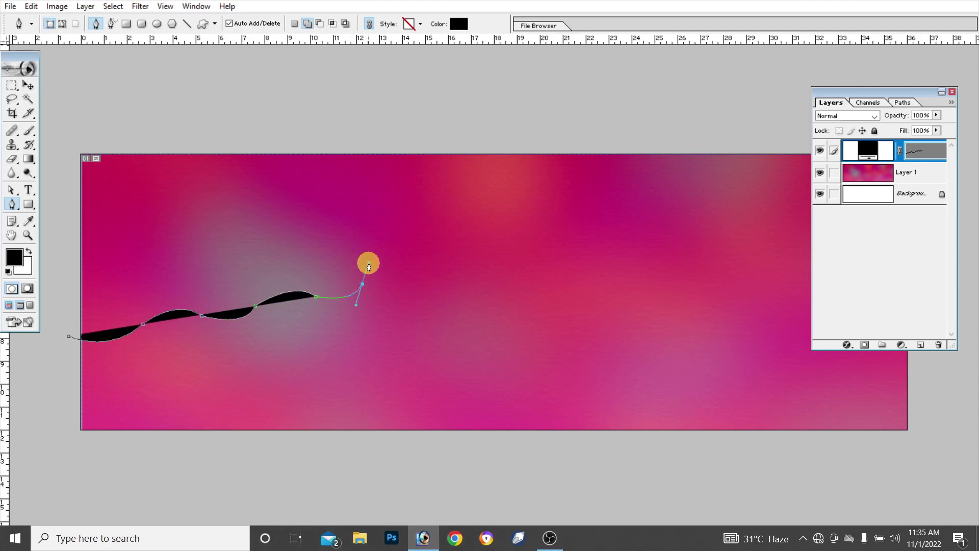
click(362, 284)
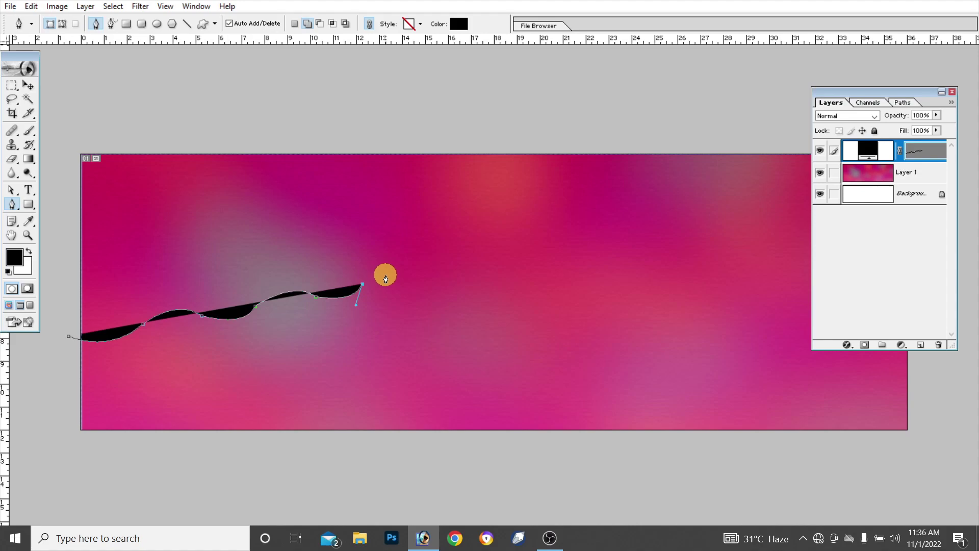
mouse_move(386, 275)
mouse_down()
mouse_move(398, 283)
mouse_move(421, 246)
mouse_up()
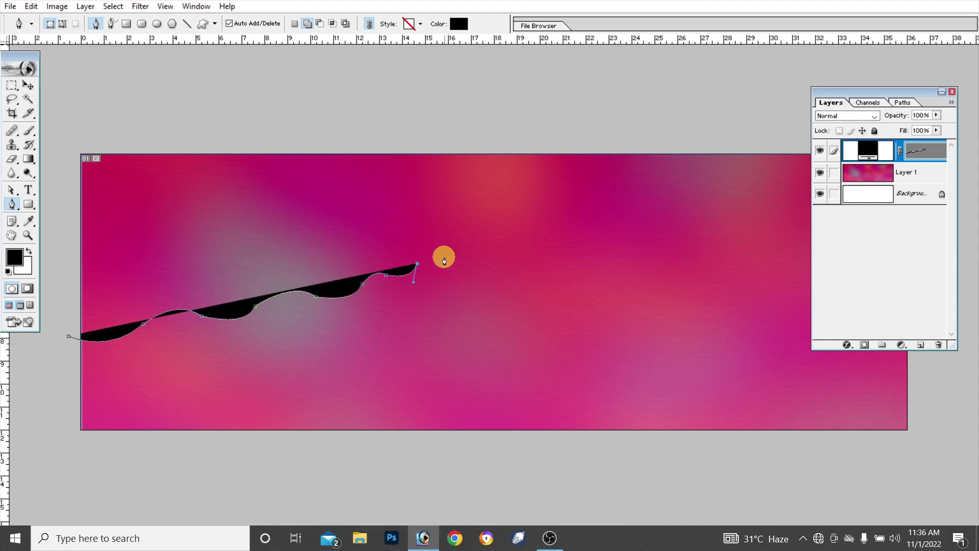
click(422, 142)
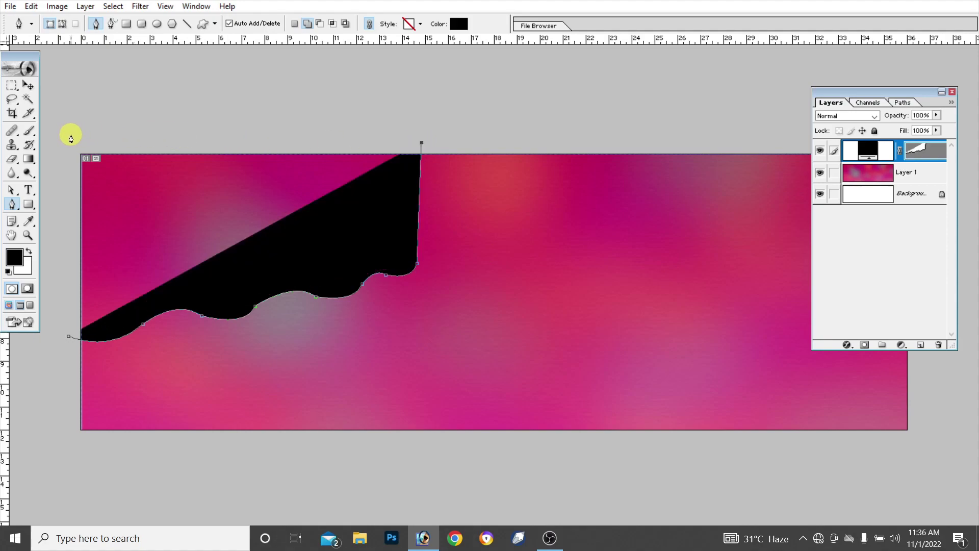
click(71, 135)
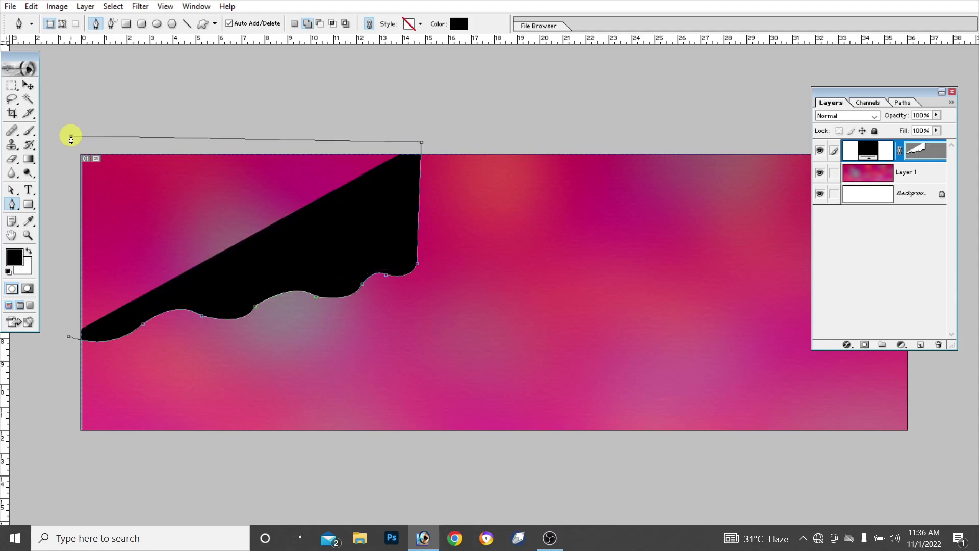
click(70, 338)
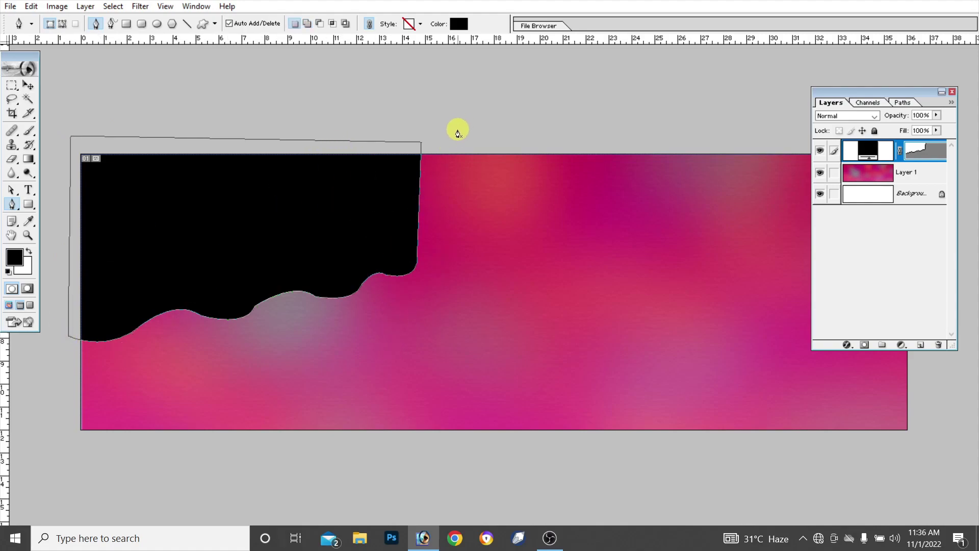
Add a guide near 16 inches, then rotate the wave about -2.7° and widen it to 107.4%
drag(6, 391, 448, 365)
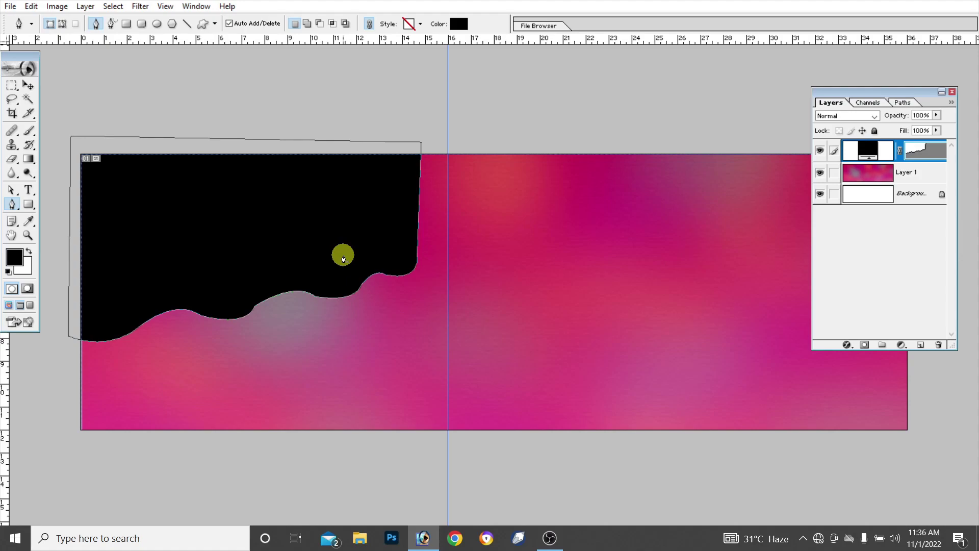
key(ctrl+t)
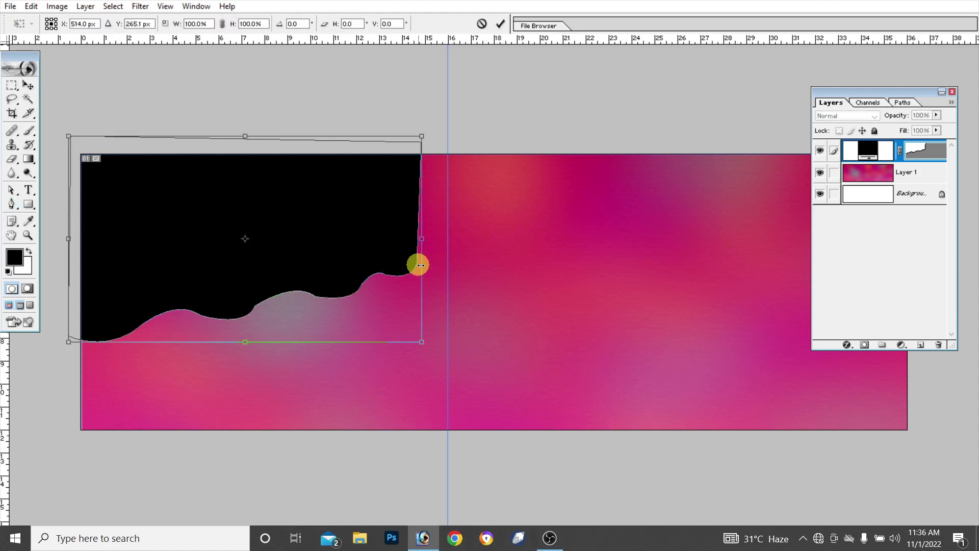
drag(422, 238, 446, 239)
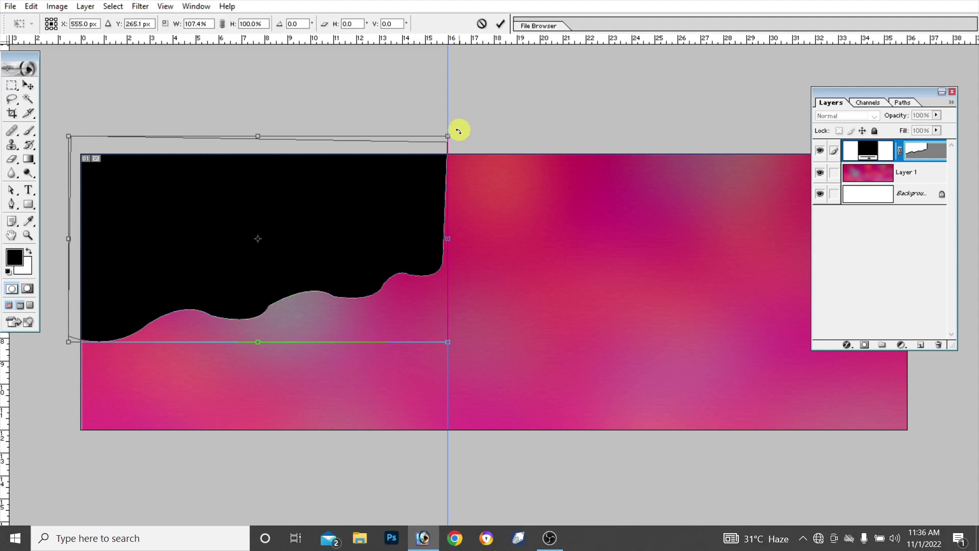
drag(458, 131, 456, 126)
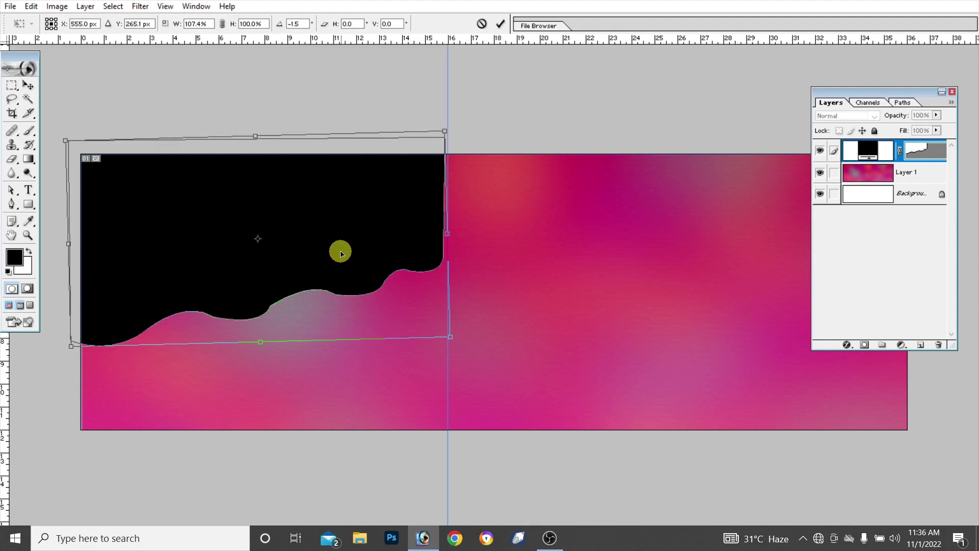
drag(342, 261, 345, 266)
key(shift+Down)
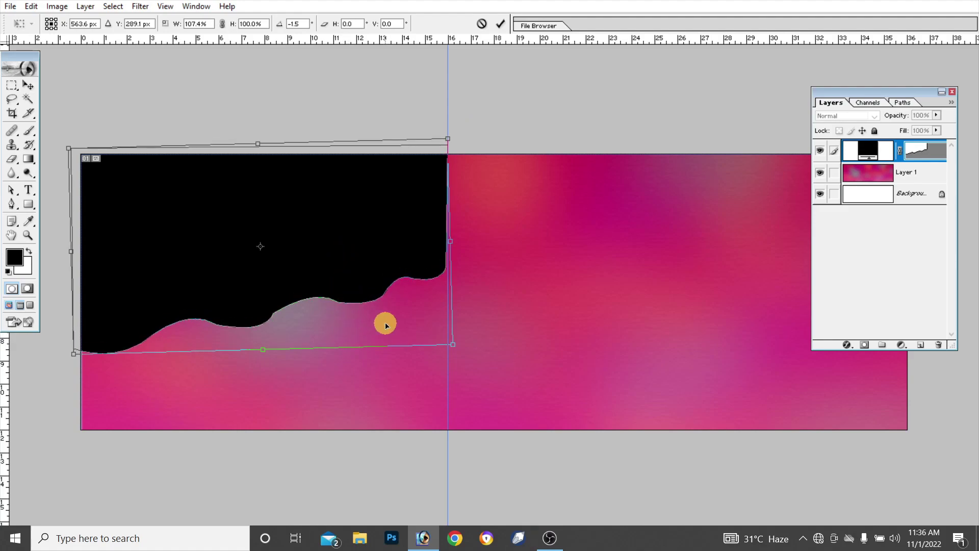
drag(459, 125, 459, 122)
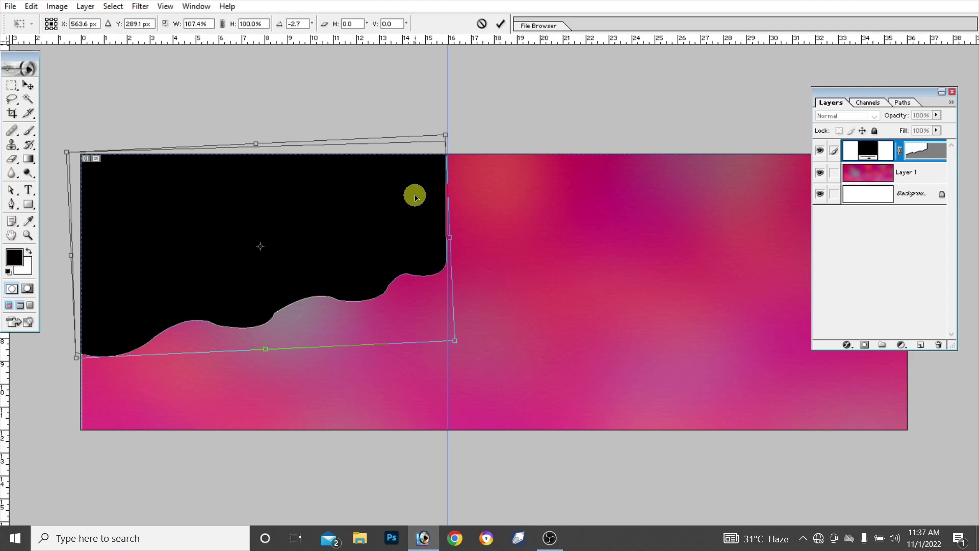
key(Right)
key(Right)
key(Right)
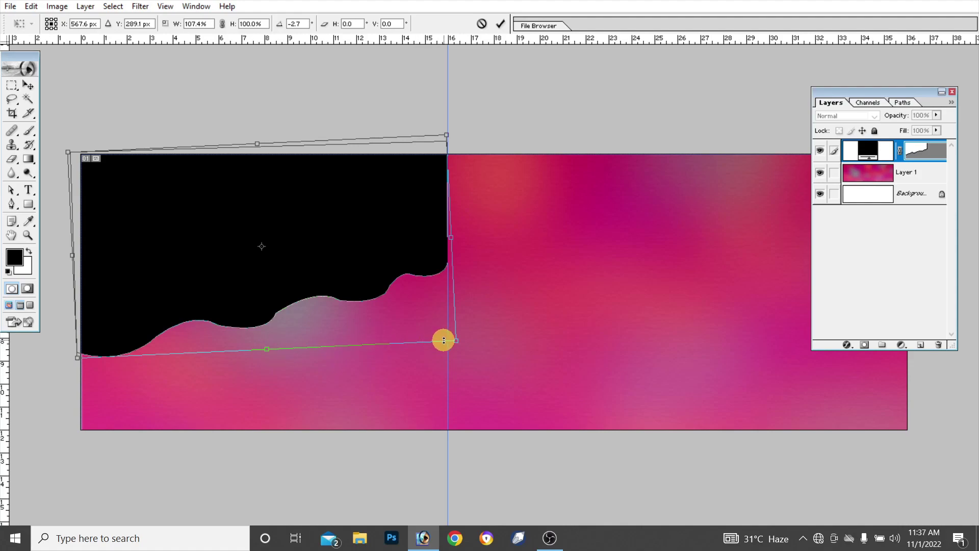
key(Return)
key(p)
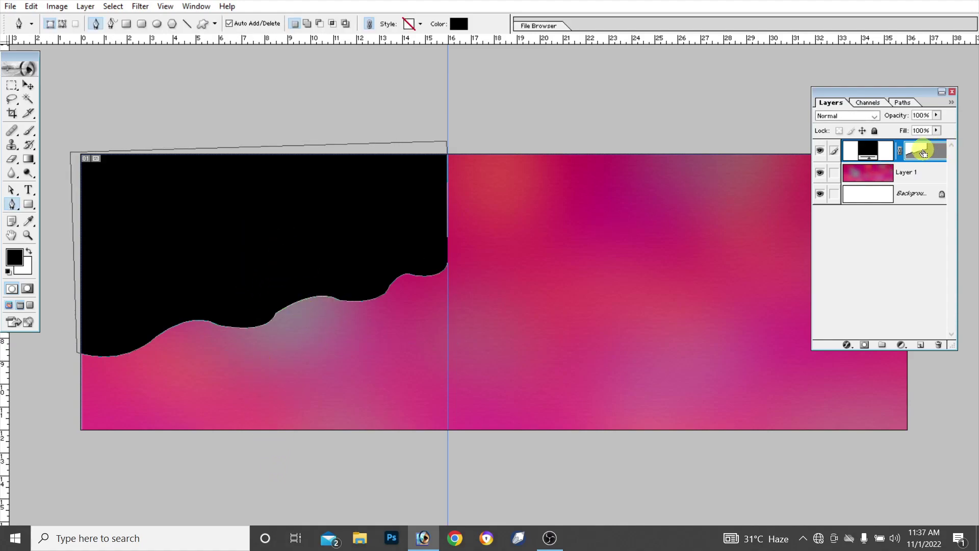
Duplicate the wave shape layer and make the copy white
key(ctrl+j)
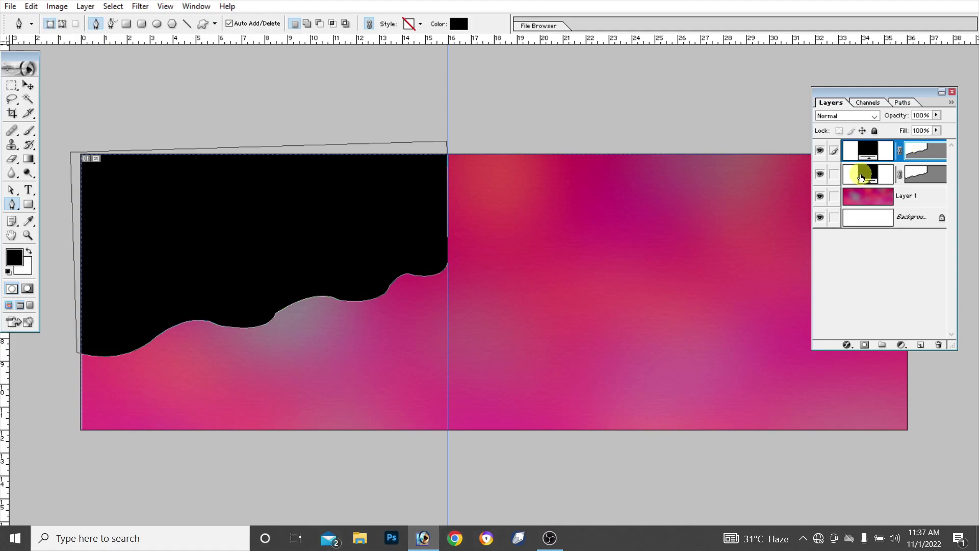
double_click(862, 174)
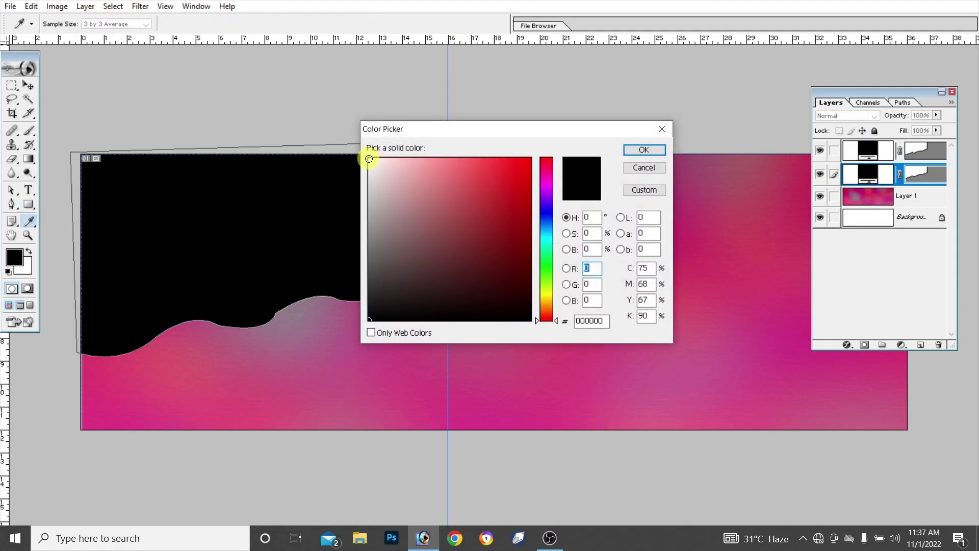
click(369, 159)
click(645, 148)
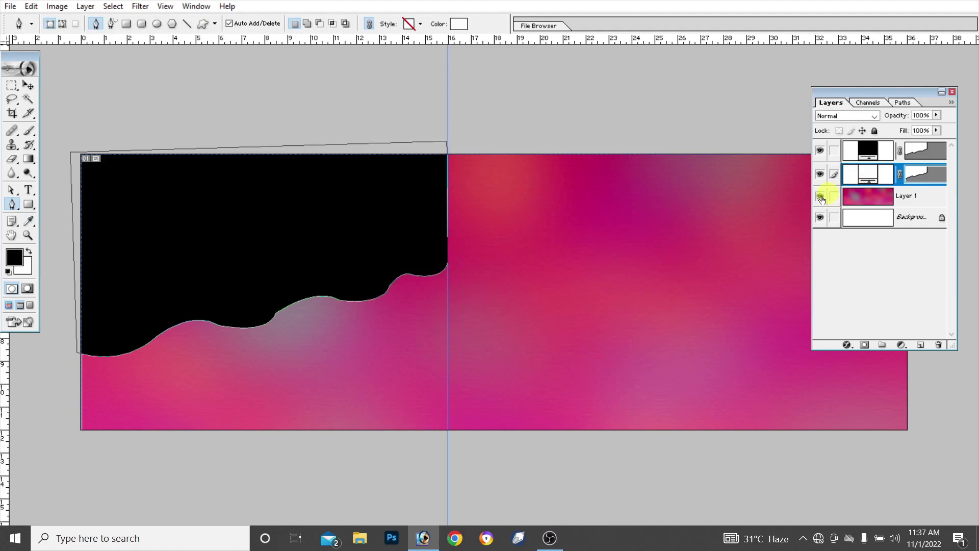
Scale the white wave copy to about 103% and shift it left and down
key(ctrl+t)
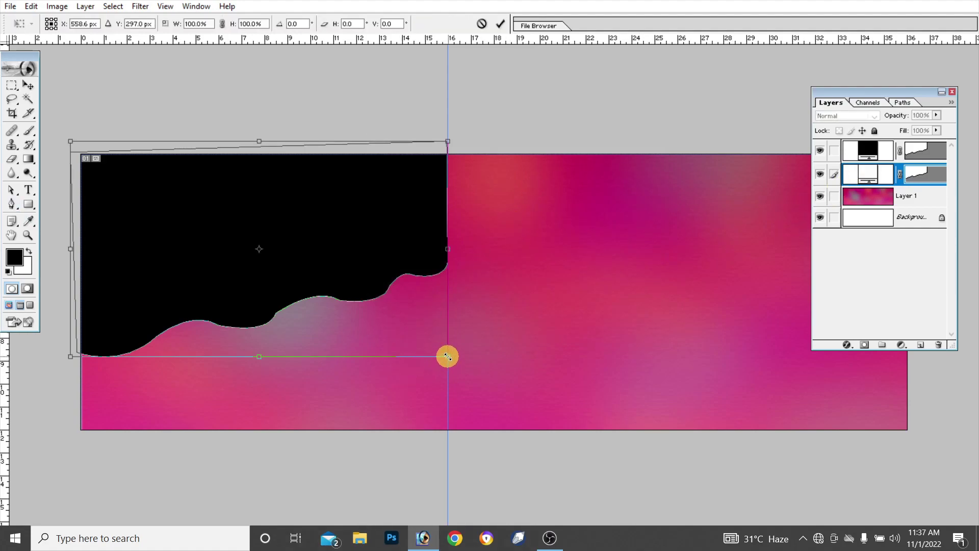
drag(448, 356, 458, 364)
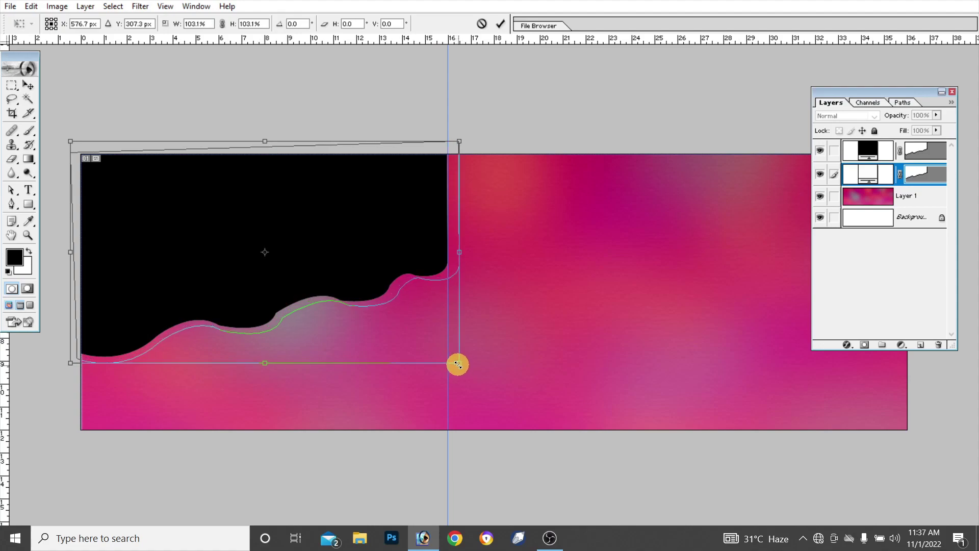
key(Left)
key(Left)
key(Left)
key(Left)
key(Left)
key(Left)
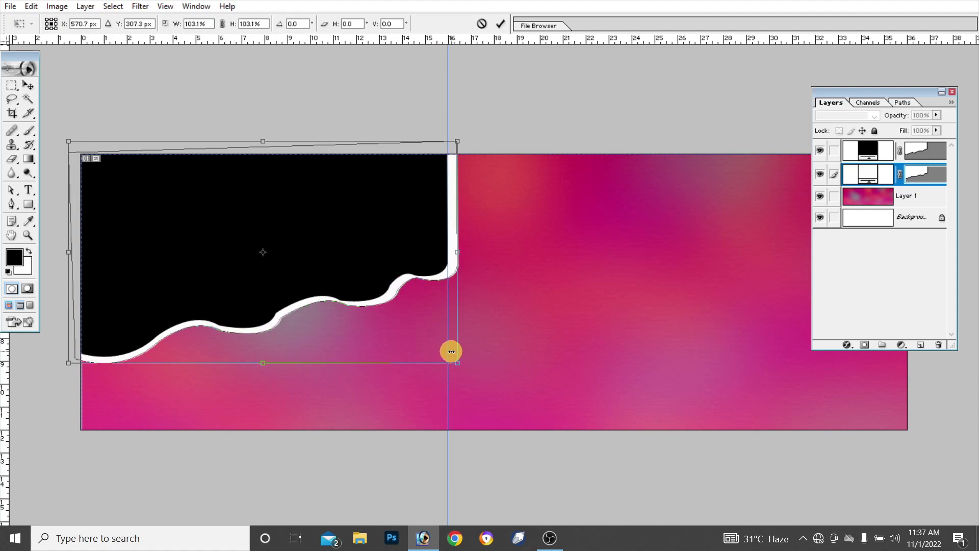
key(shift+Left)
key(shift+Left)
key(shift+Left)
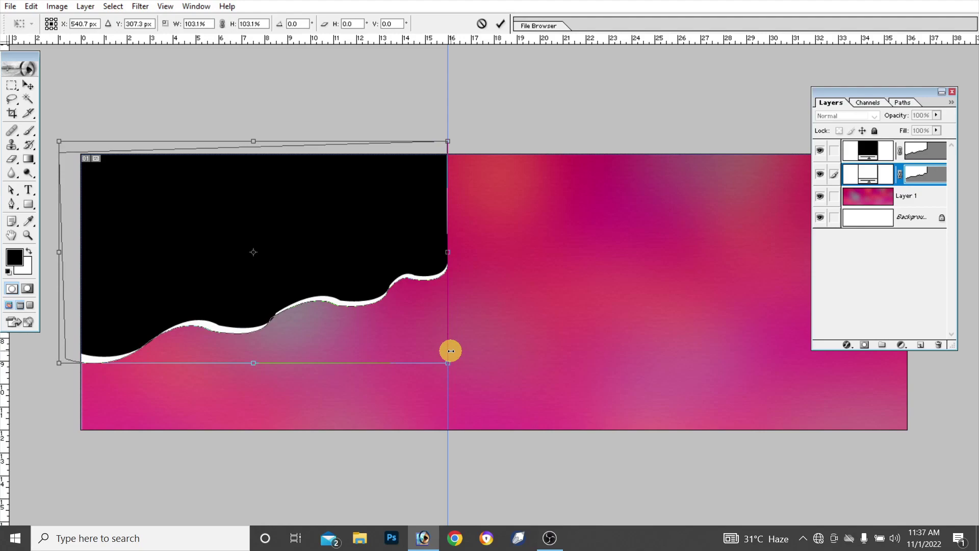
key(Down)
key(Down)
key(Down)
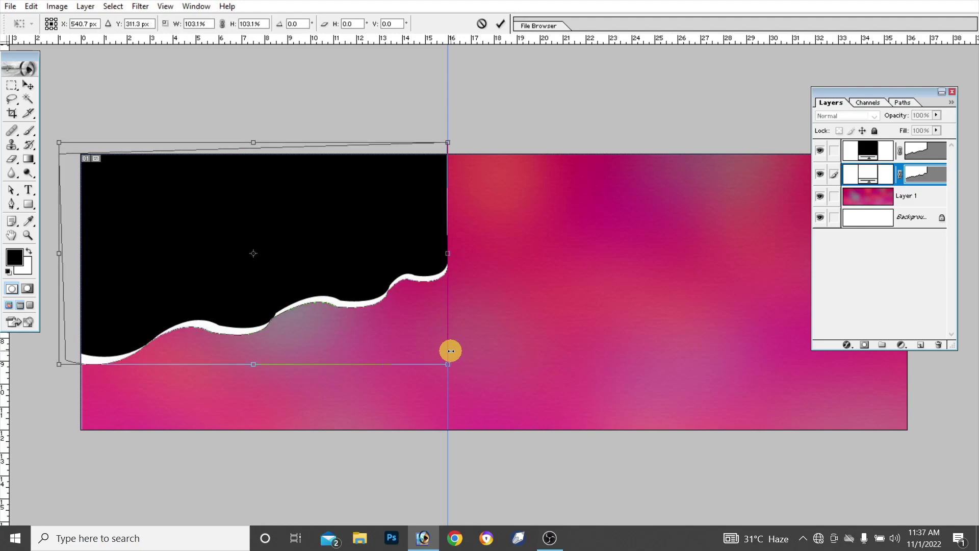
key(Return)
key(p)
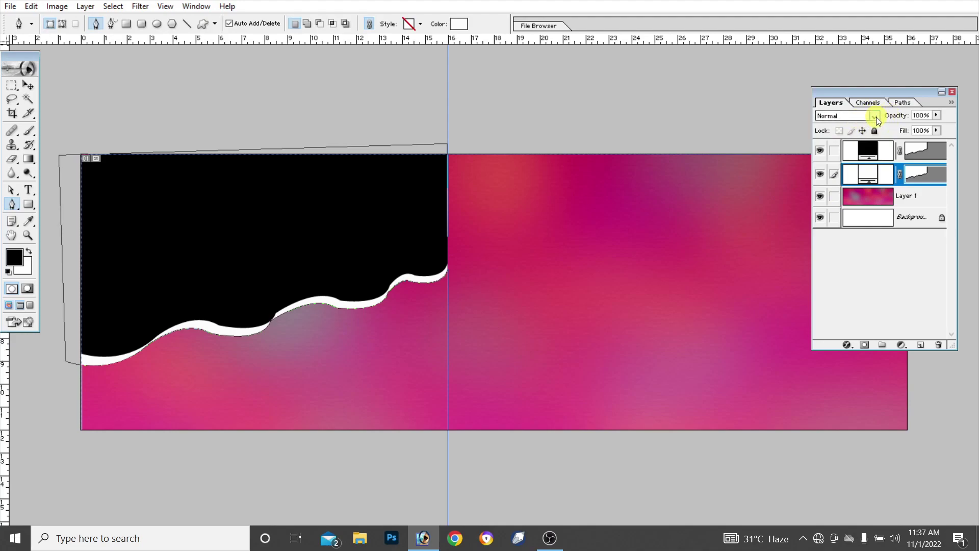
Set the white wave copy's blend mode to Overlay
click(877, 118)
click(838, 228)
key(Return)
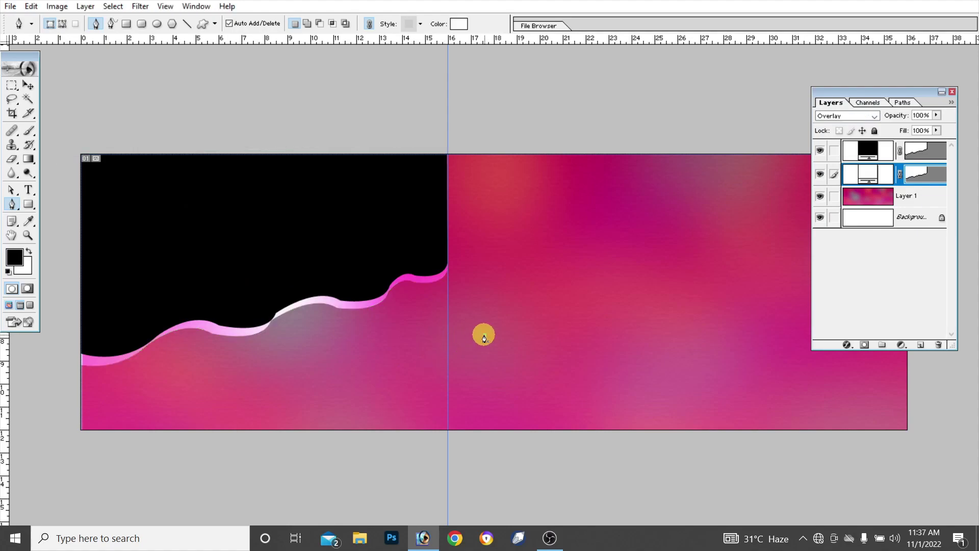
click(485, 335)
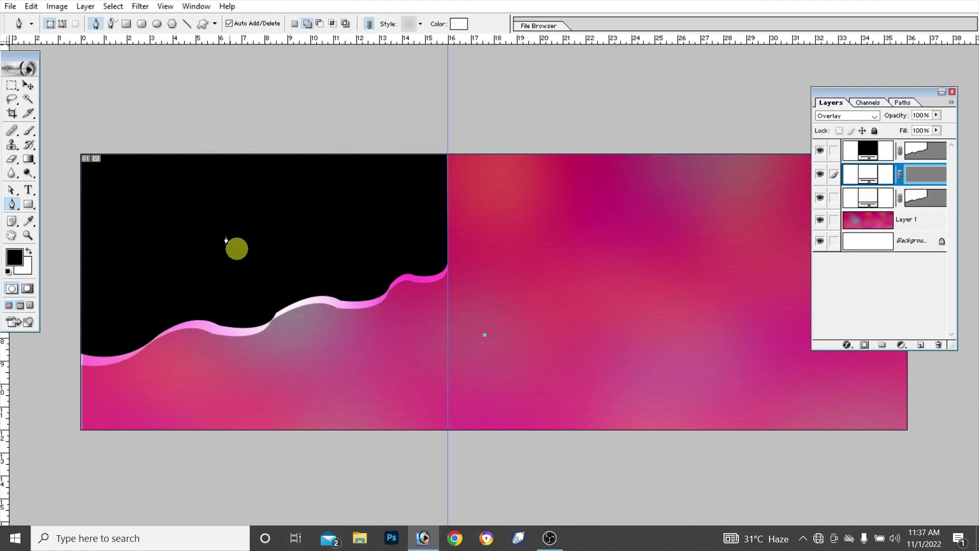
Open the wedding group photo and paste it into the album spread
click(12, 7)
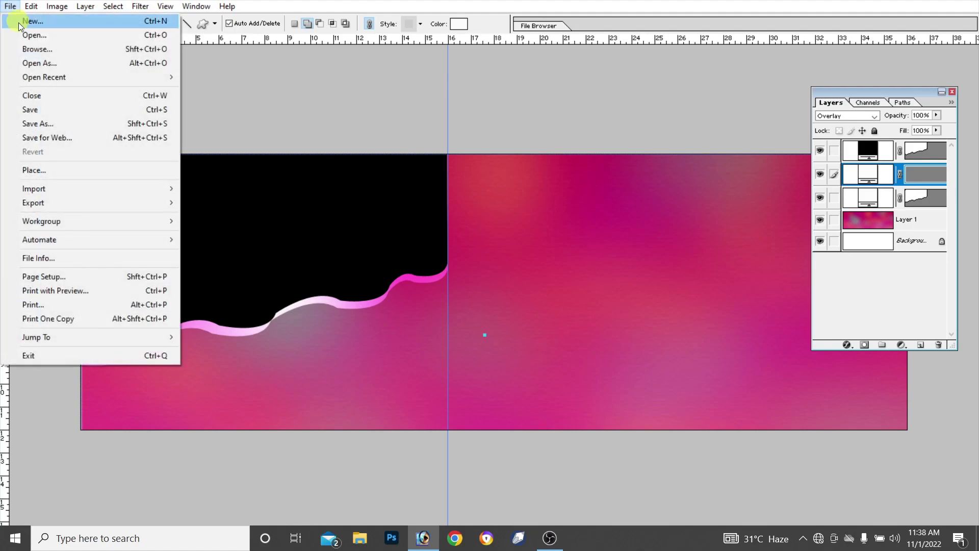
click(29, 35)
click(410, 140)
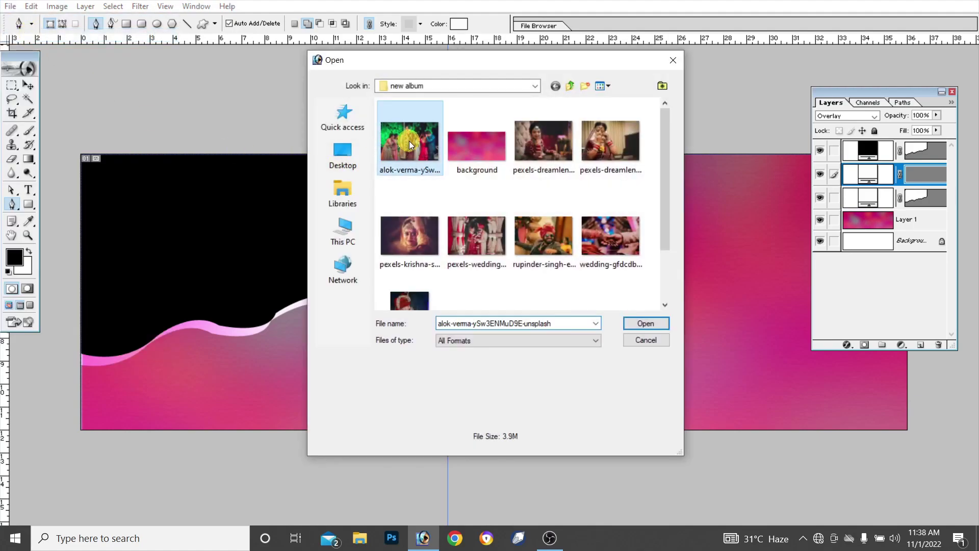
click(637, 323)
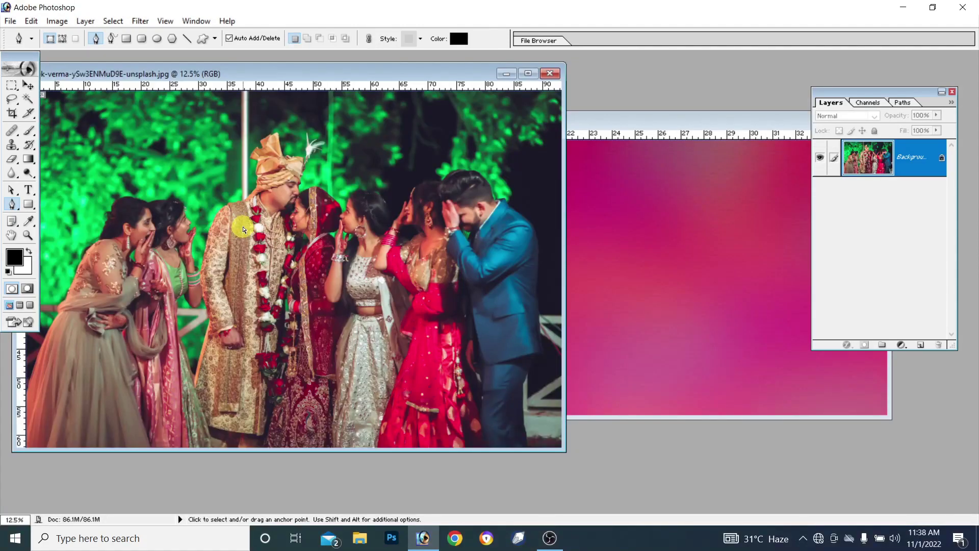
key(ctrl+a)
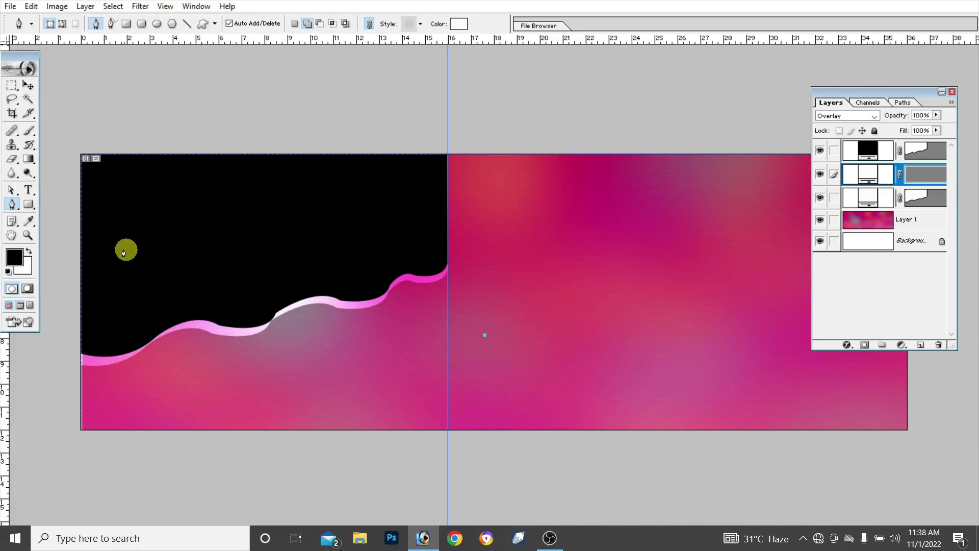
click(243, 289)
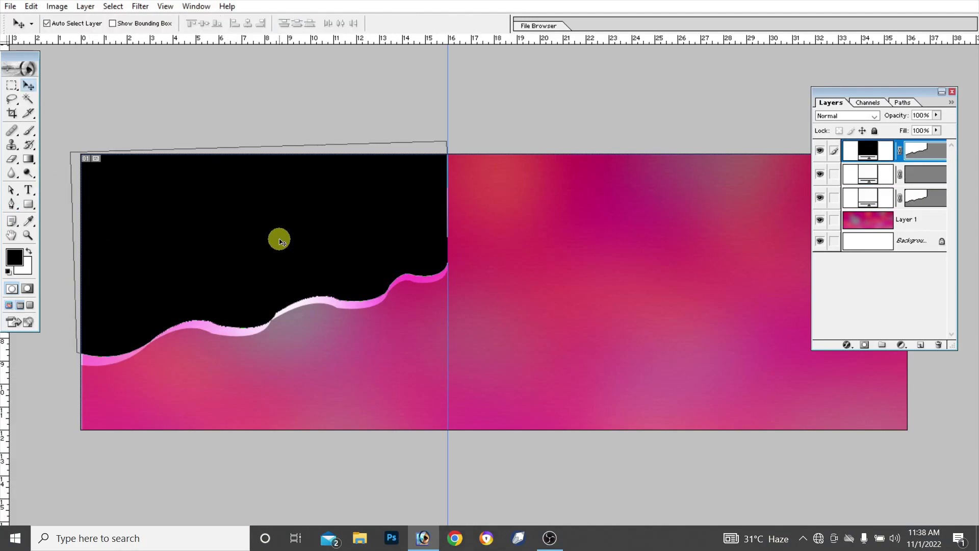
key(ctrl+v)
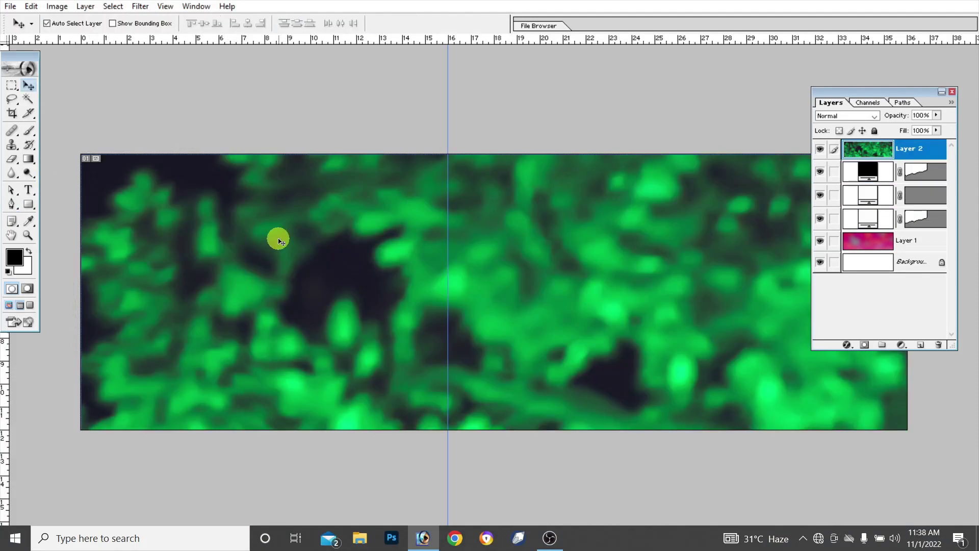
Scale the group photo to about 18% and place it over the top-left page
key(ctrl+t)
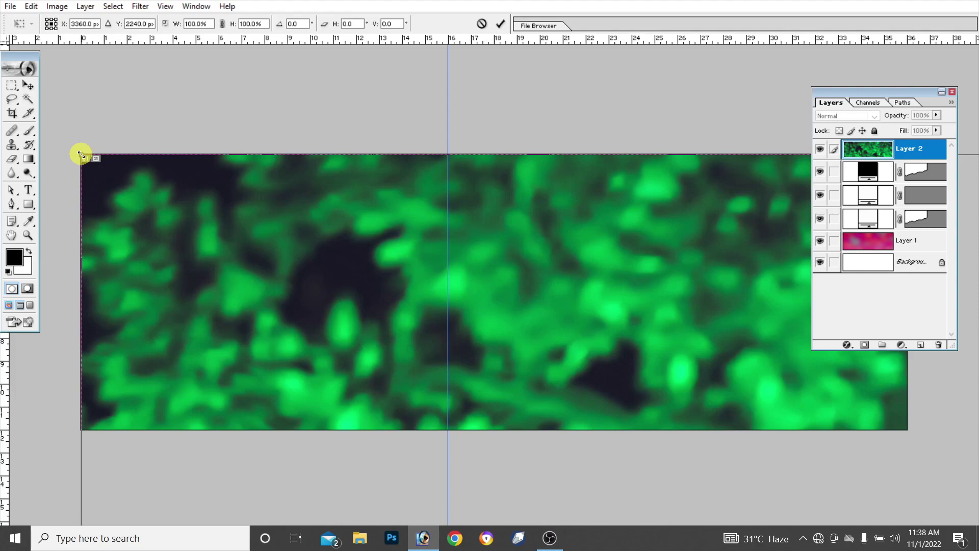
mouse_move(80, 154)
mouse_down()
mouse_move(559, 473)
mouse_move(127, 91)
mouse_move(54, 48)
mouse_up()
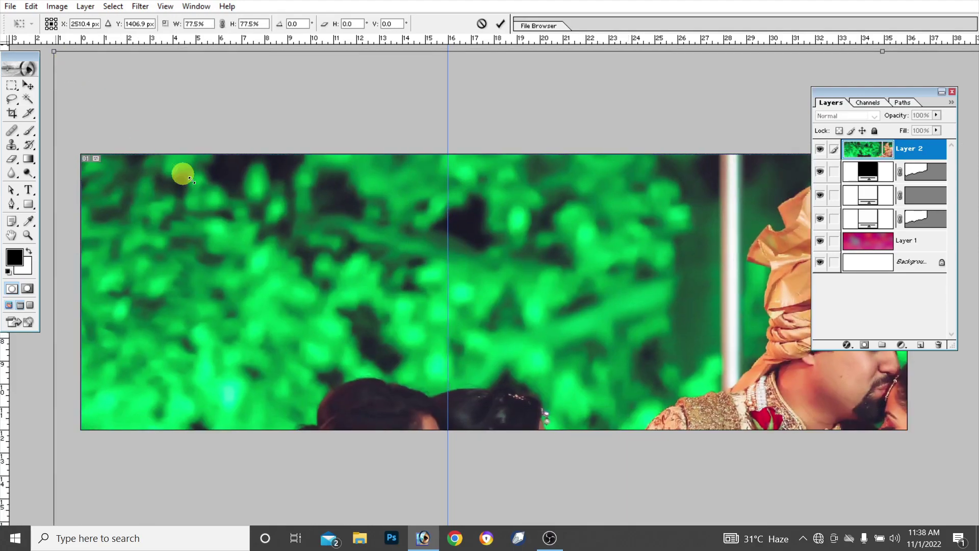
drag(191, 181, 639, 480)
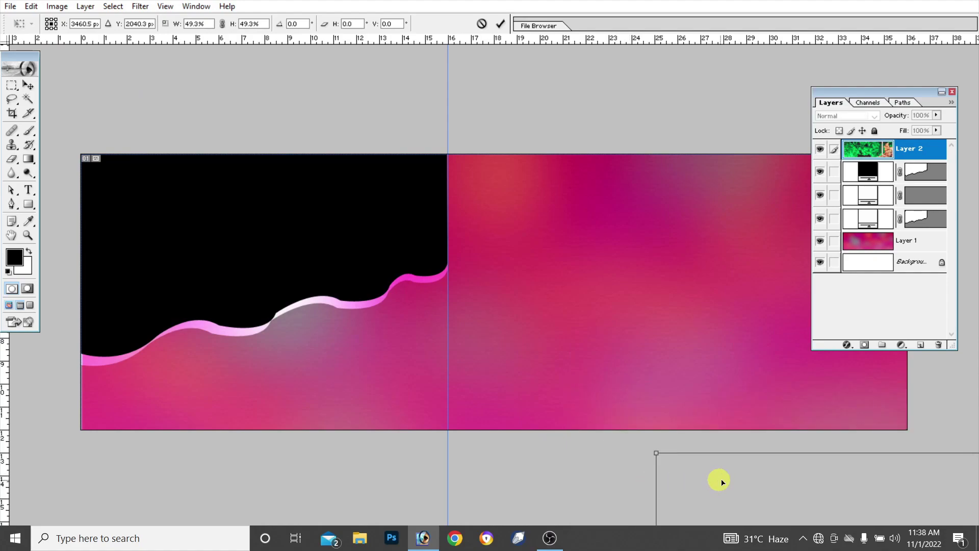
mouse_move(646, 438)
mouse_down()
mouse_move(138, 90)
mouse_move(78, 63)
mouse_move(299, 234)
mouse_move(686, 487)
mouse_up()
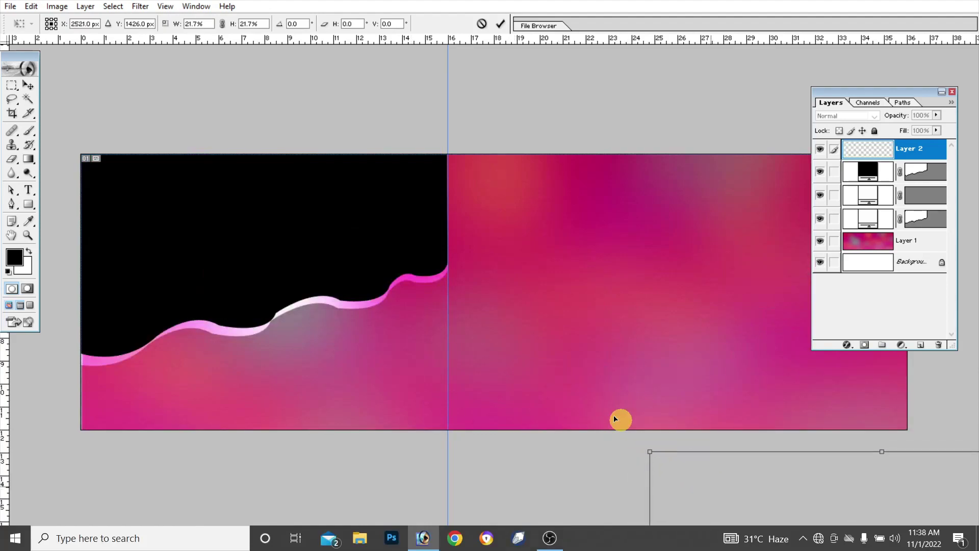
drag(615, 418, 121, 94)
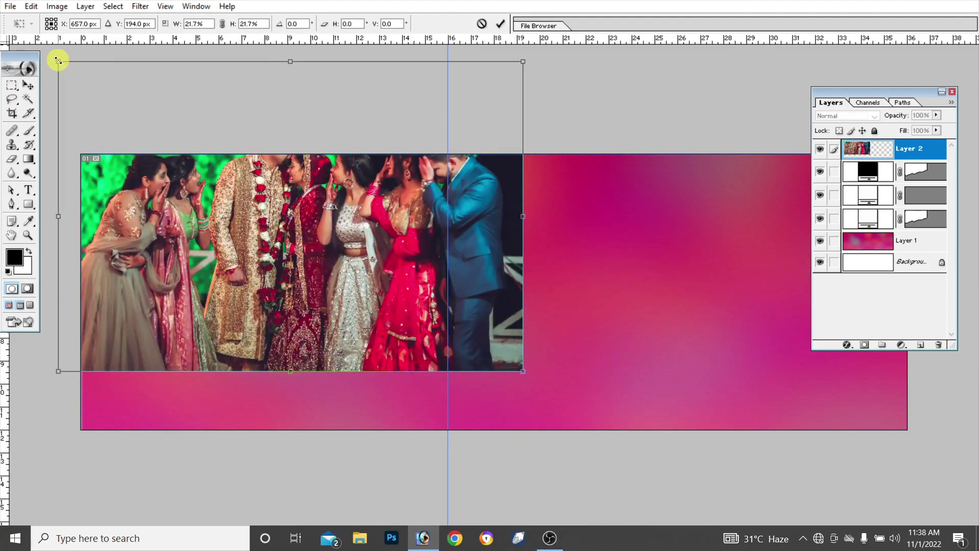
mouse_move(58, 61)
mouse_down()
mouse_move(131, 148)
mouse_move(115, 137)
mouse_up()
drag(207, 233, 141, 223)
drag(68, 102, 75, 112)
drag(177, 219, 168, 231)
key(Return)
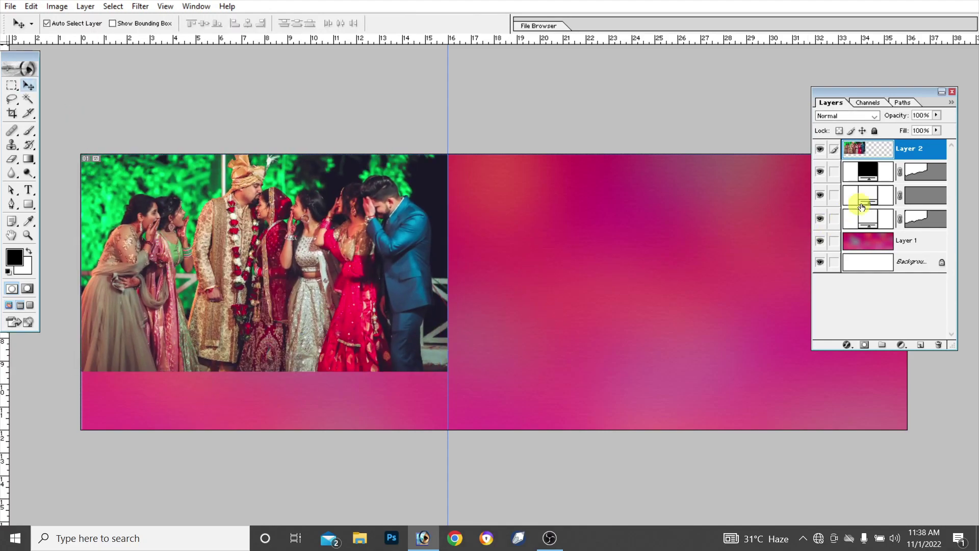
Clip Layer 2 into the wave shape layer and widen the Layers panel
click(911, 161)
alt+click(918, 159)
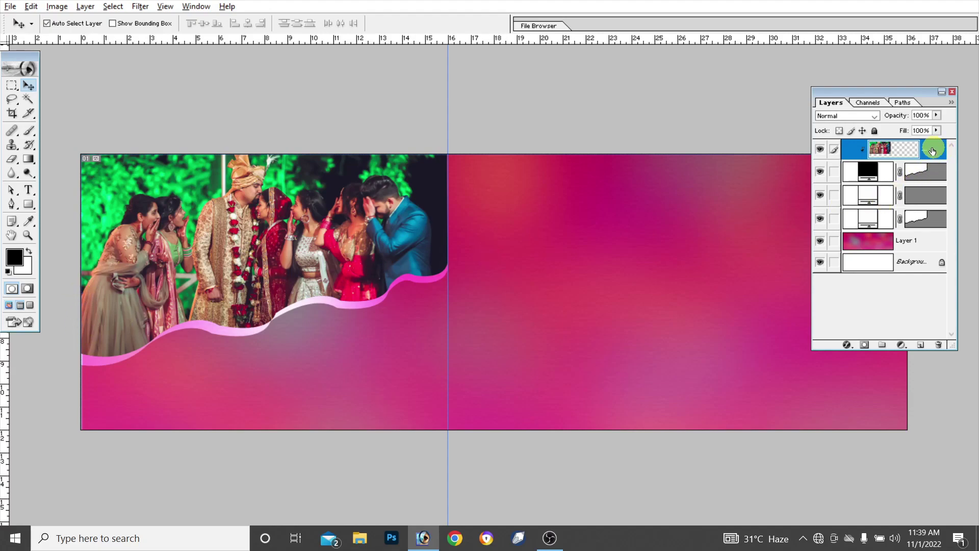
click(933, 176)
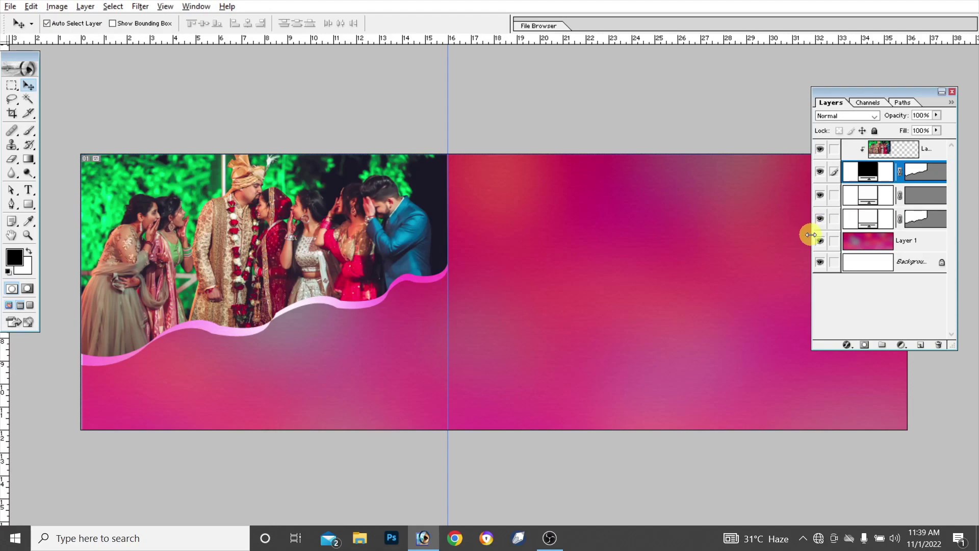
drag(811, 234, 754, 235)
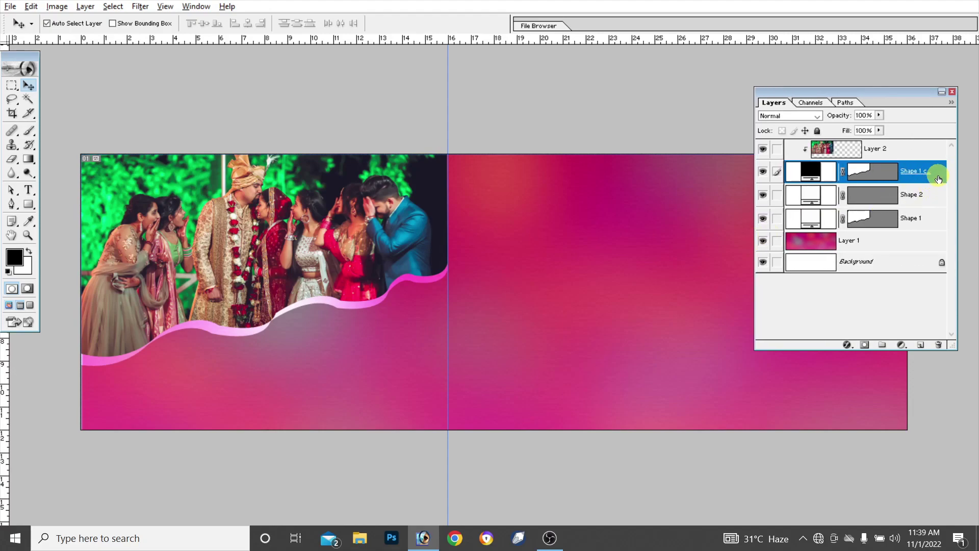
Add an Inner Glow to the wave shape using a dark colour sampled from the photo
double_click(939, 178)
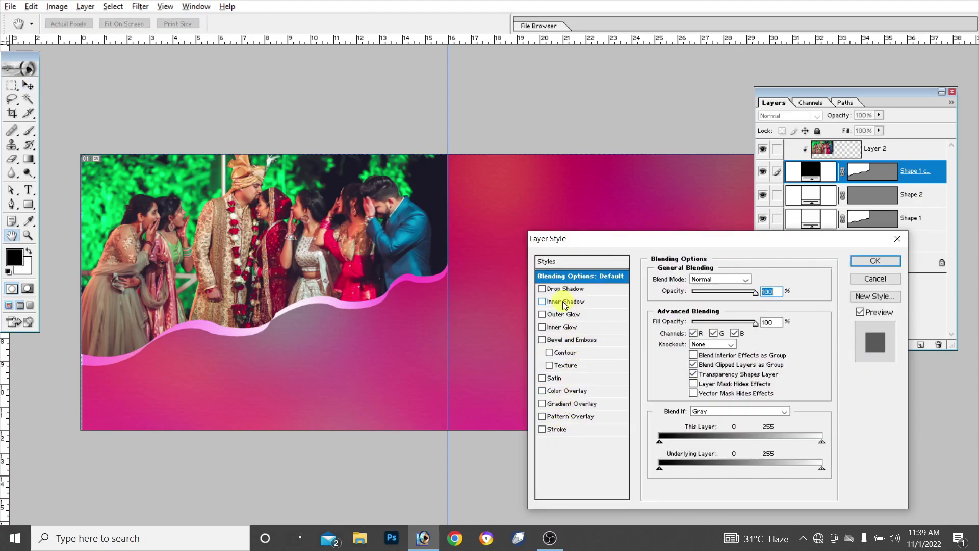
click(564, 329)
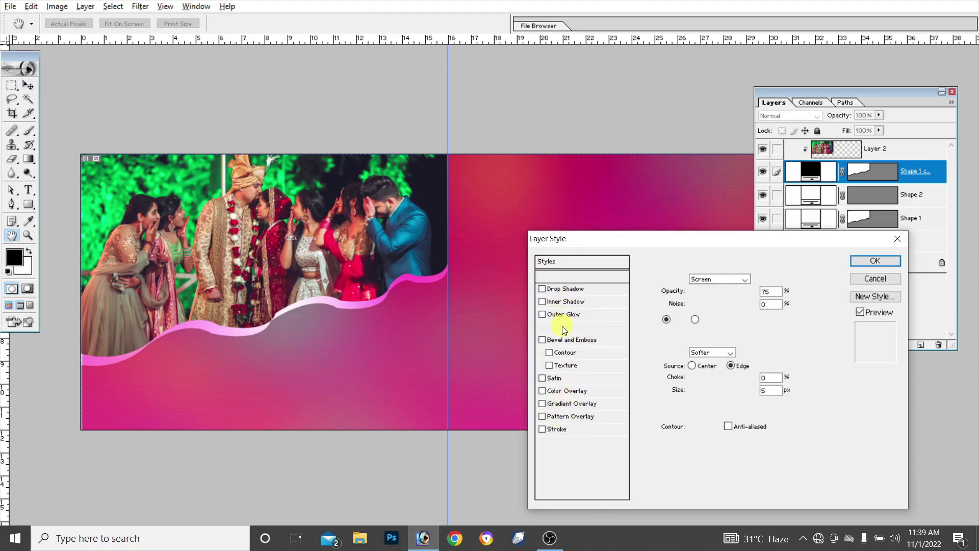
click(677, 320)
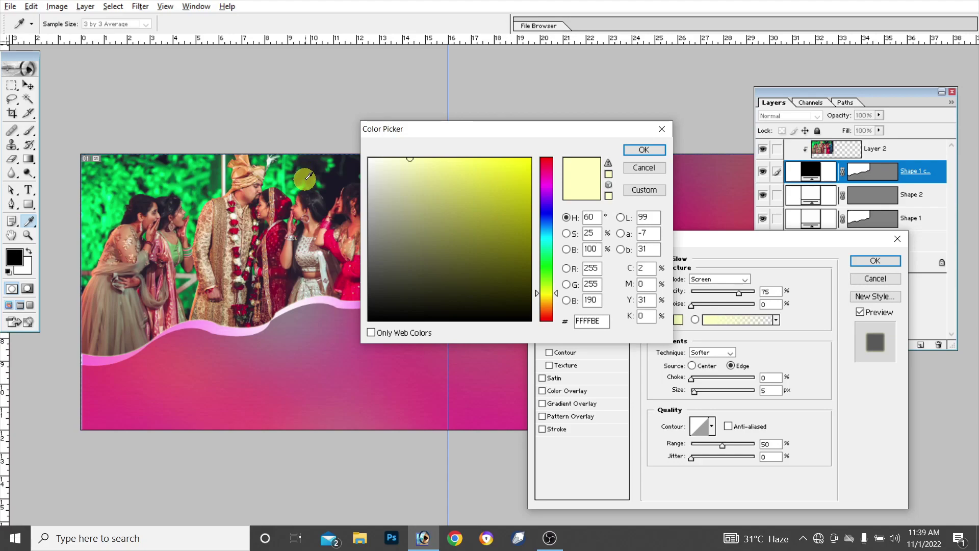
click(307, 177)
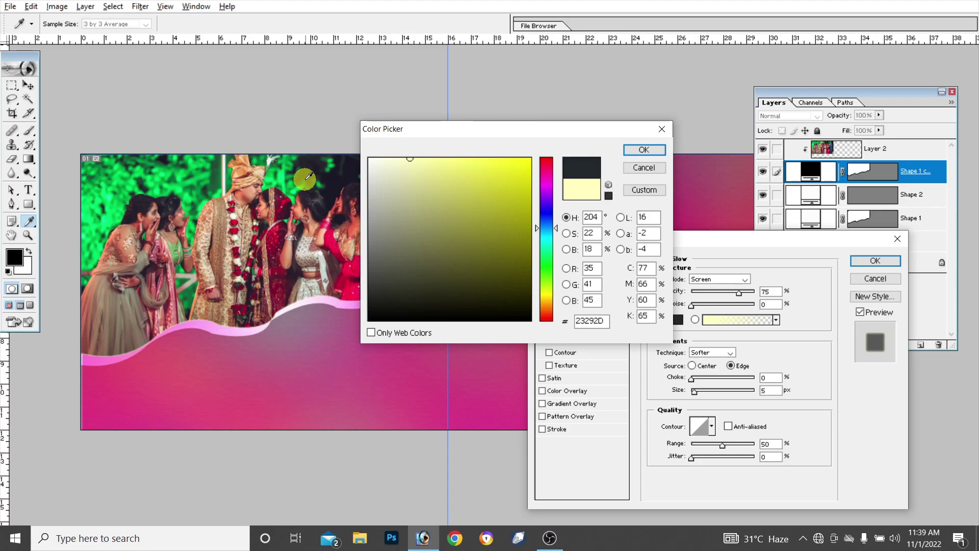
click(644, 153)
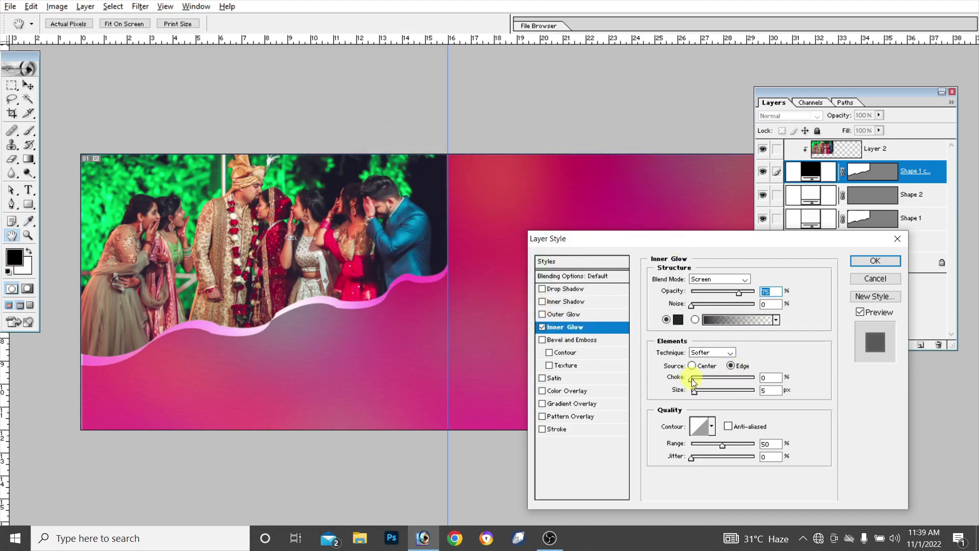
Set the inner glow to Normal, 100% opacity, choke 10 and a larger size
drag(692, 378, 692, 378)
drag(695, 378, 706, 398)
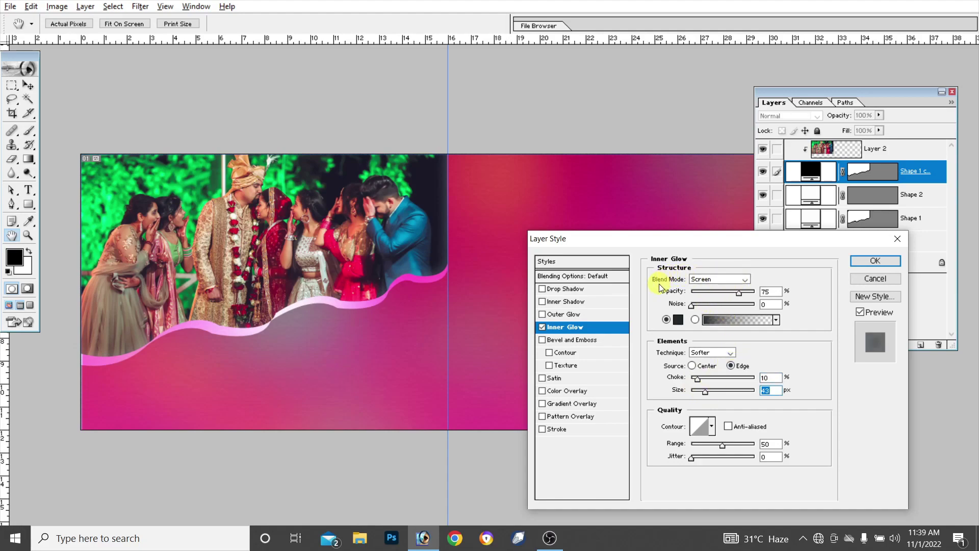
click(744, 280)
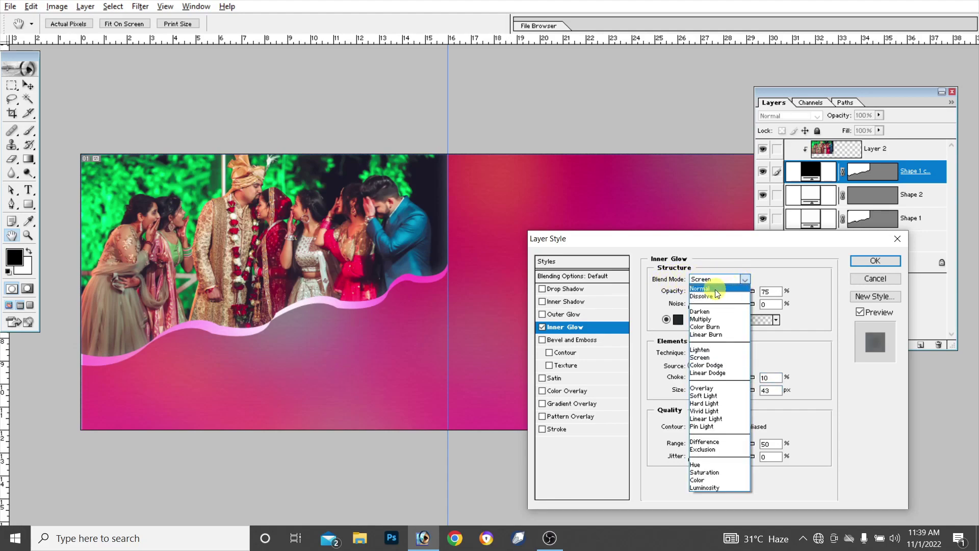
click(715, 283)
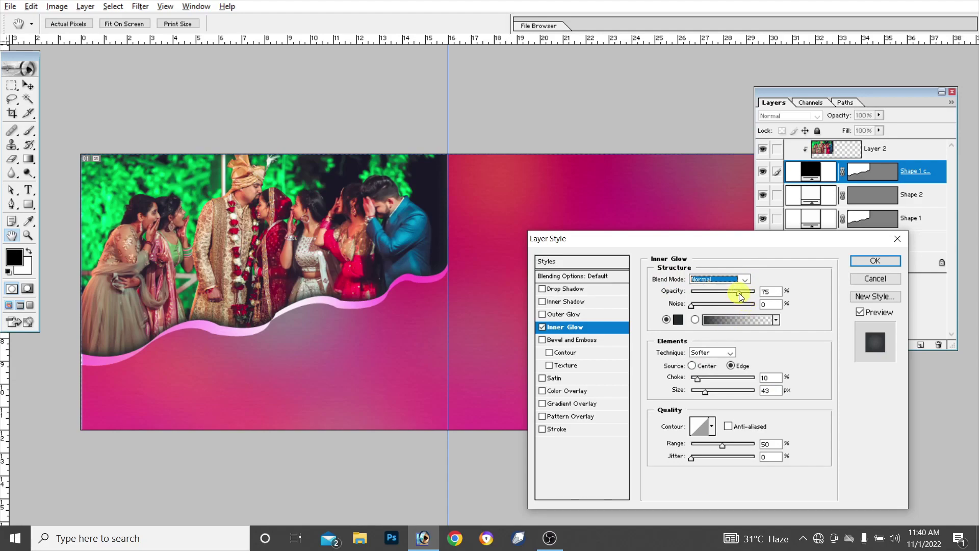
drag(753, 299, 755, 296)
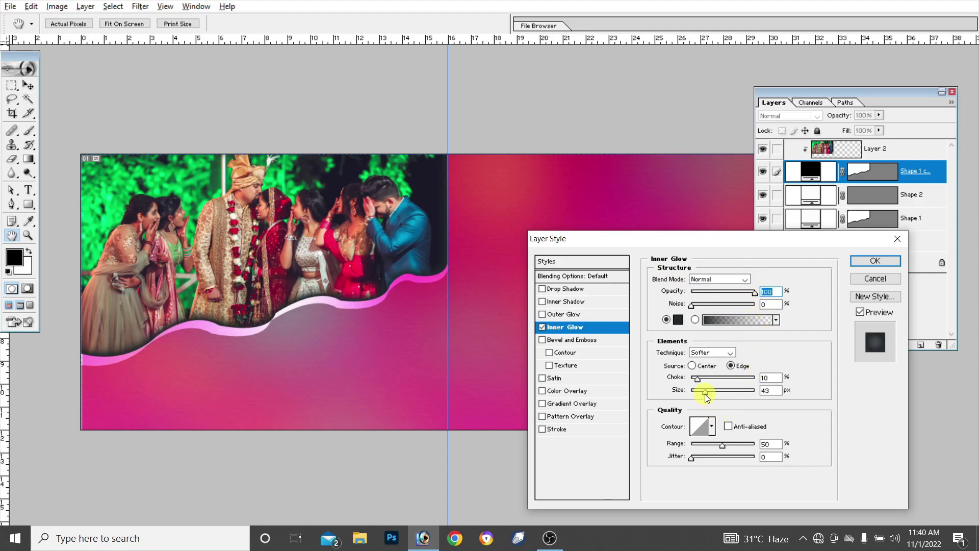
drag(705, 393, 716, 395)
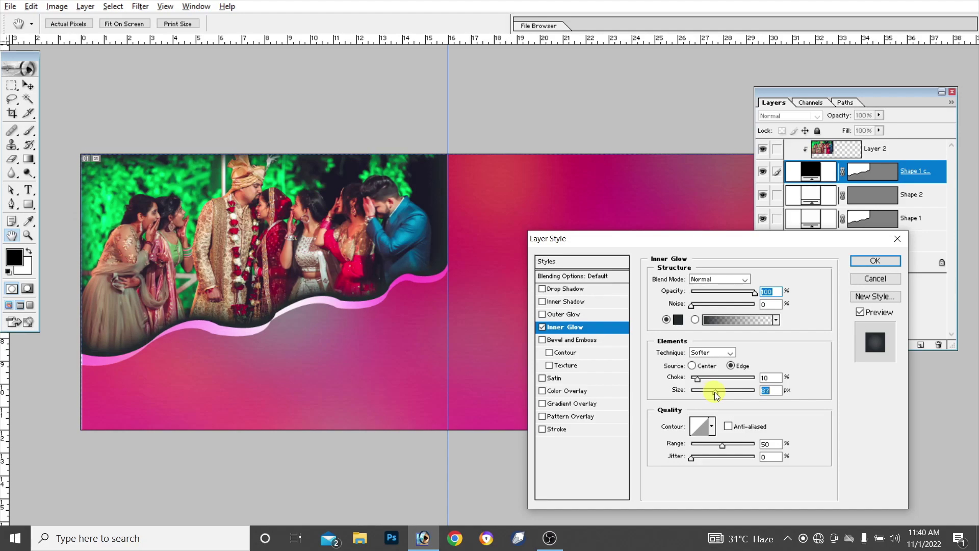
click(875, 260)
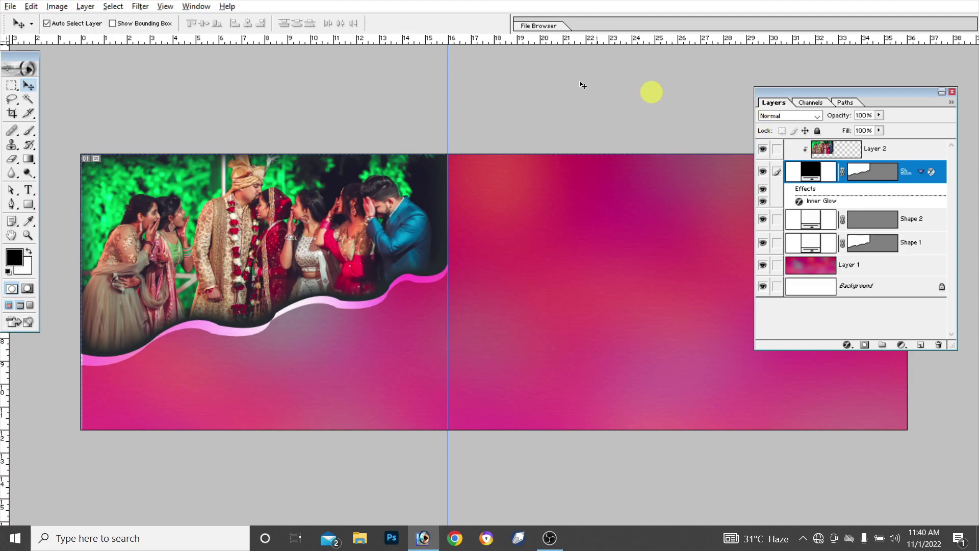
Open the bride close-up photo and paste it above the pink background layer
click(12, 7)
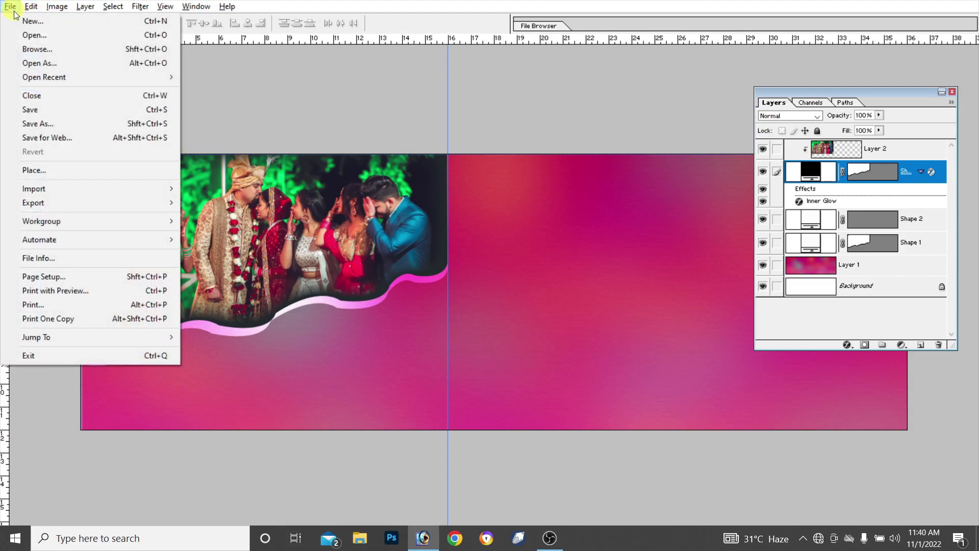
click(35, 36)
click(598, 146)
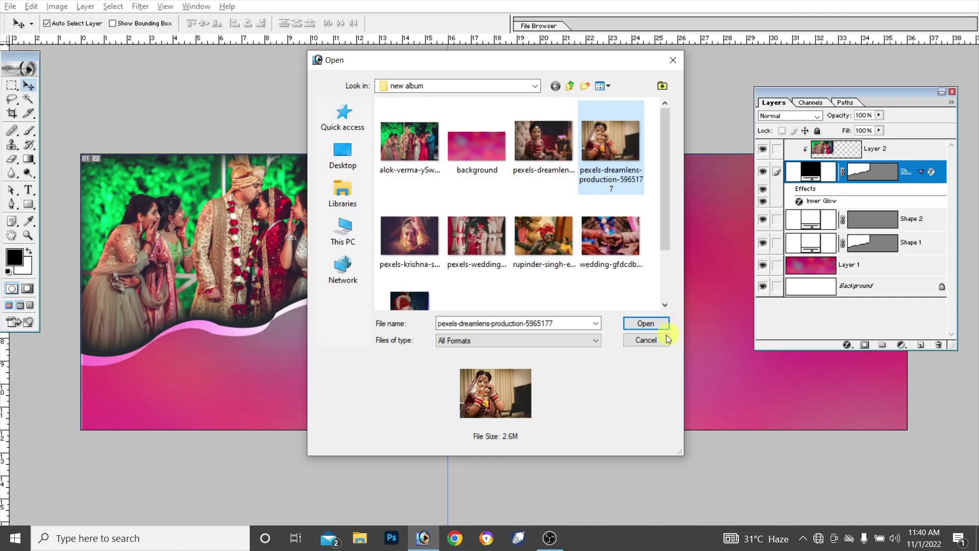
click(645, 324)
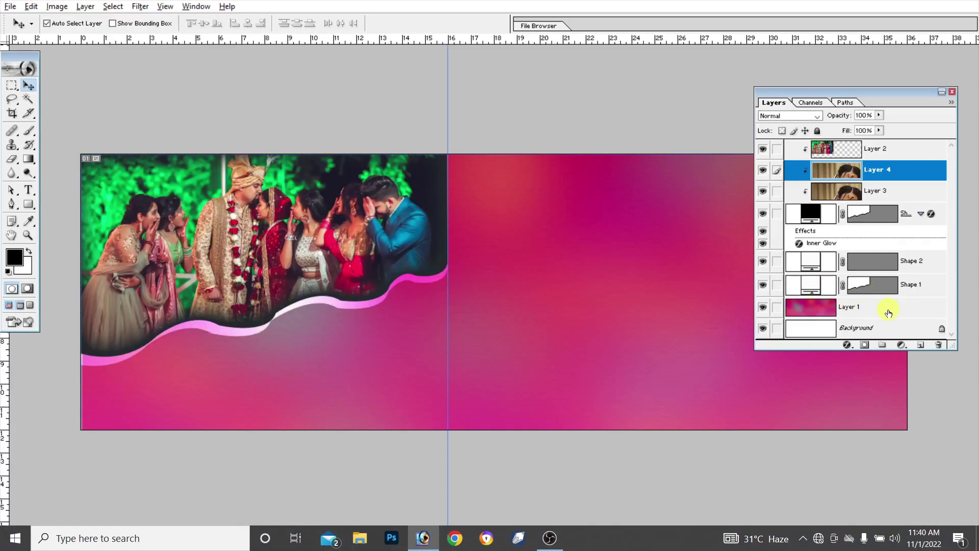
click(889, 312)
key(ctrl+v)
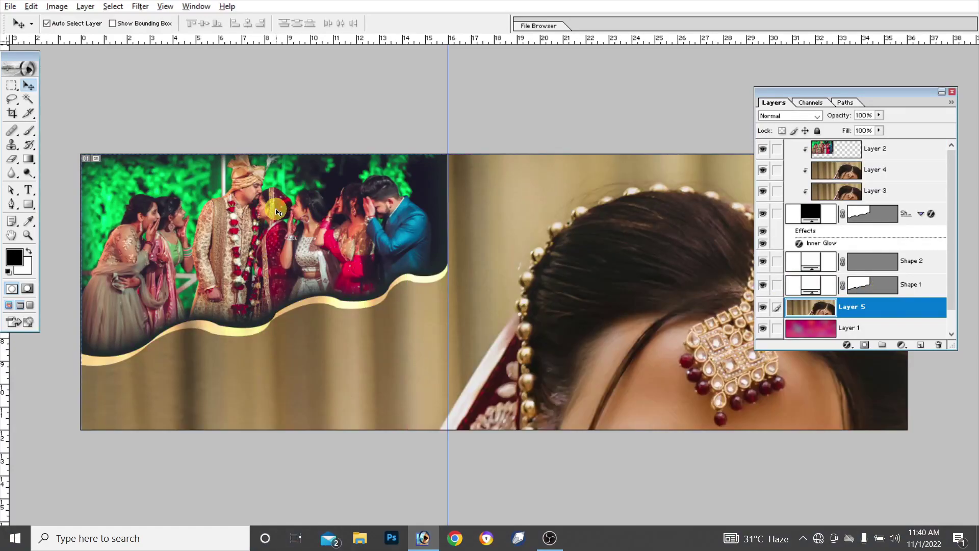
Shrink the bride photo into a small picture in the lower-left corner
key(ctrl+t)
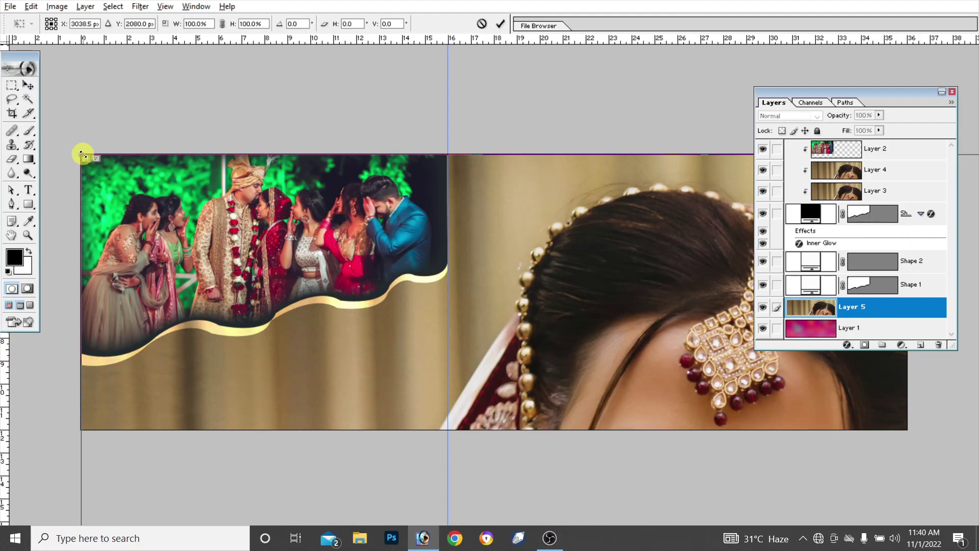
mouse_move(82, 155)
mouse_down()
mouse_move(602, 504)
mouse_move(164, 83)
mouse_move(230, 158)
mouse_move(682, 470)
mouse_move(127, 102)
mouse_move(617, 472)
mouse_move(190, 236)
mouse_move(136, 131)
mouse_move(362, 361)
mouse_move(194, 374)
mouse_move(181, 392)
mouse_up()
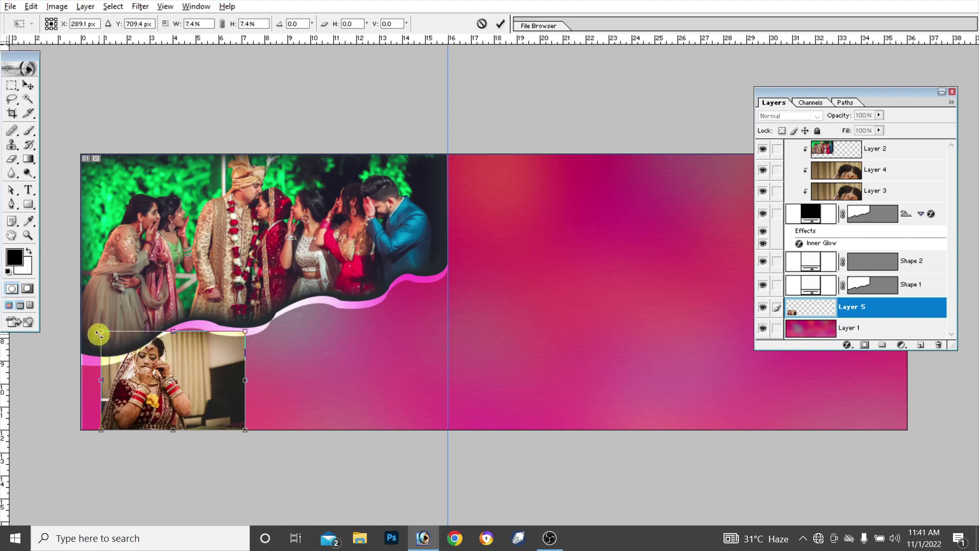
drag(103, 333, 136, 350)
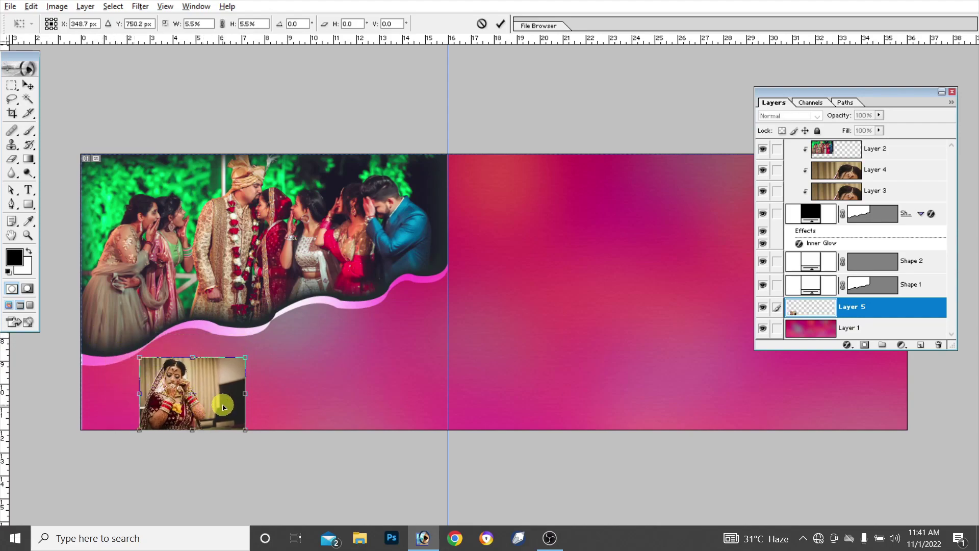
drag(220, 403, 202, 396)
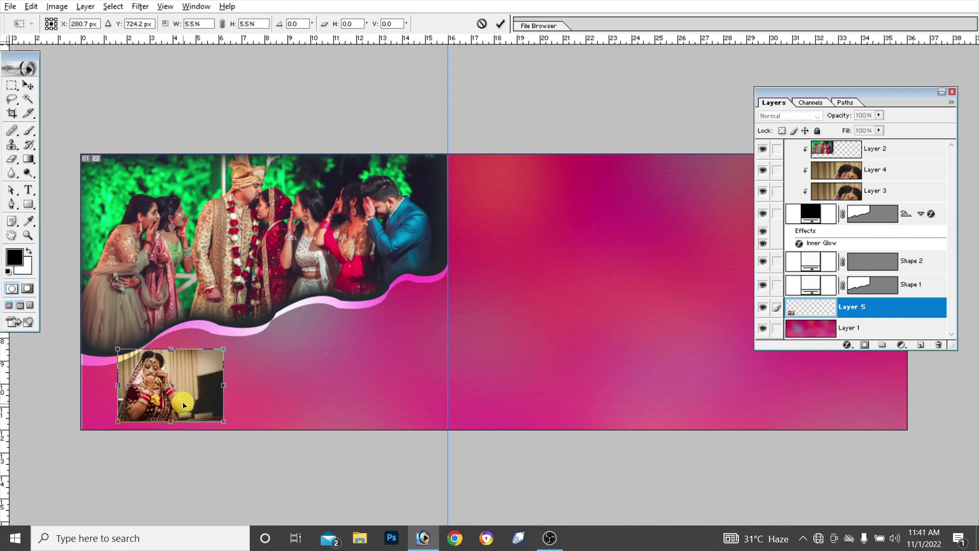
drag(223, 421, 231, 426)
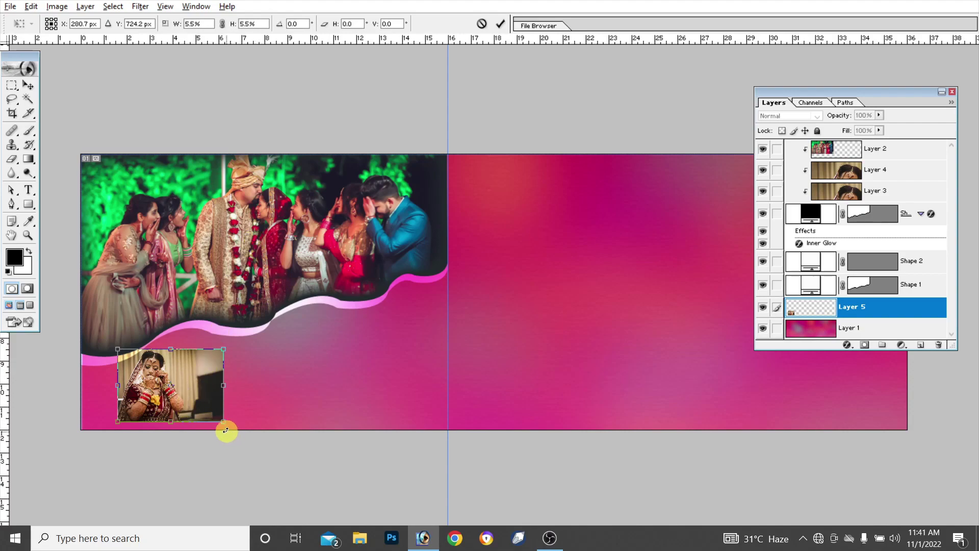
key(Return)
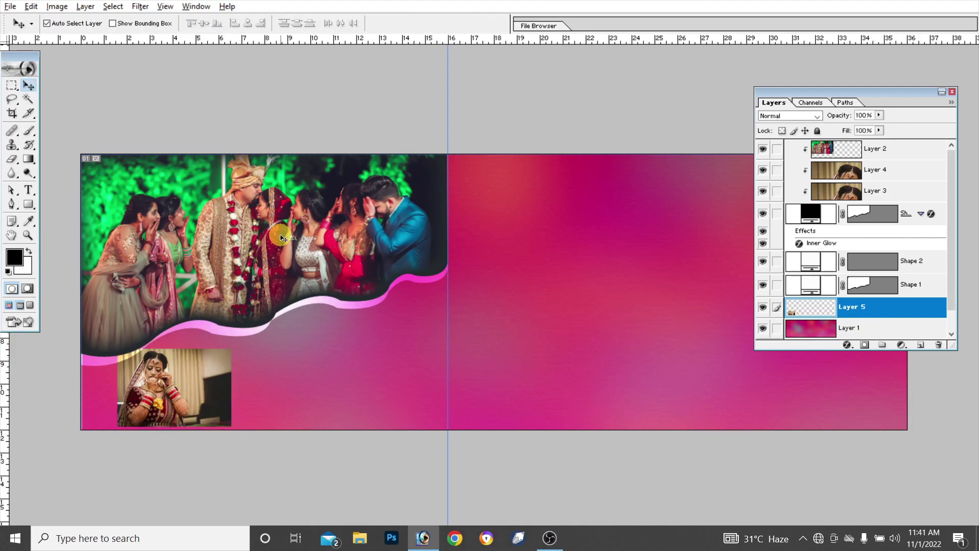
click(285, 223)
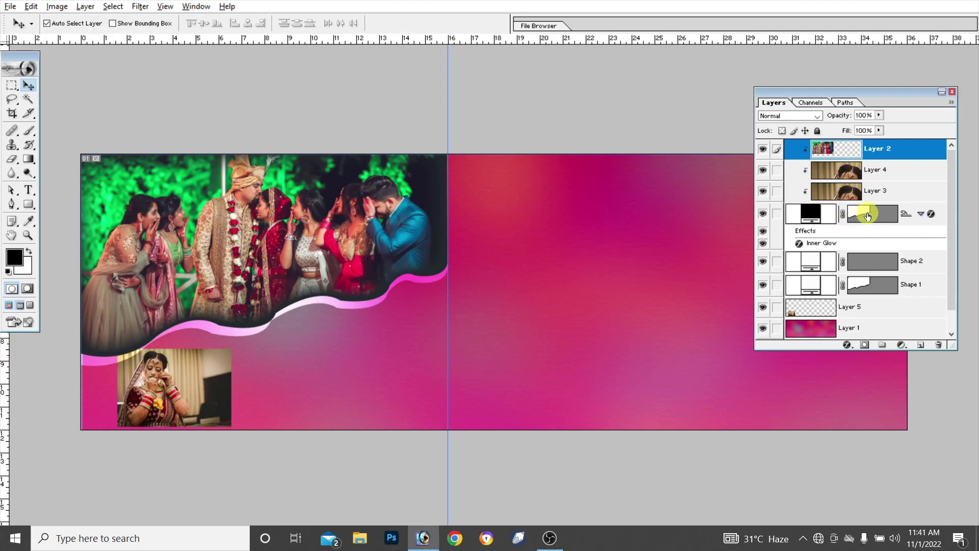
Tilt the Shape 1 wavy band by raising both left corners toward the group photo
click(775, 172)
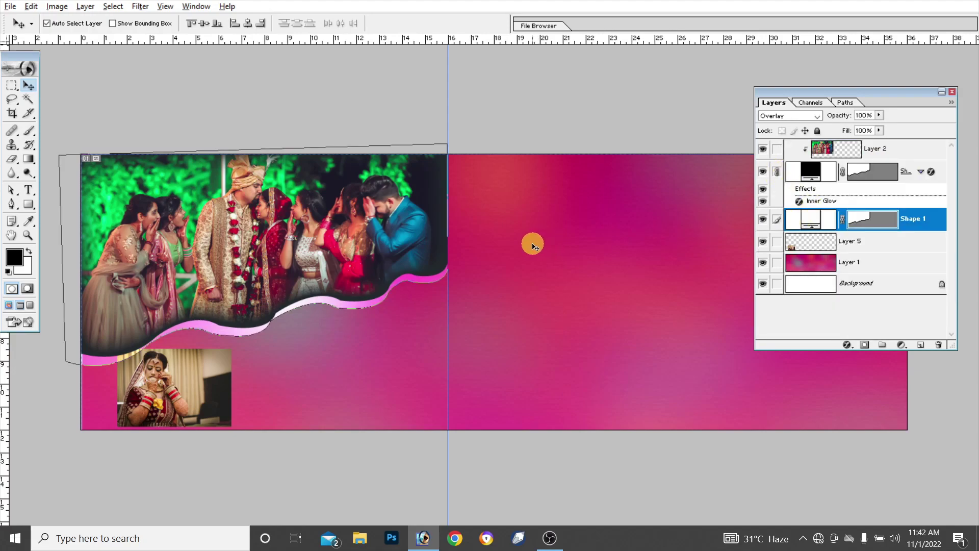
key(ctrl+t)
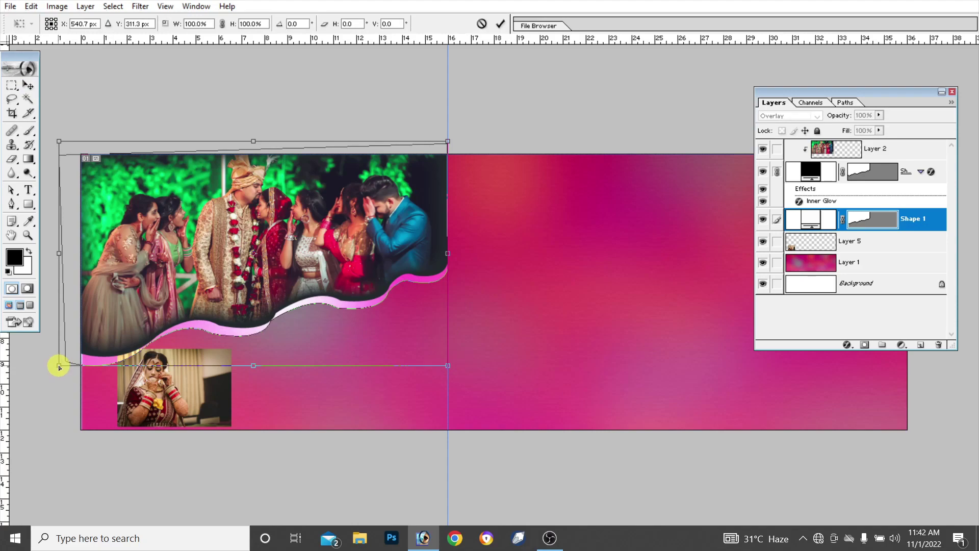
drag(58, 366, 60, 345)
drag(60, 346, 60, 343)
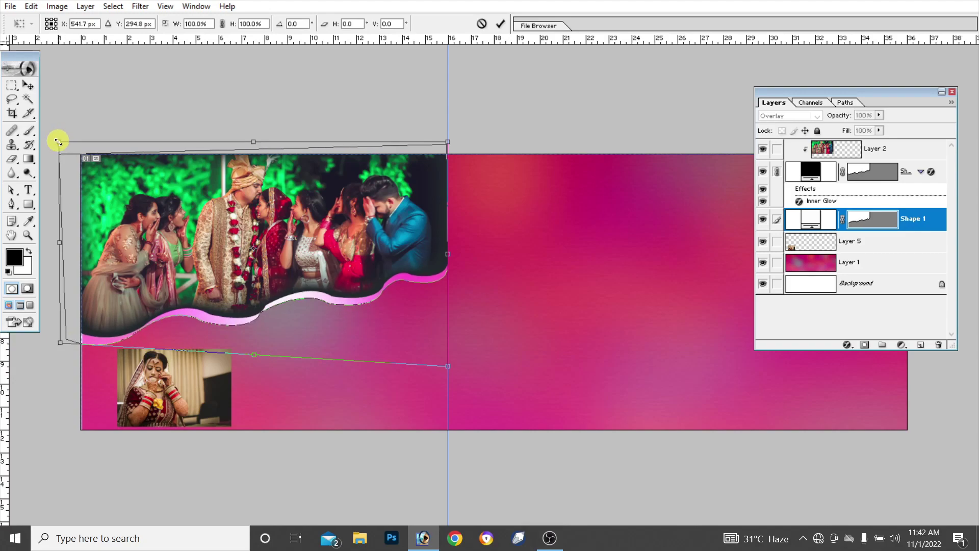
drag(59, 143, 60, 140)
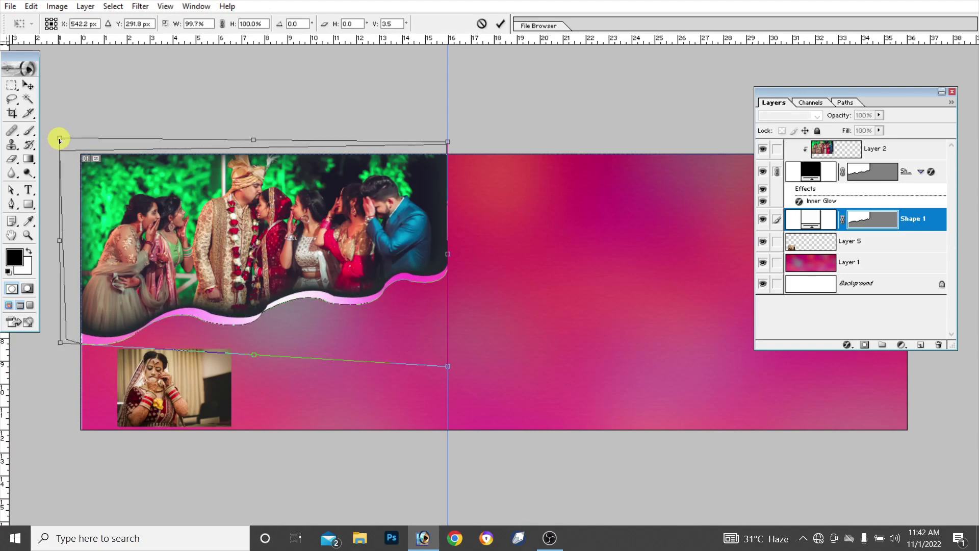
key(Return)
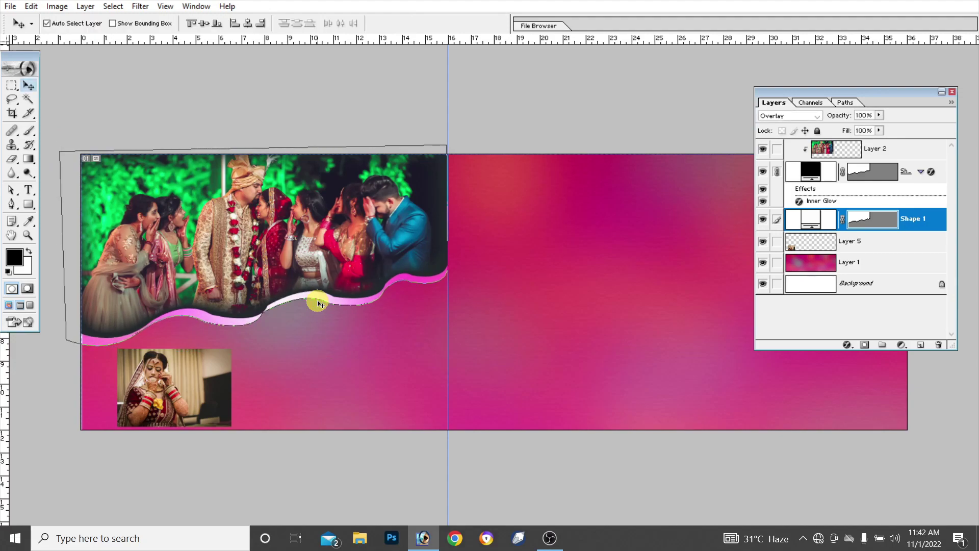
Shrink the Layer 5 bride photo slightly and shift it toward the spread's left edge
click(170, 400)
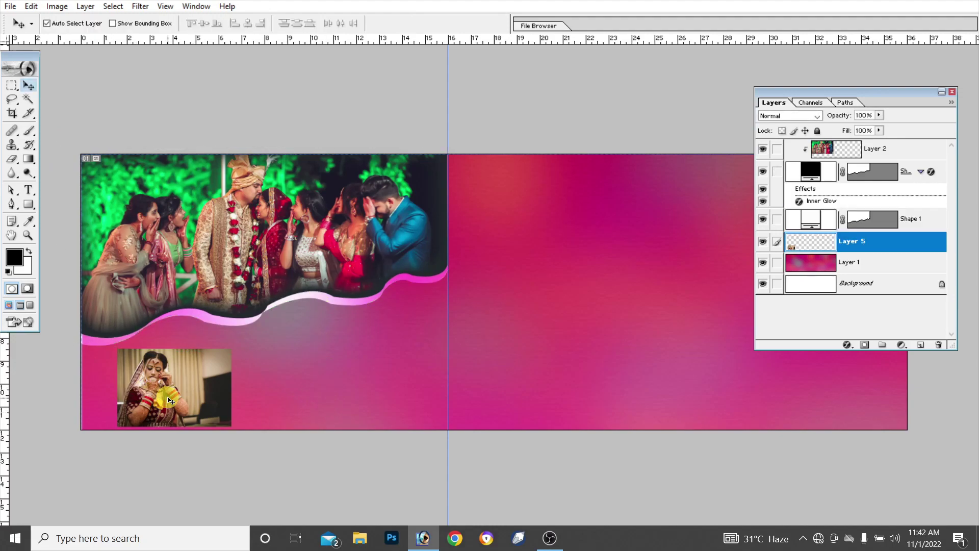
key(ctrl+t)
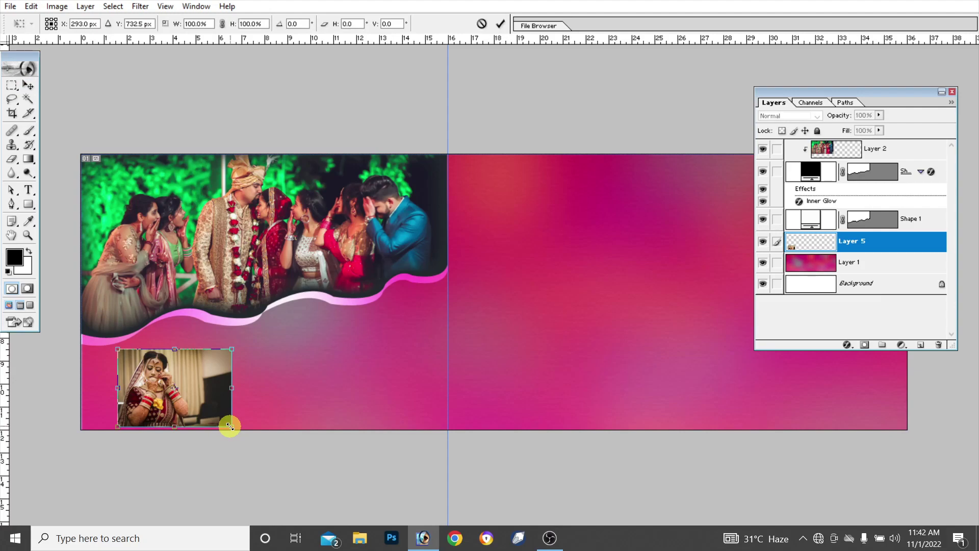
drag(230, 427, 223, 421)
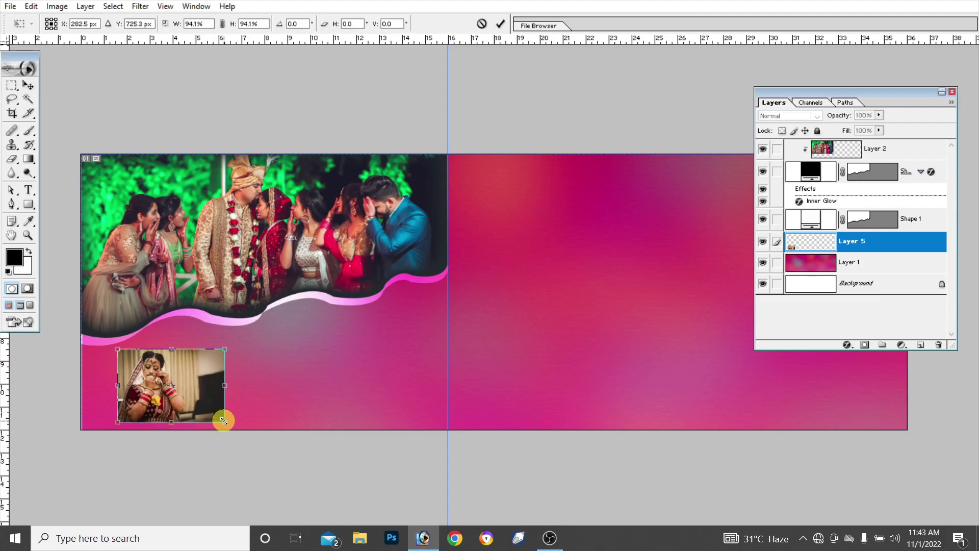
drag(223, 421, 221, 419)
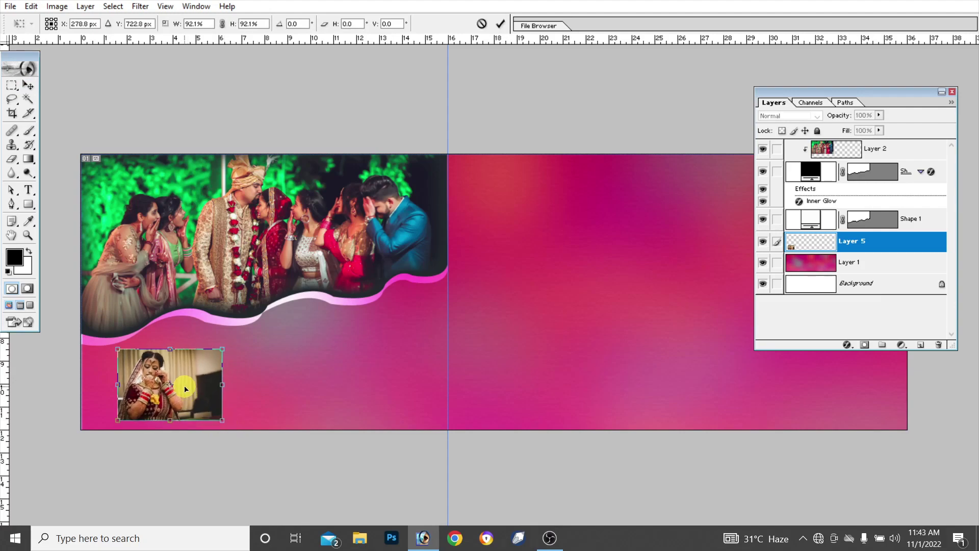
drag(186, 388, 174, 392)
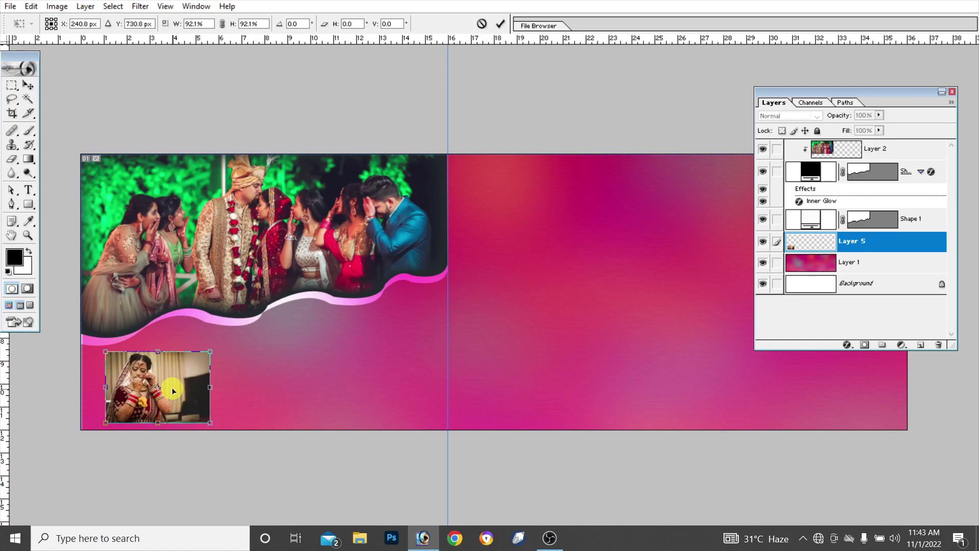
key(Return)
Open the rupinder-singh photo of the turbaned man
click(10, 7)
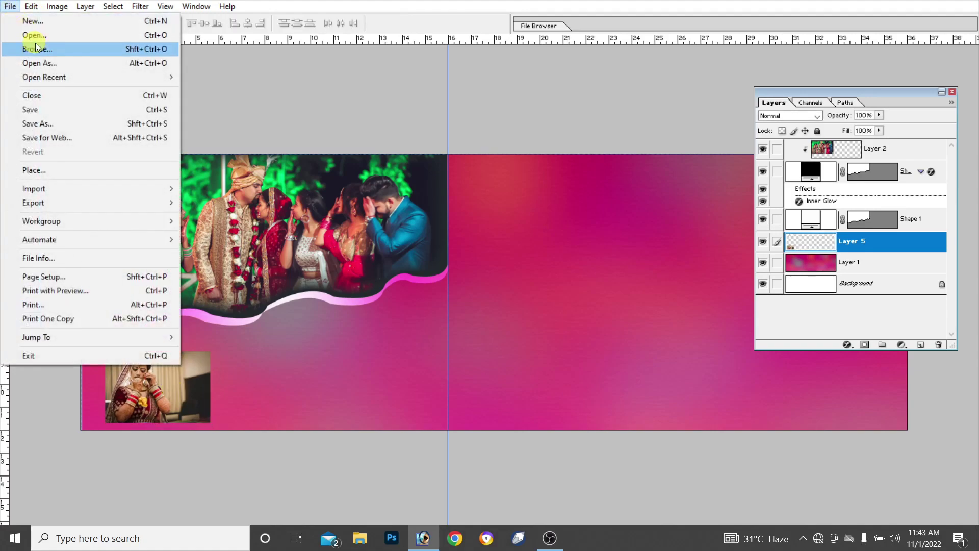
click(39, 36)
click(545, 248)
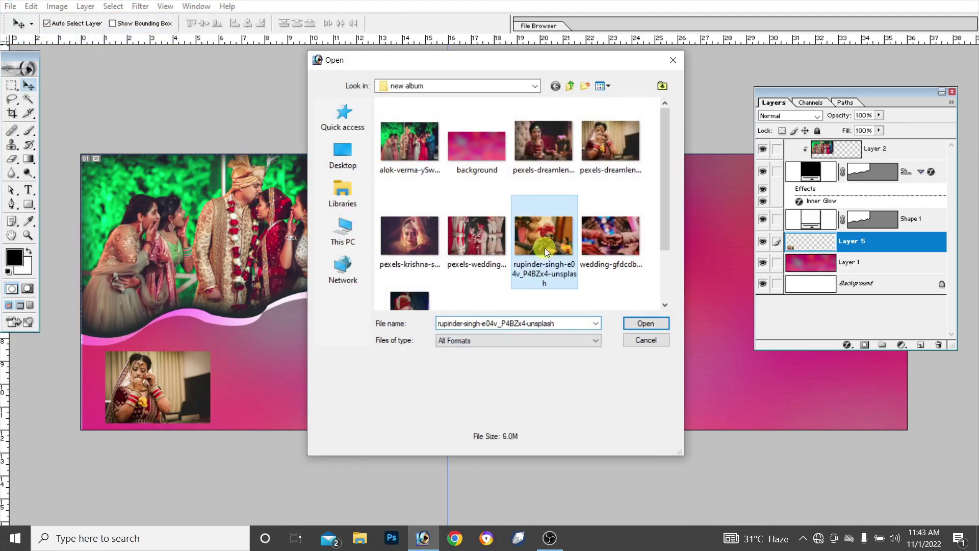
click(654, 323)
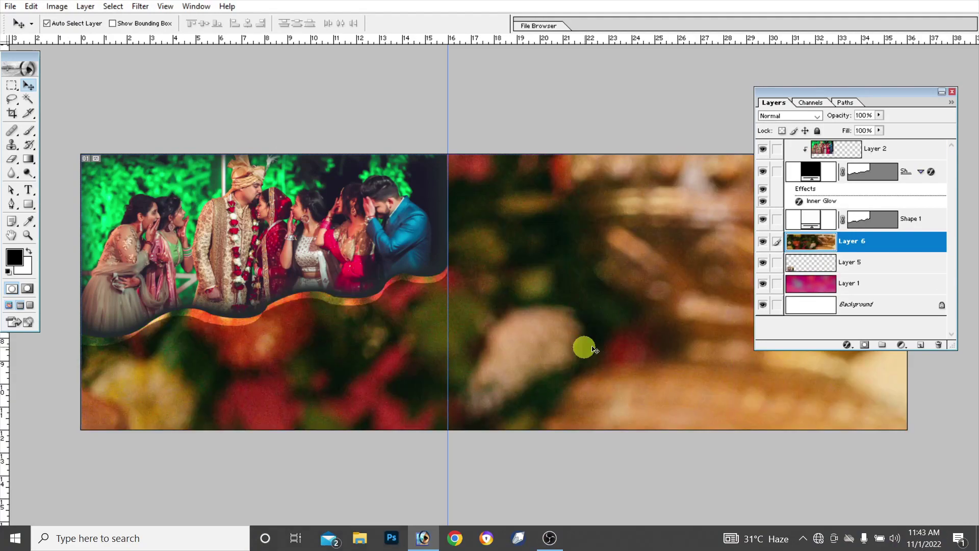
Scale the groom photo to about 6% and place it beside the bride photo
key(ctrl+t)
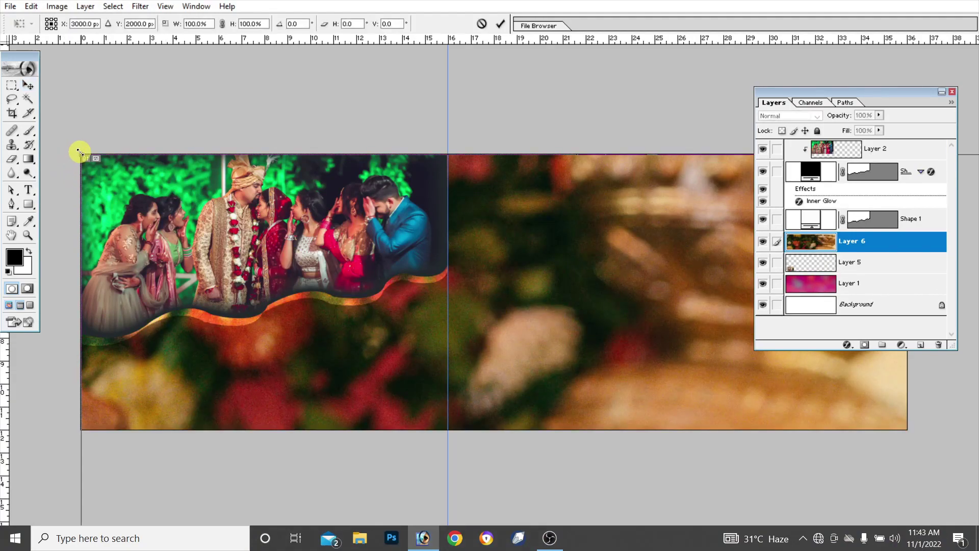
drag(80, 153, 564, 435)
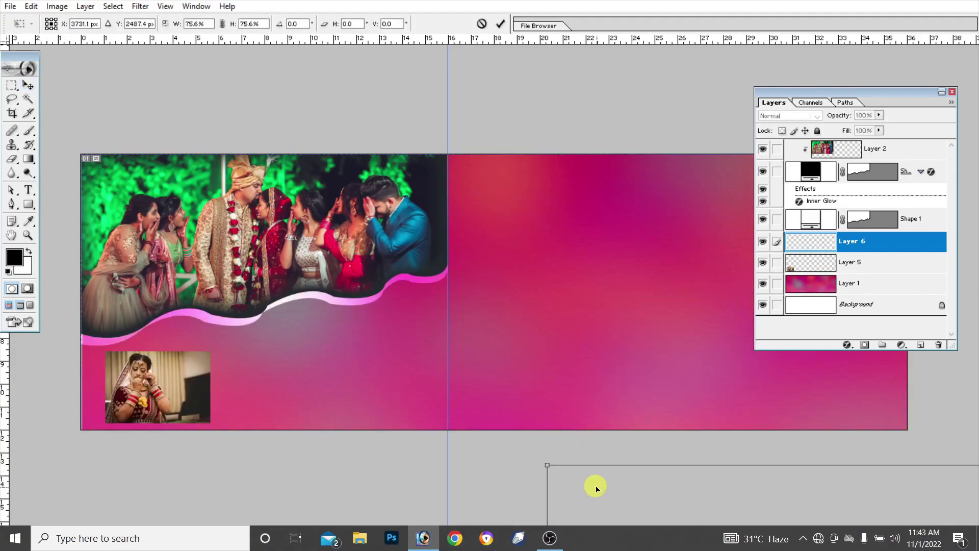
mouse_move(211, 155)
mouse_down()
mouse_move(564, 429)
mouse_move(83, 52)
mouse_move(594, 476)
mouse_move(62, 60)
mouse_move(396, 283)
mouse_up()
drag(439, 350, 246, 394)
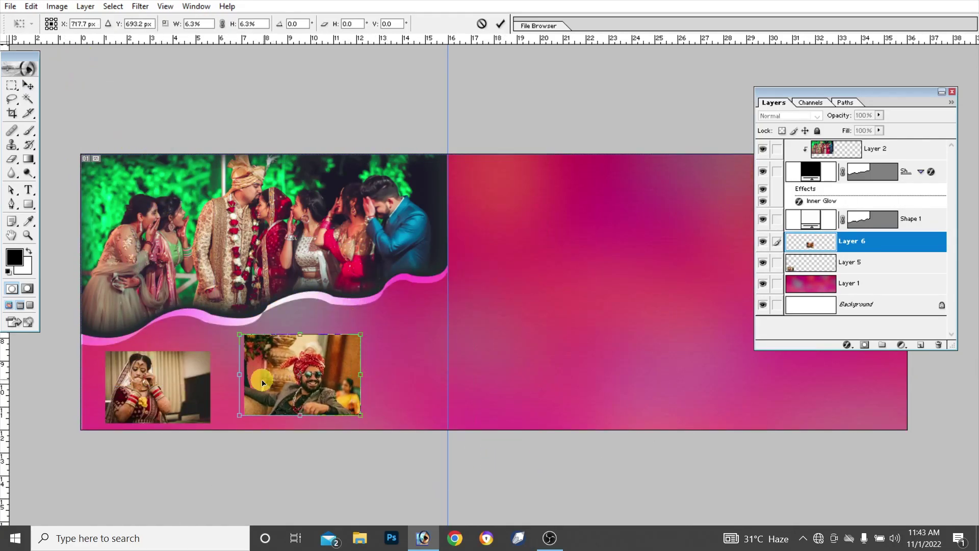
mouse_move(224, 350)
mouse_down()
mouse_move(231, 356)
mouse_move(224, 351)
mouse_up()
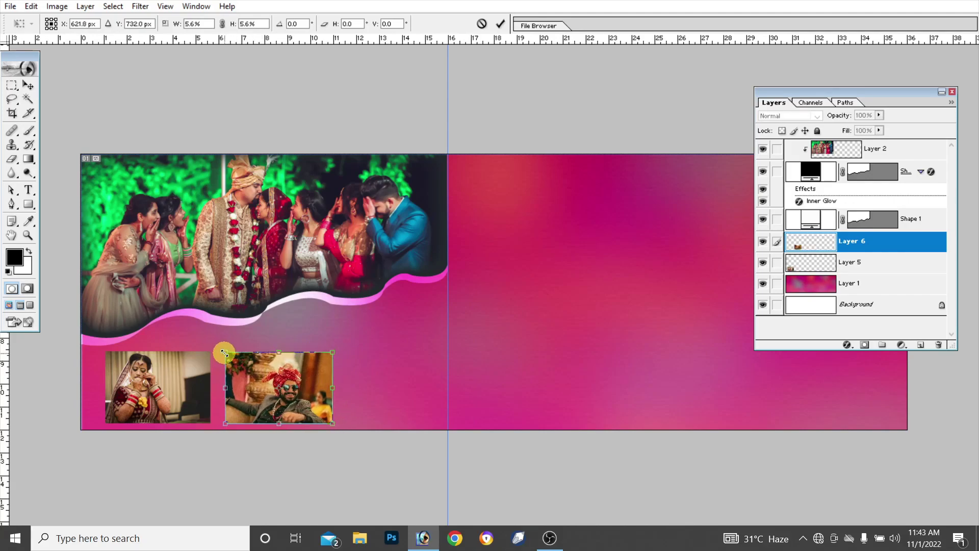
key(Return)
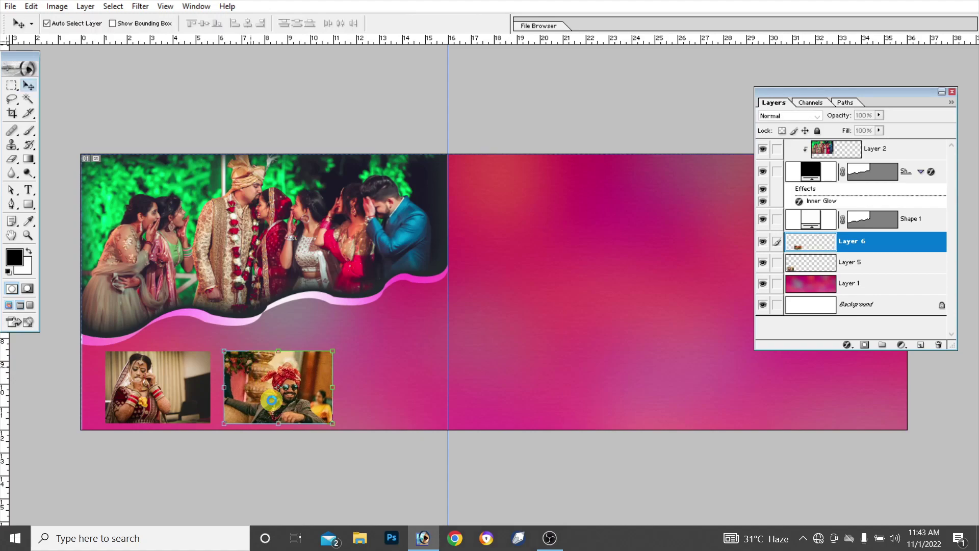
Add a guide at the photos' bottom edge and align the groom photo beside the bride
drag(238, 38, 234, 351)
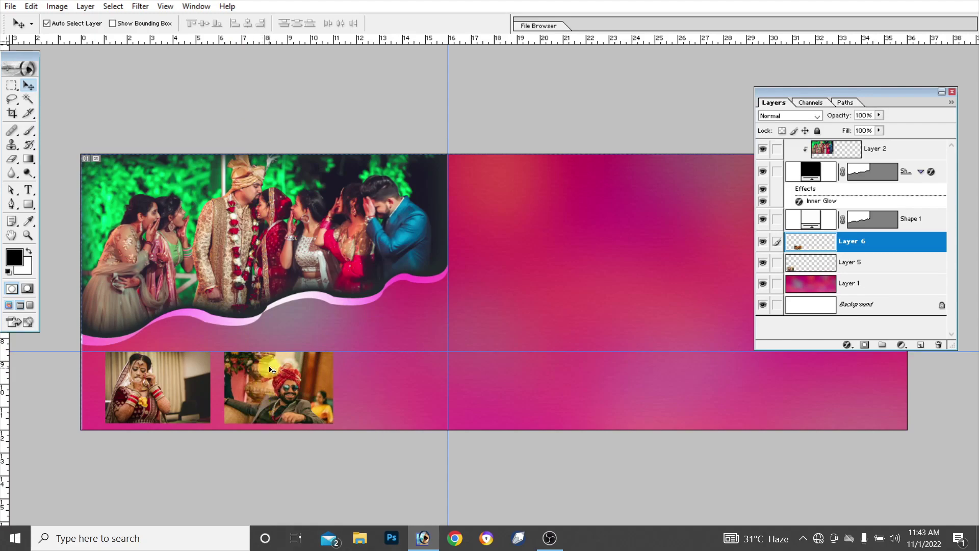
drag(369, 352, 369, 423)
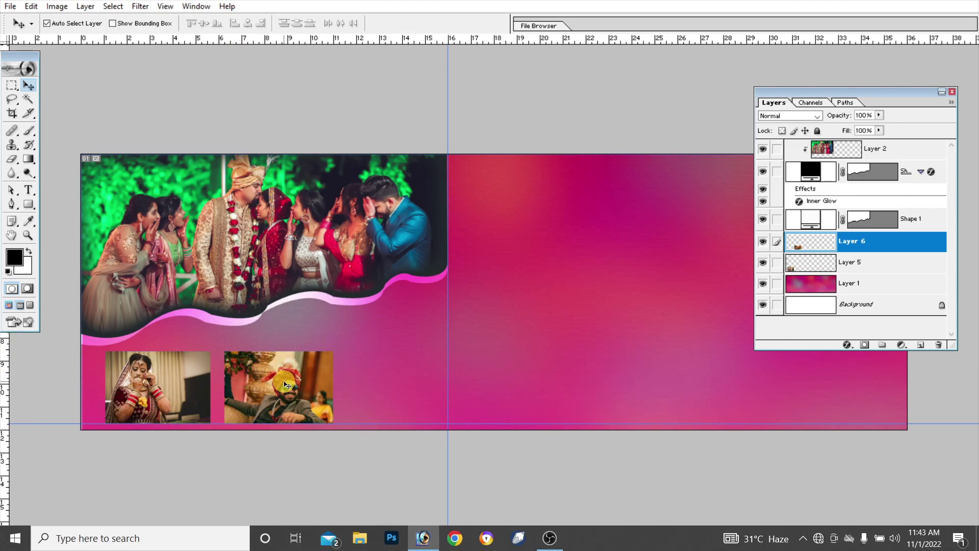
mouse_move(289, 386)
mouse_down()
mouse_move(384, 383)
mouse_move(372, 384)
mouse_up()
Add a Stroke effect to Layer 5 with near-white colour FDF8F8
click(188, 396)
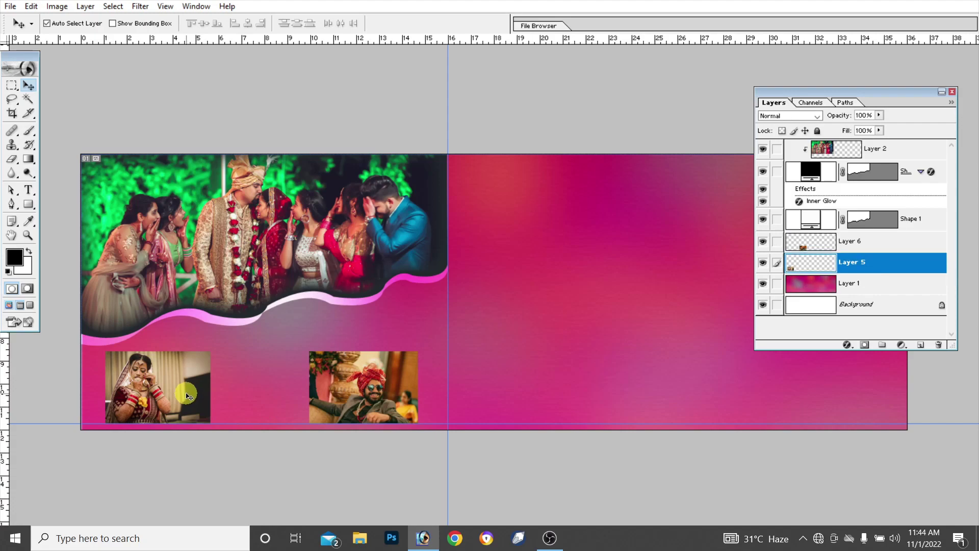
double_click(907, 265)
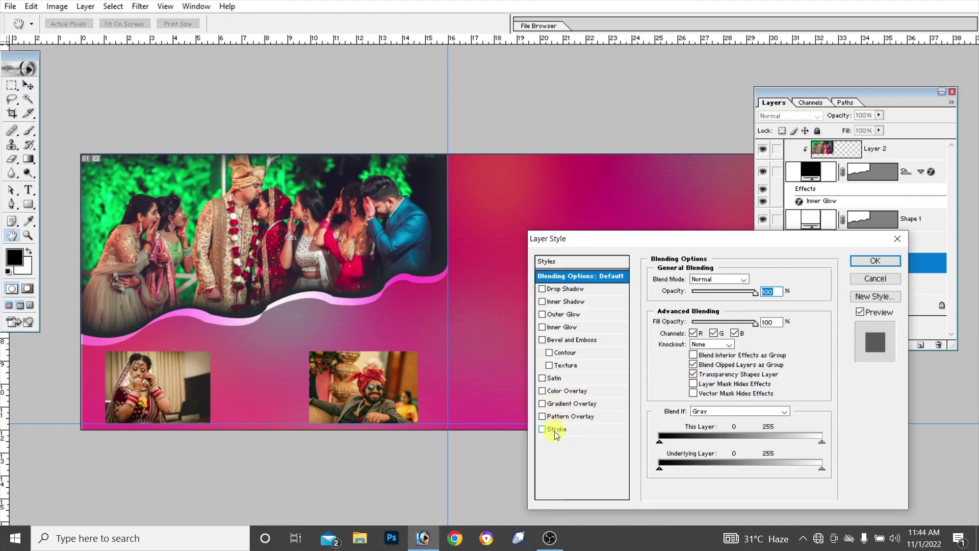
click(556, 429)
click(687, 354)
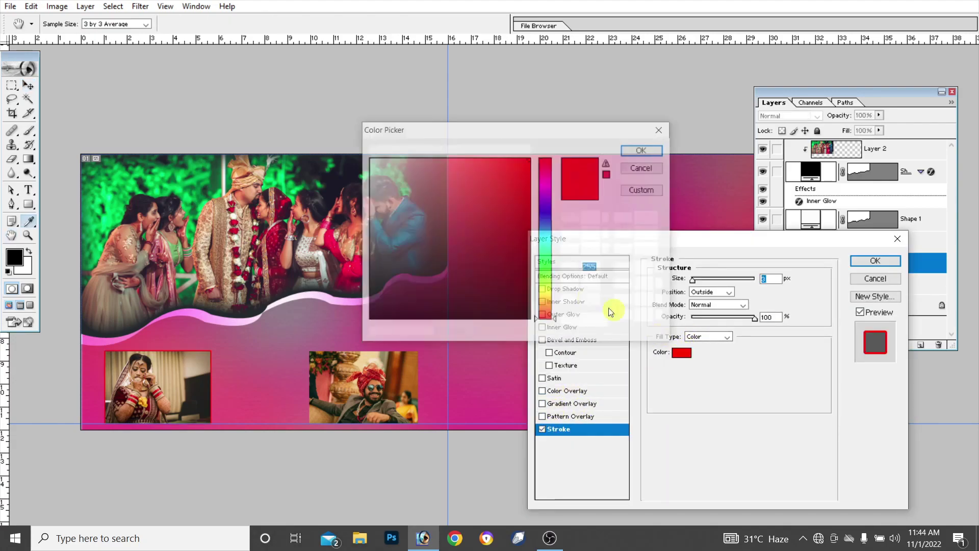
click(372, 160)
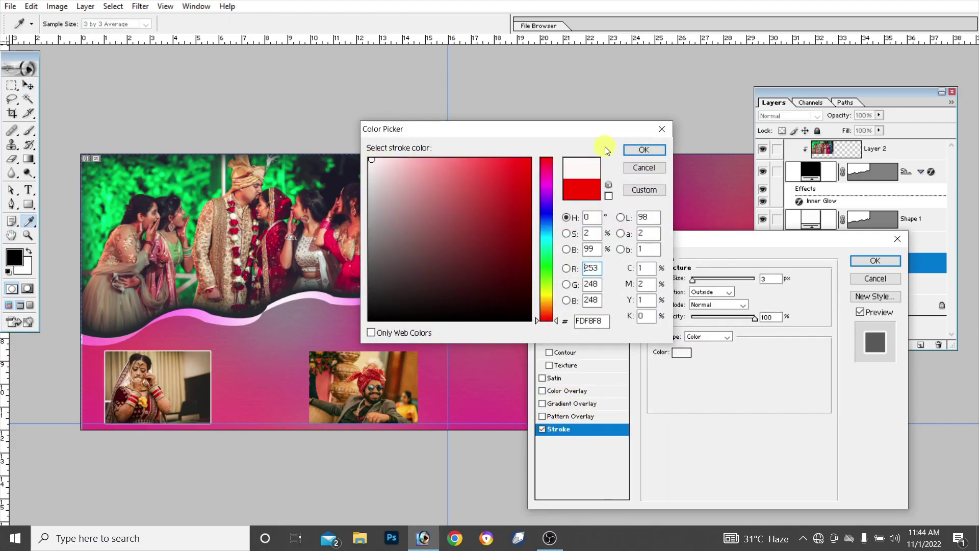
click(644, 150)
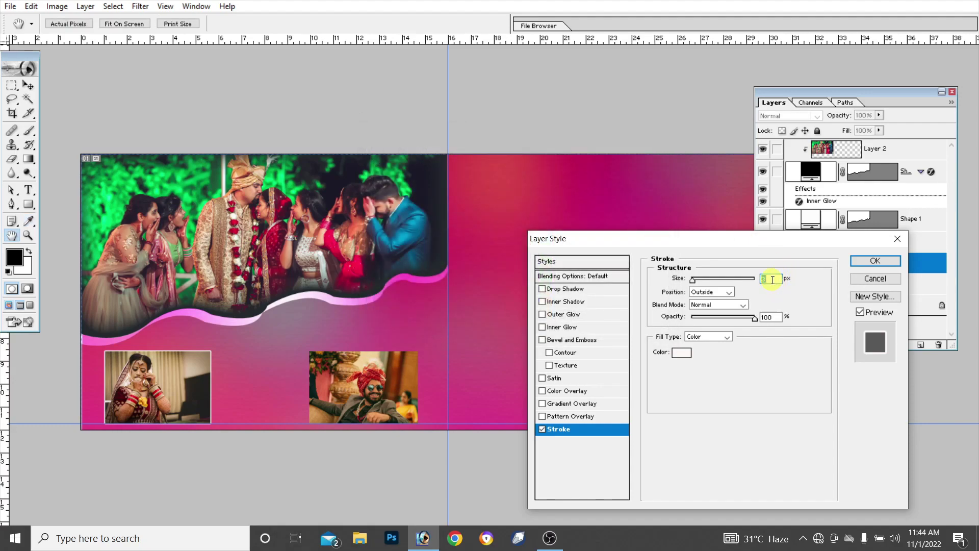
Set the stroke to 12 px, position Inside, blend mode Overlay, and apply it
key(Up)
key(Up)
key(Up)
key(Up)
key(Up)
key(Up)
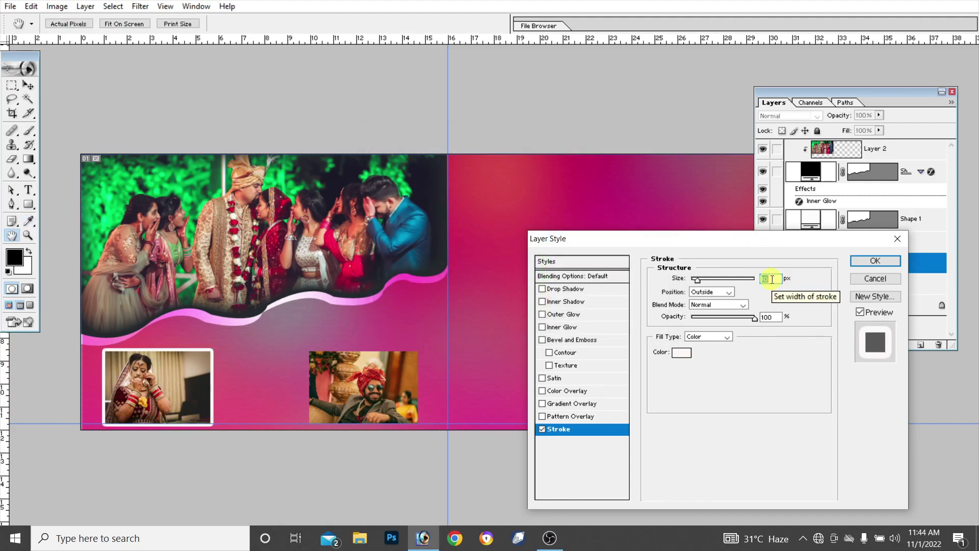
key(Up)
key(Up)
key(Up)
key(Up)
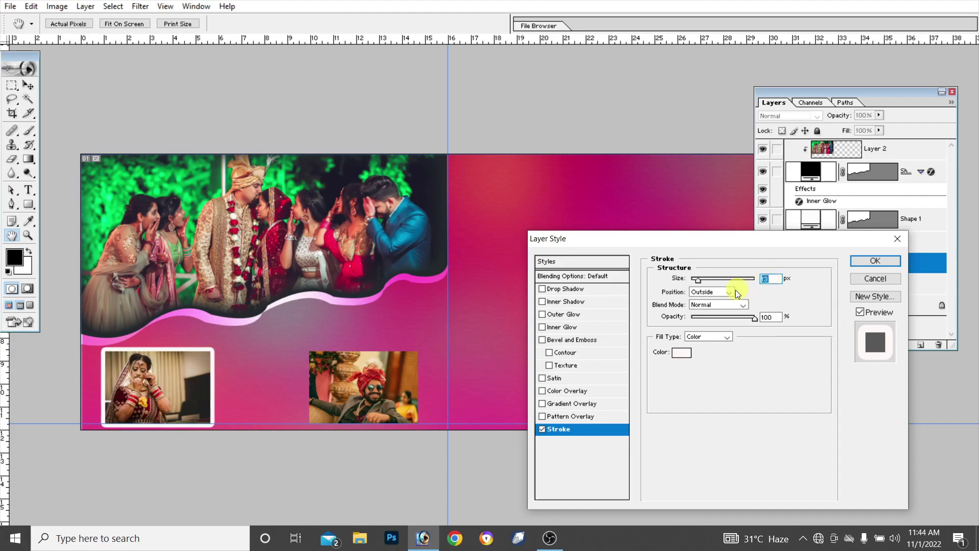
key(Down)
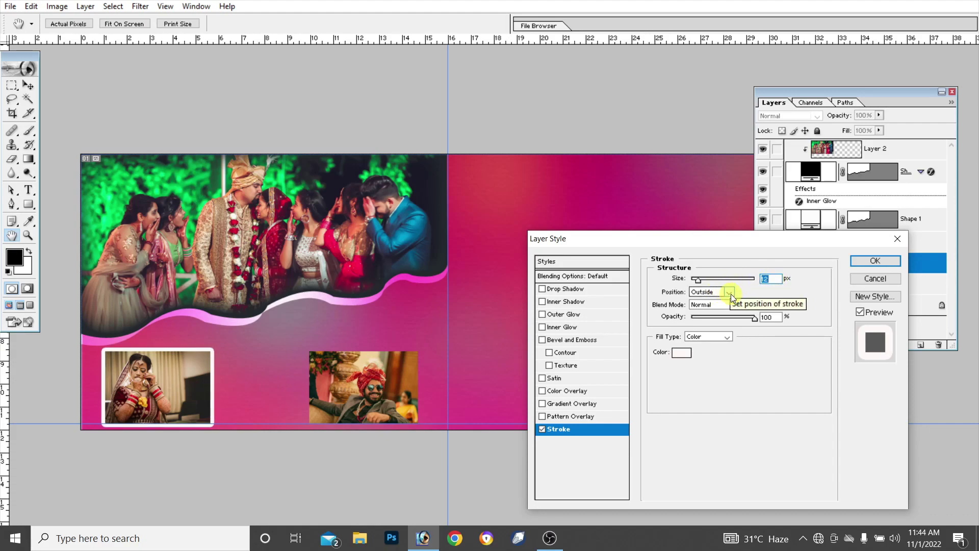
click(730, 293)
click(711, 309)
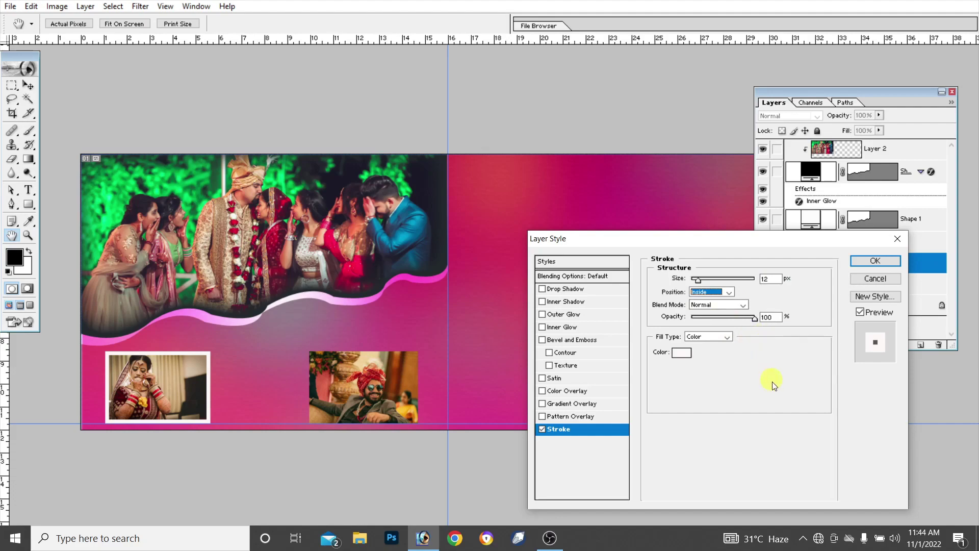
click(742, 304)
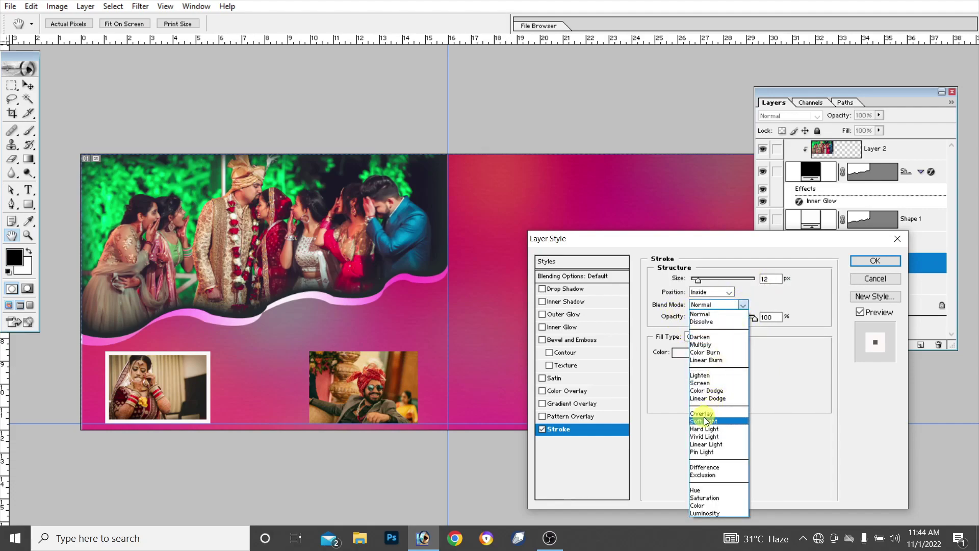
click(702, 414)
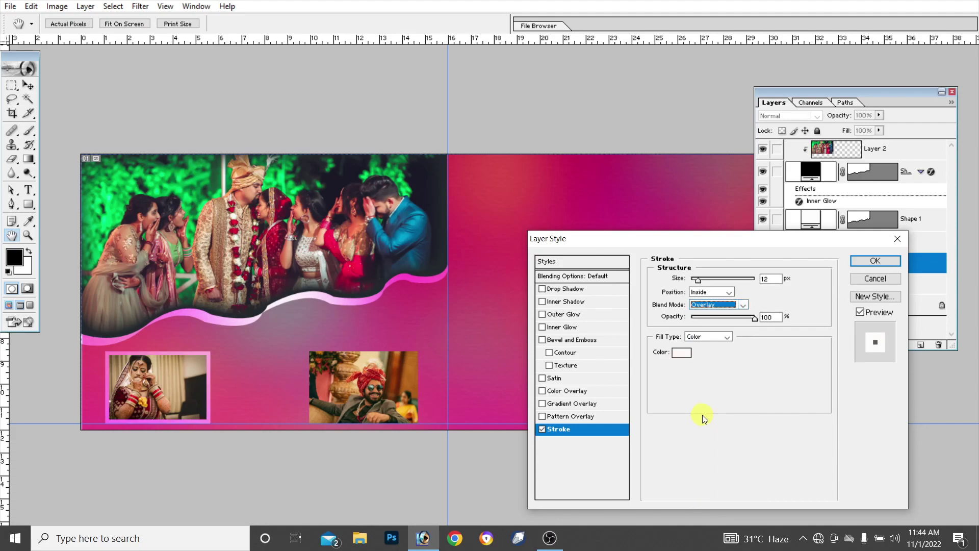
click(867, 262)
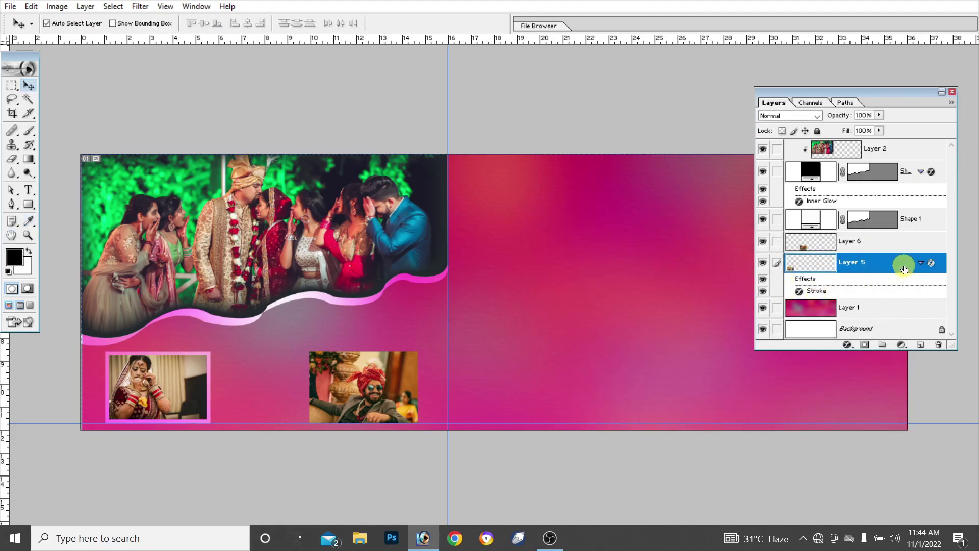
Copy Layer 5's stroke style and paste it onto the groom photo's Layer 6
right_click(892, 264)
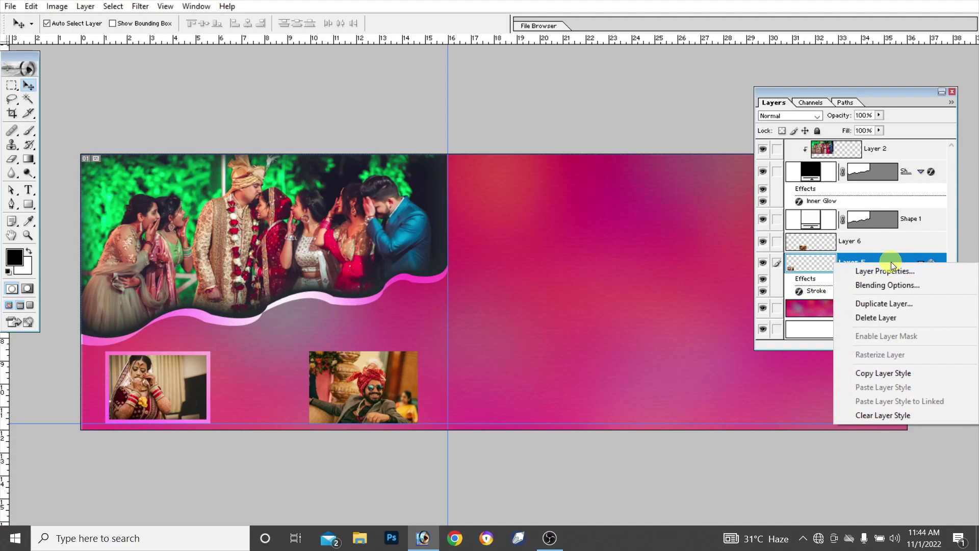
click(886, 374)
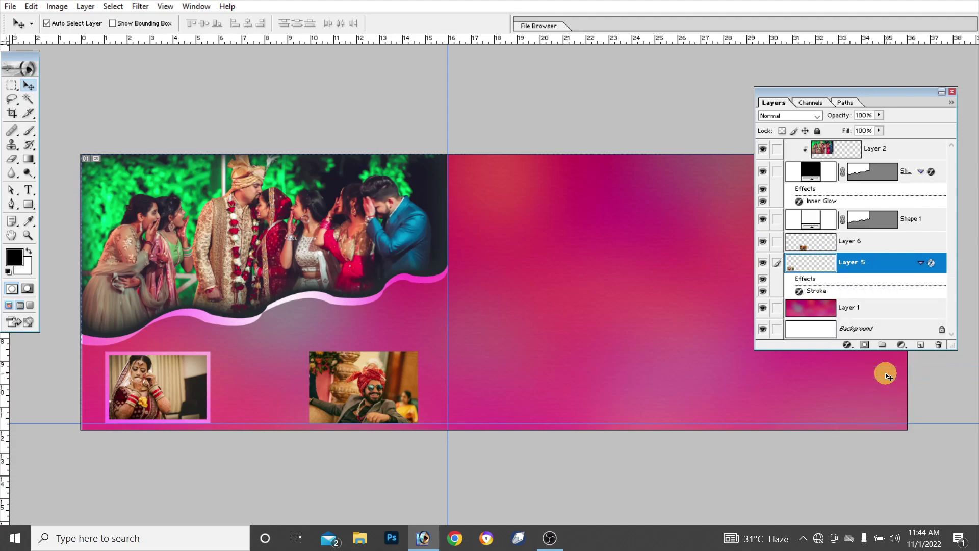
click(364, 390)
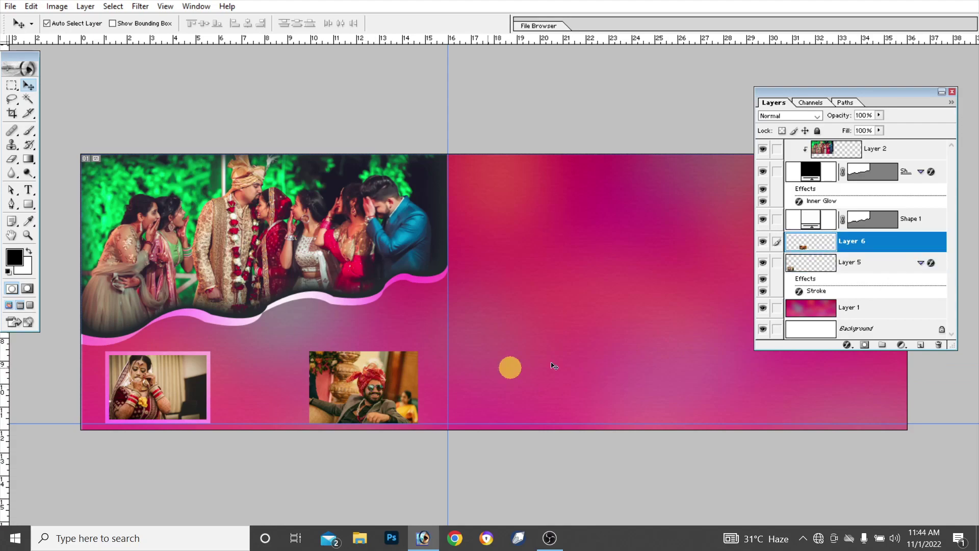
right_click(886, 247)
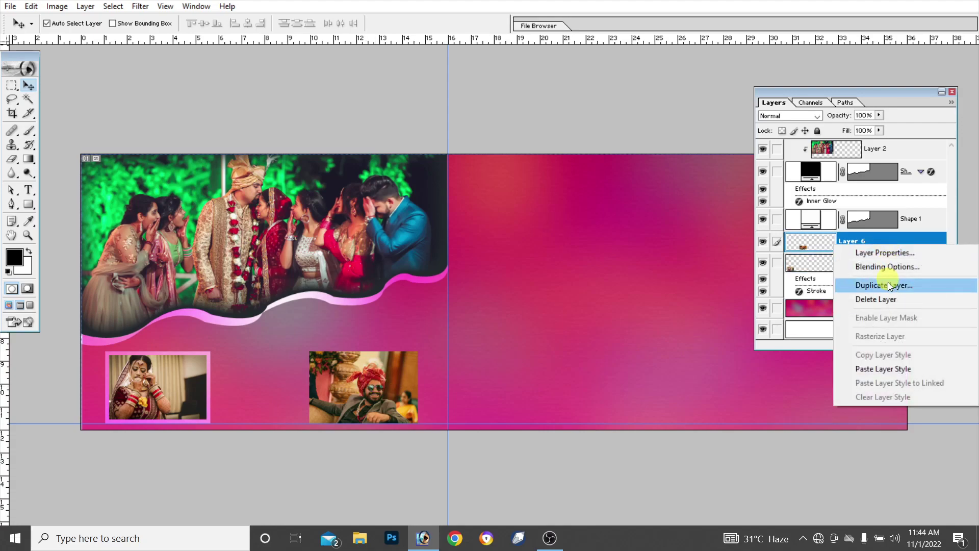
click(882, 370)
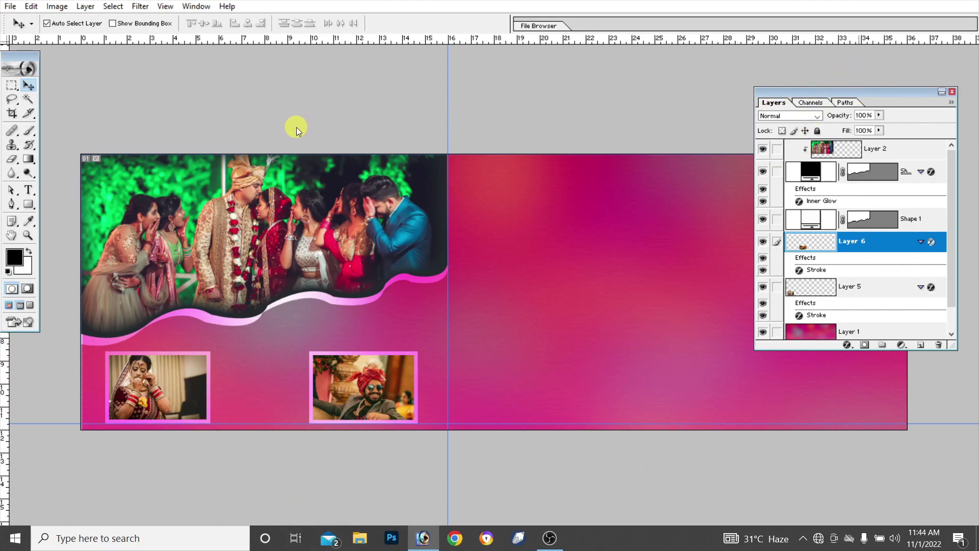
drag(296, 127, 245, 123)
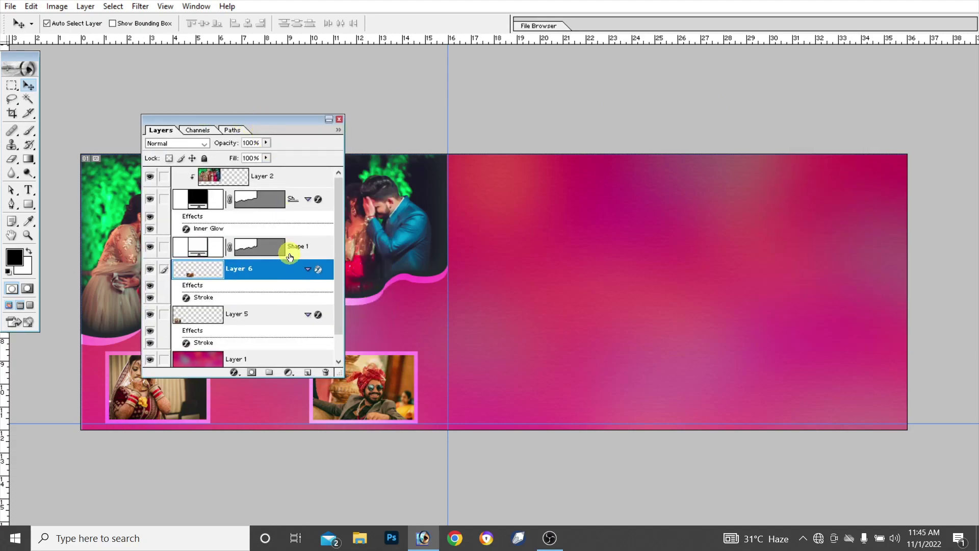
Open the couple's wedding photo from the album photos
click(9, 6)
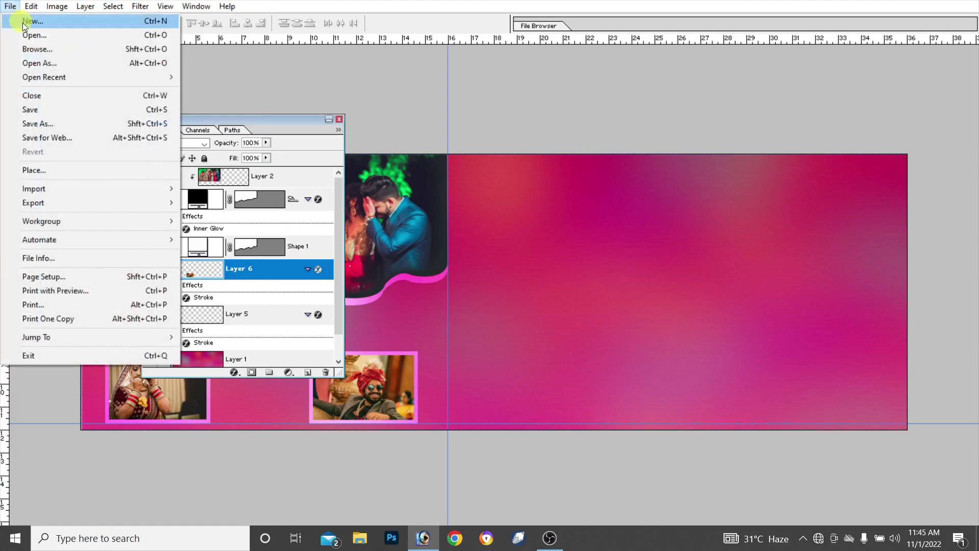
click(34, 34)
click(481, 234)
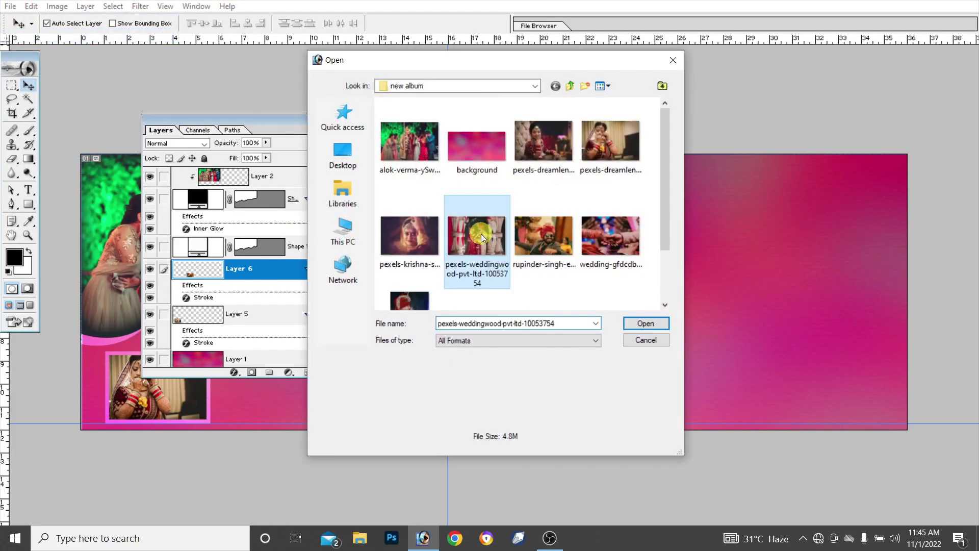
click(658, 322)
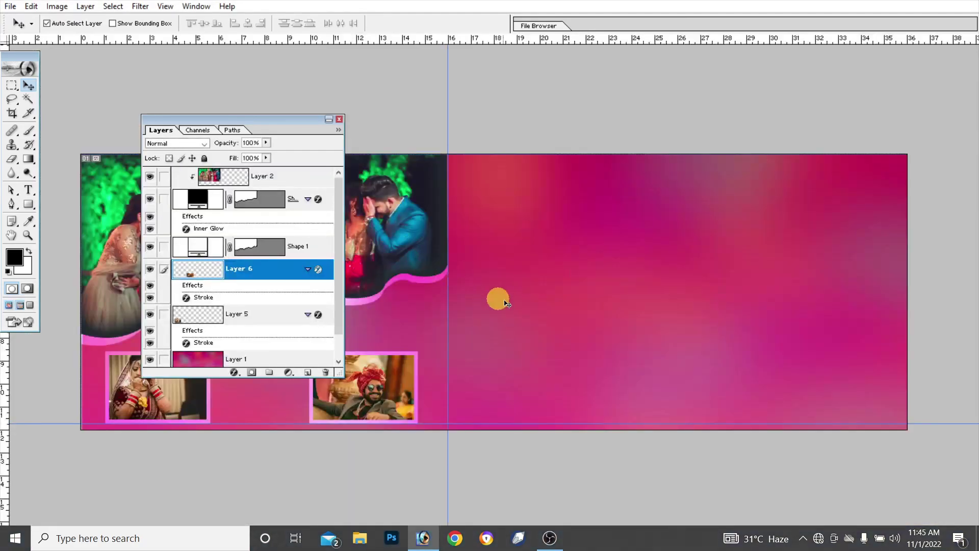
Paste the wedding photo above the pink background and scale it onto the right page
click(585, 295)
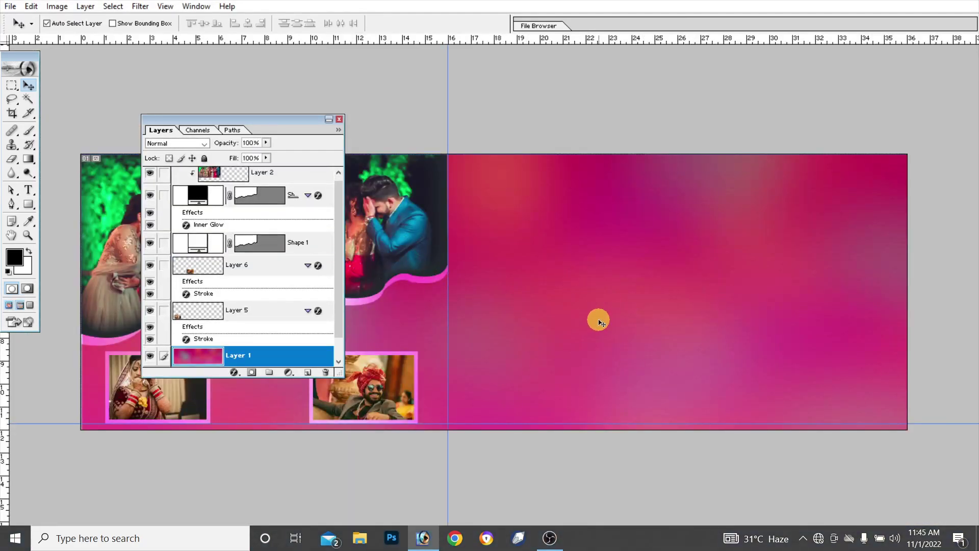
key(ctrl+v)
key(ctrl+t)
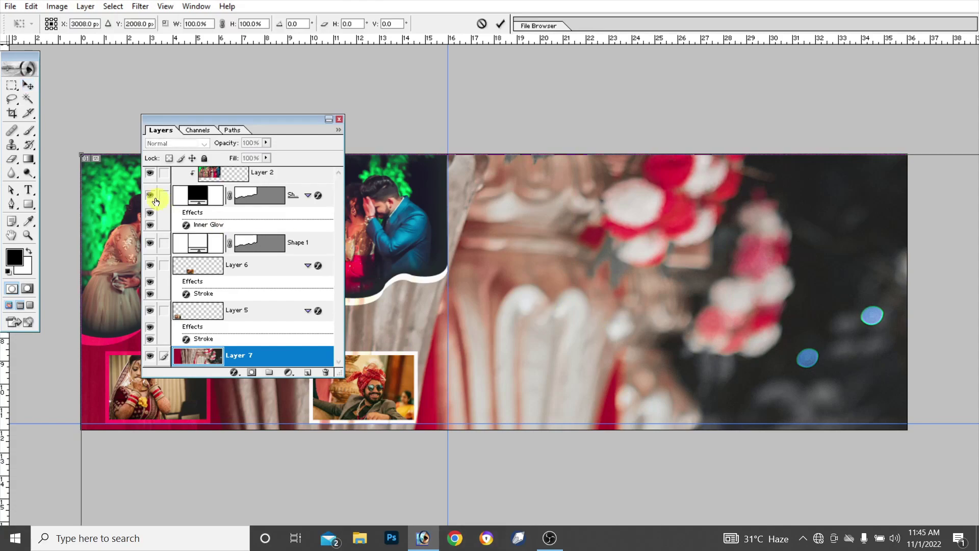
mouse_move(80, 153)
mouse_down()
mouse_move(680, 495)
mouse_move(706, 464)
mouse_move(447, 204)
mouse_move(457, 125)
mouse_move(743, 428)
mouse_move(350, 87)
mouse_move(515, 186)
mouse_up()
mouse_move(534, 262)
mouse_down()
mouse_move(699, 350)
mouse_move(503, 241)
mouse_up()
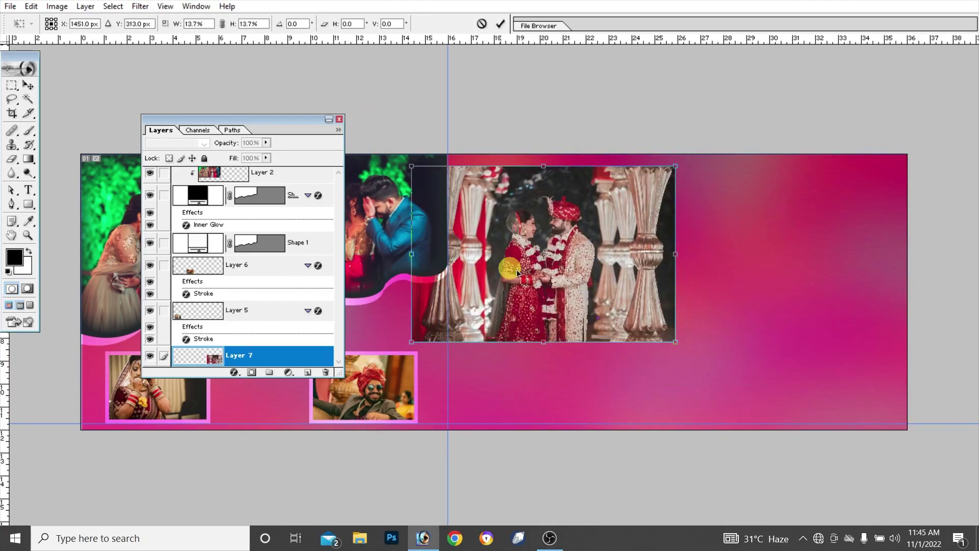
drag(675, 343, 776, 446)
Enlarge the wedding photo across the right page, commit, and give Layer 7 a hide-all mask
mouse_move(689, 379)
mouse_down()
mouse_move(608, 319)
mouse_move(727, 332)
mouse_up()
key(Return)
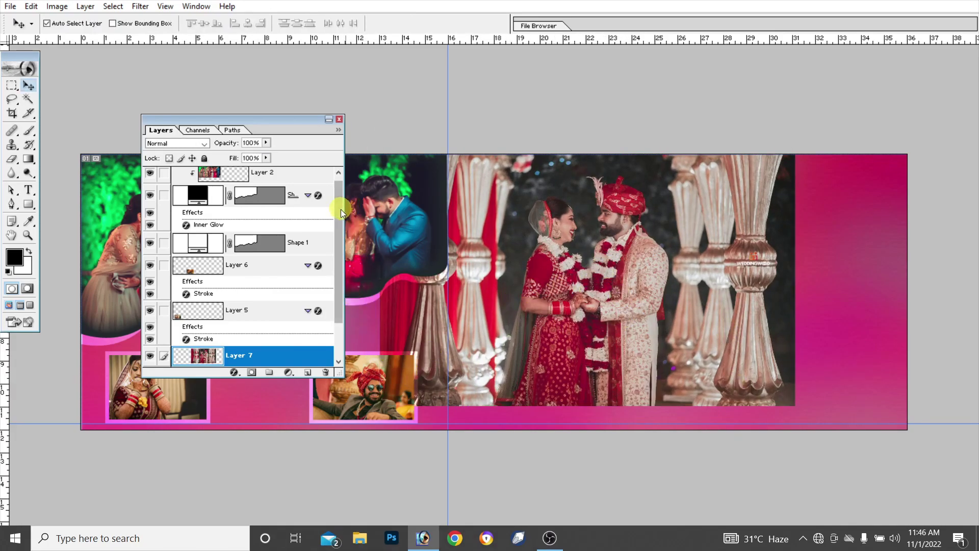
drag(340, 210, 340, 222)
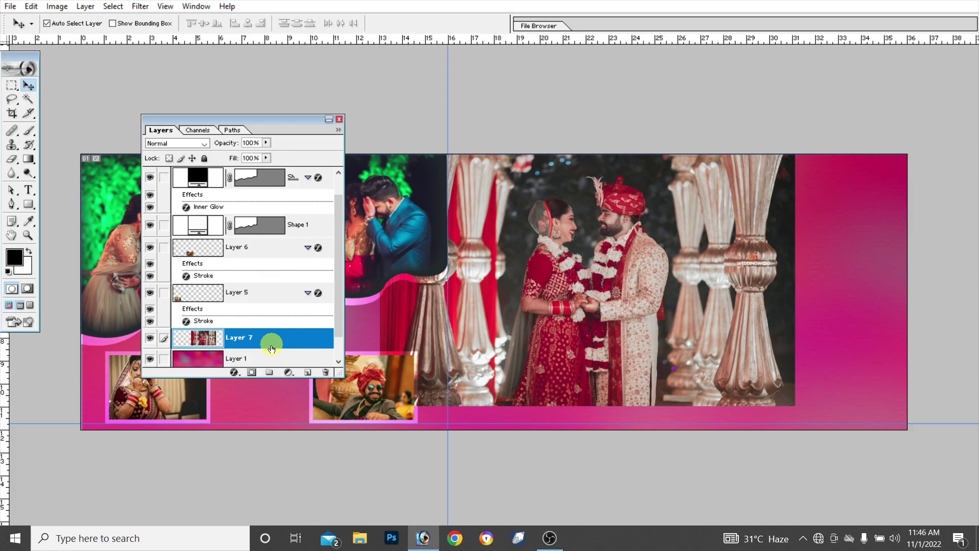
alt+click(252, 376)
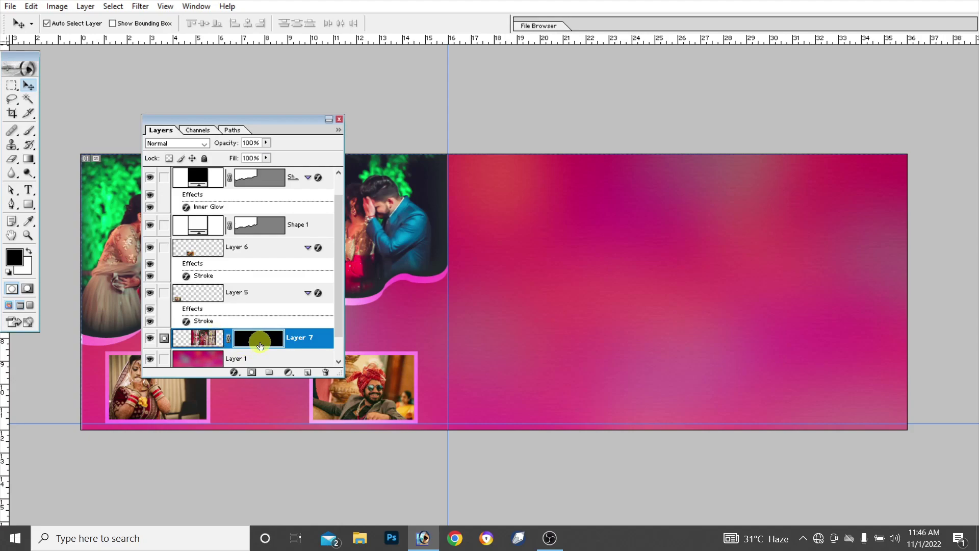
Make white the foreground colour and pick a splatter Brush preset at size 300
drag(243, 378, 243, 493)
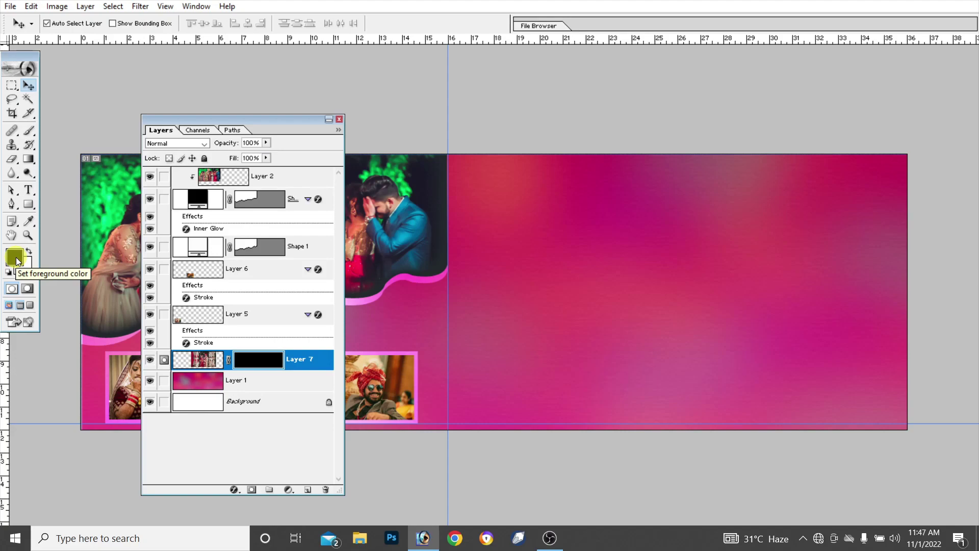
key(d)
click(29, 250)
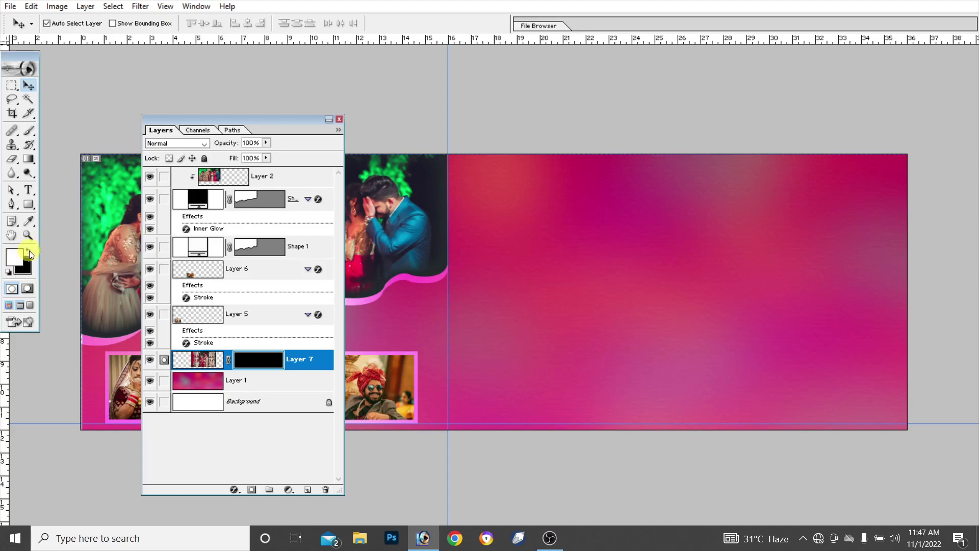
click(29, 132)
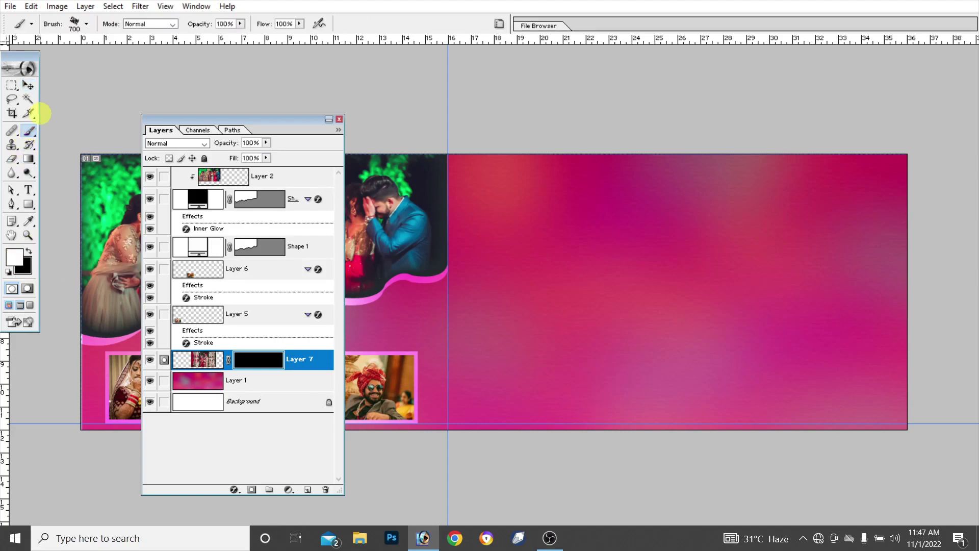
click(87, 24)
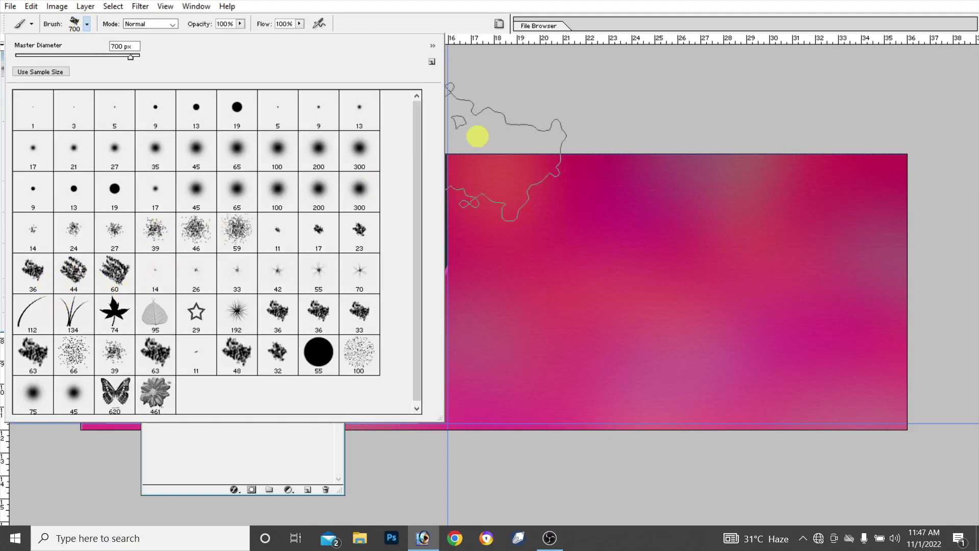
click(522, 62)
key(bracketleft)
key(bracketleft)
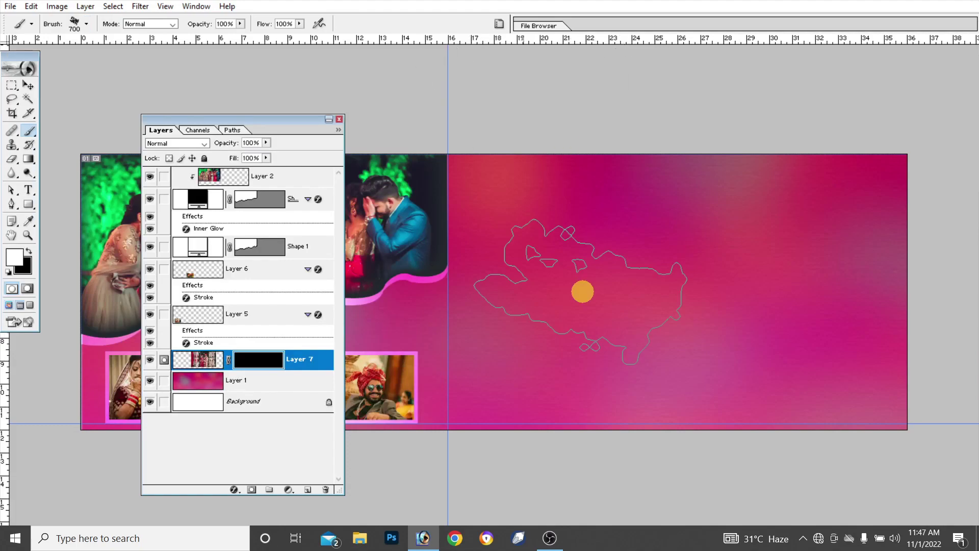
key(bracketleft)
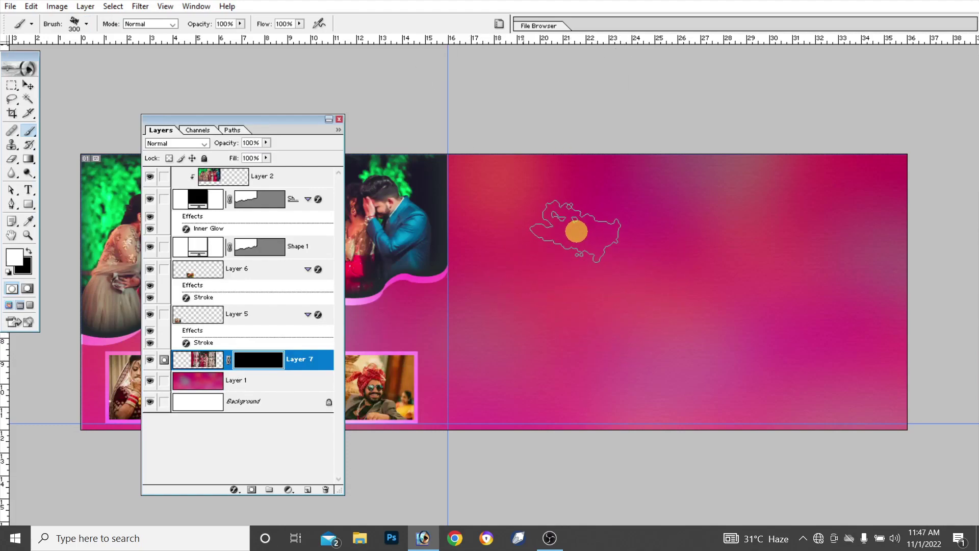
key(bracketleft)
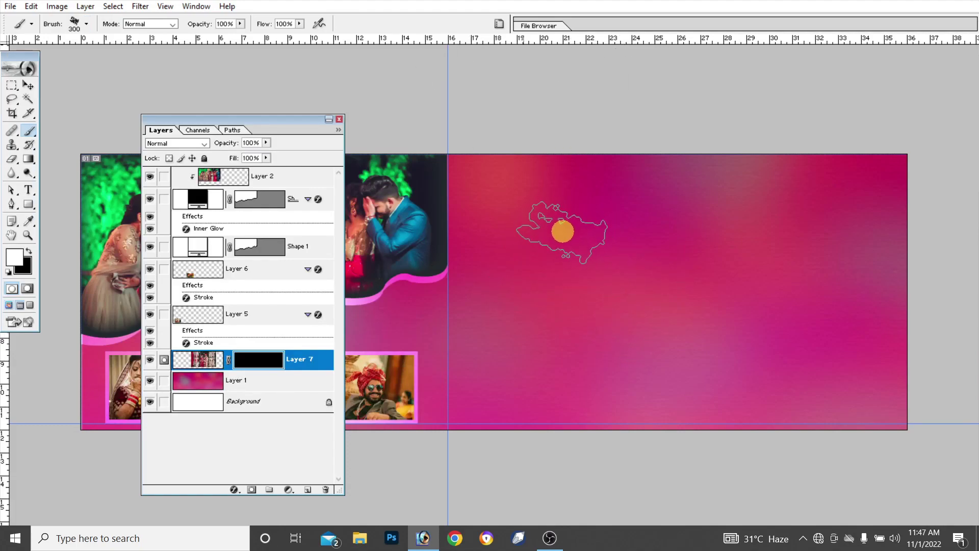
Paint white on the mask to reveal the couple and the curtain right of the groom
mouse_move(561, 223)
mouse_down()
mouse_move(569, 258)
mouse_move(618, 306)
mouse_move(643, 225)
mouse_move(655, 235)
mouse_move(643, 300)
mouse_move(511, 357)
mouse_move(515, 280)
mouse_move(629, 295)
mouse_move(578, 276)
mouse_up()
mouse_move(546, 214)
mouse_down()
mouse_move(599, 221)
mouse_move(602, 315)
mouse_move(522, 279)
mouse_move(481, 170)
mouse_move(459, 284)
mouse_move(491, 301)
mouse_up()
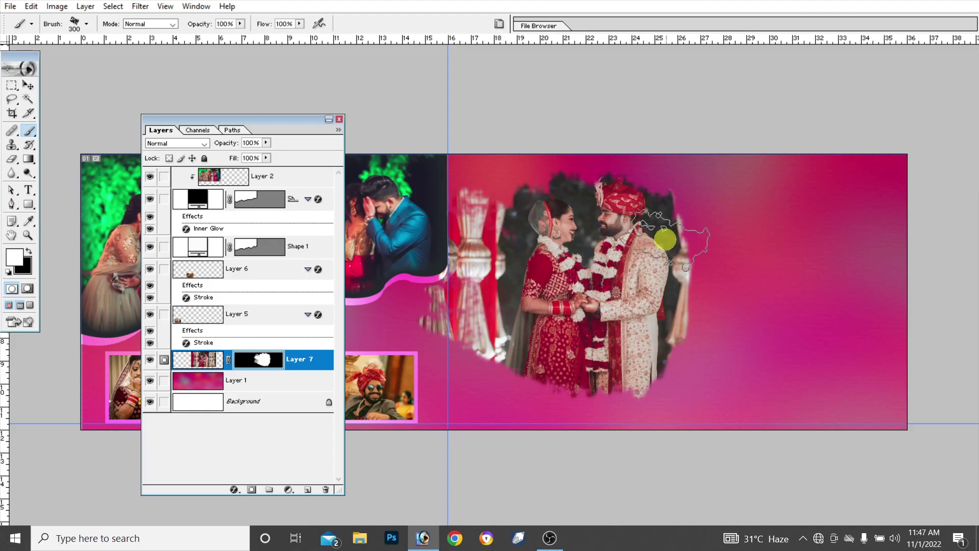
mouse_move(638, 204)
mouse_down()
mouse_move(680, 221)
mouse_move(695, 258)
mouse_move(674, 316)
mouse_move(679, 240)
mouse_move(673, 357)
mouse_move(592, 332)
mouse_move(530, 364)
mouse_move(571, 291)
mouse_move(514, 324)
mouse_move(574, 293)
mouse_move(545, 319)
mouse_move(531, 233)
mouse_move(467, 209)
mouse_move(518, 215)
mouse_up()
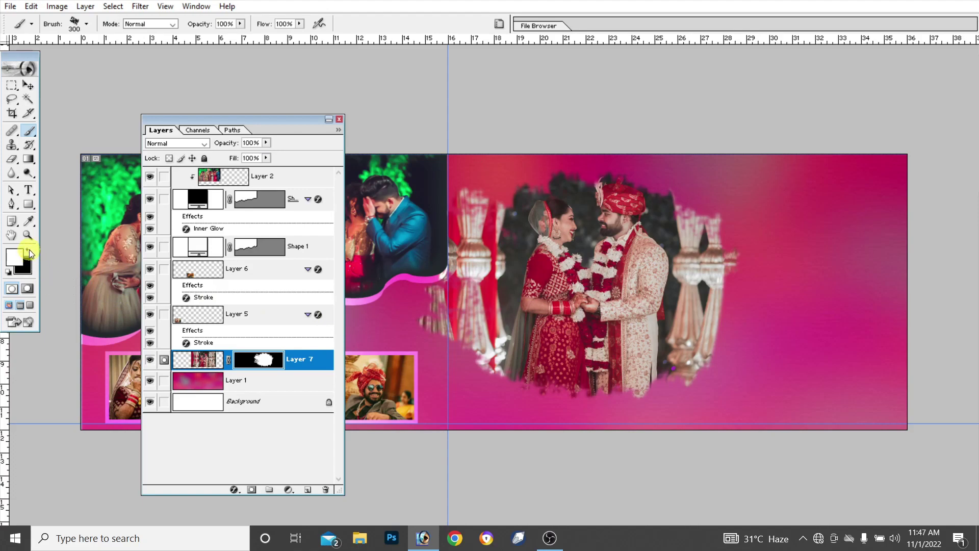
Paint black on the mask to fade the pillars, left side and lower edge into pink
key(x)
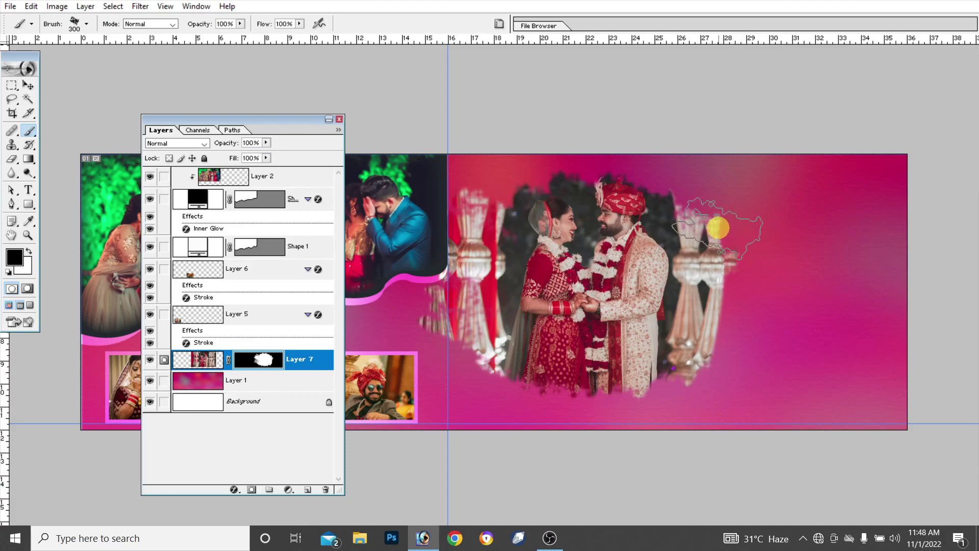
drag(718, 228, 714, 239)
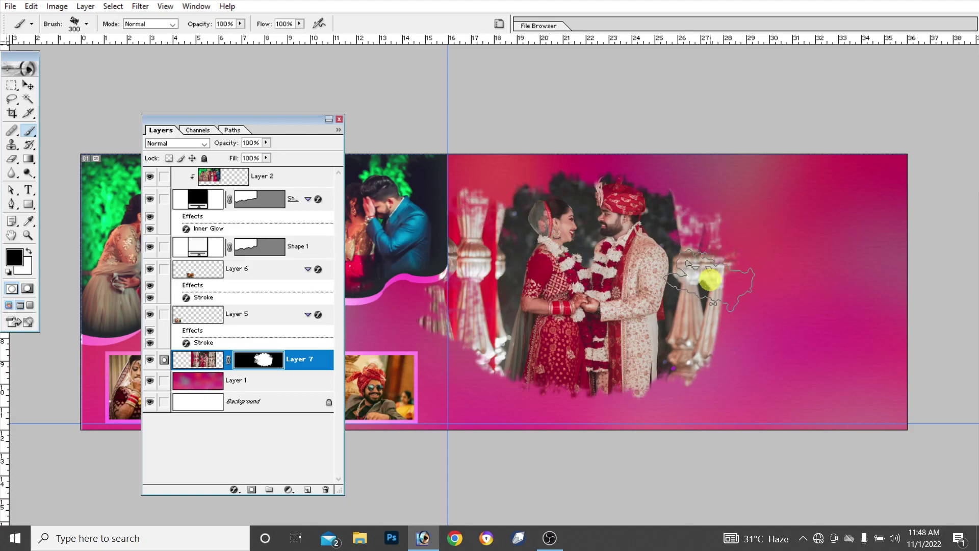
mouse_move(710, 279)
mouse_down()
mouse_move(639, 381)
mouse_move(465, 352)
mouse_move(478, 354)
mouse_move(448, 295)
mouse_move(452, 306)
mouse_move(426, 312)
mouse_move(486, 234)
mouse_up()
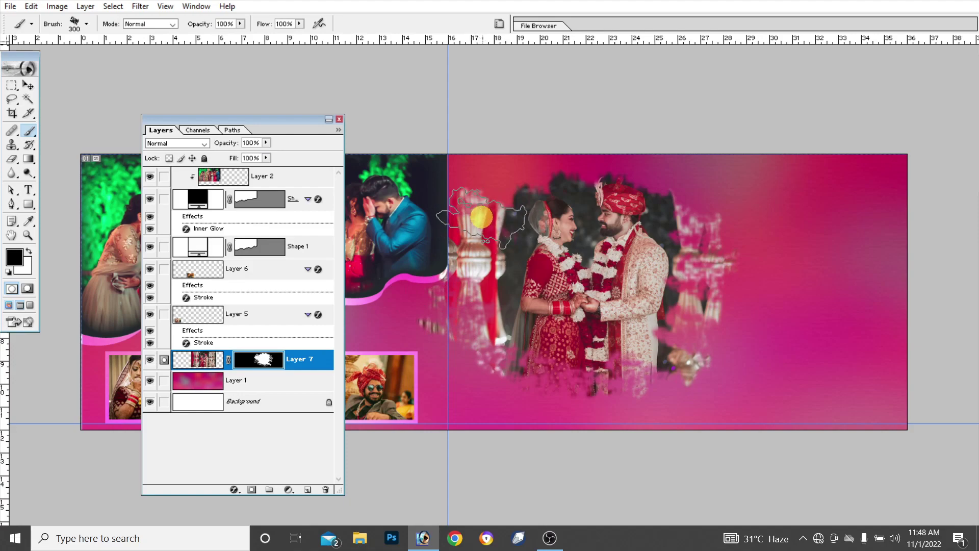
key(bracketright)
key(bracketright)
key(bracketright)
mouse_move(437, 203)
mouse_down()
mouse_move(364, 240)
mouse_move(547, 163)
mouse_move(538, 137)
mouse_up()
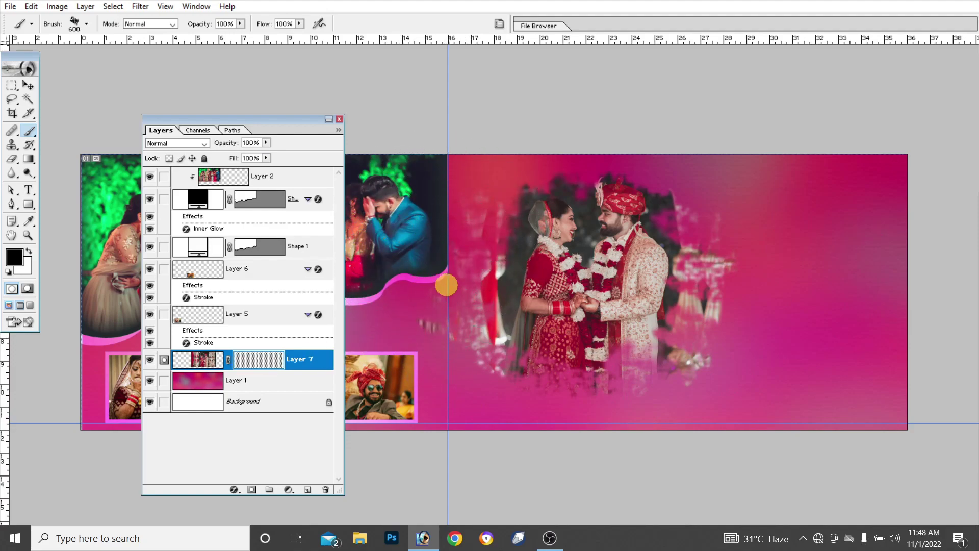
key(bracketleft)
key(bracketleft)
key(bracketleft)
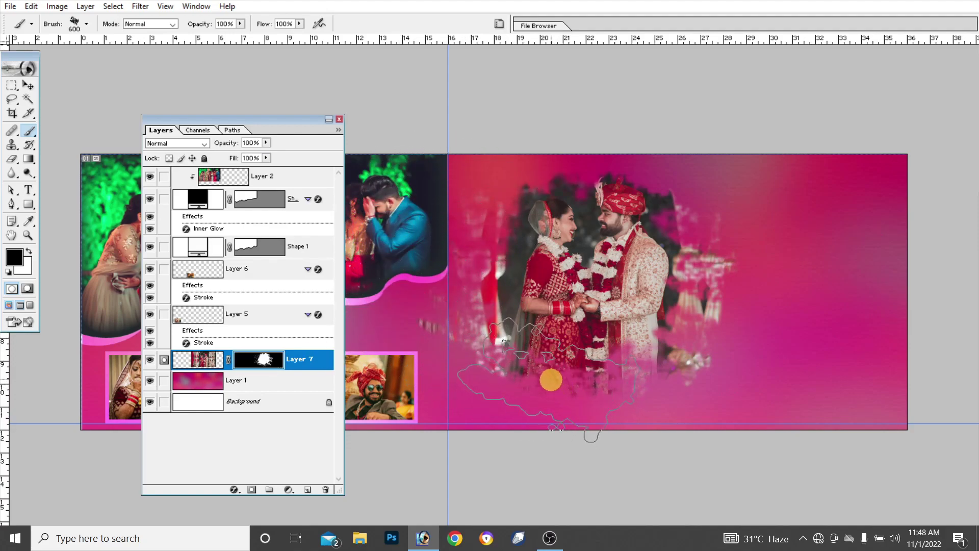
mouse_move(516, 390)
mouse_down()
mouse_move(559, 378)
mouse_move(684, 376)
mouse_up()
mouse_move(527, 389)
mouse_down()
mouse_move(500, 367)
mouse_move(533, 356)
mouse_move(652, 383)
mouse_move(651, 372)
mouse_move(591, 352)
mouse_move(507, 358)
mouse_move(485, 391)
mouse_move(670, 388)
mouse_up()
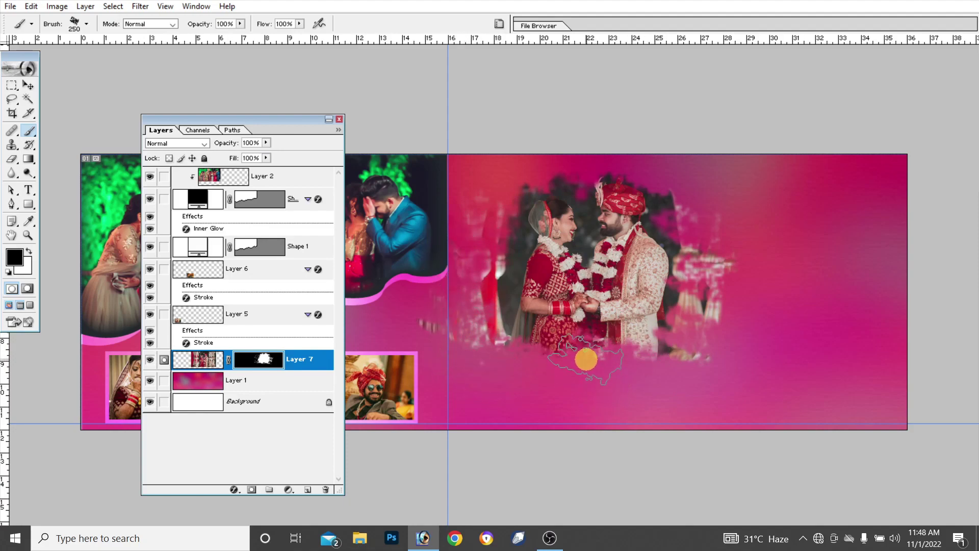
Paint white to restore the couple's lower dress and the top of the turban
key(x)
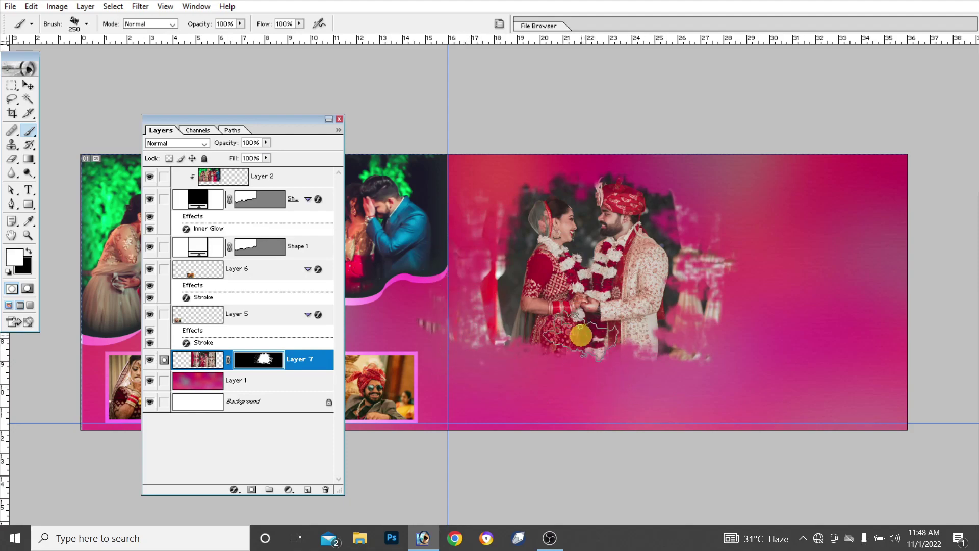
drag(560, 343, 596, 316)
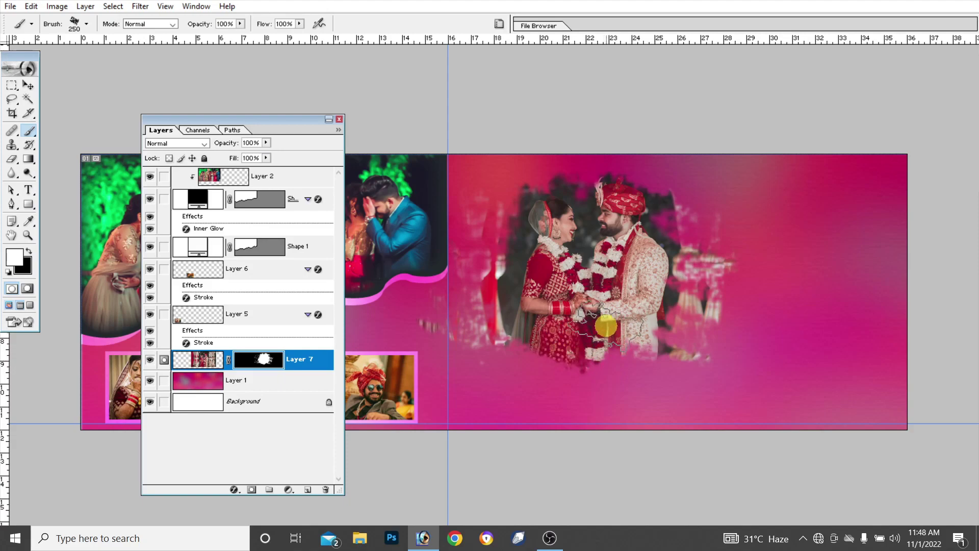
click(592, 196)
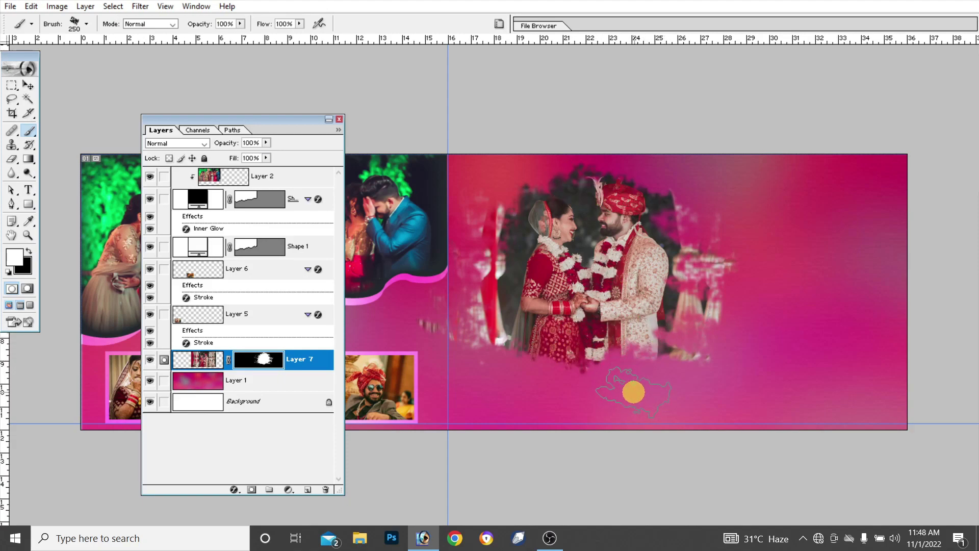
Open the pexels-krishna-studio-2421190 bride close-up photo
click(8, 7)
click(29, 33)
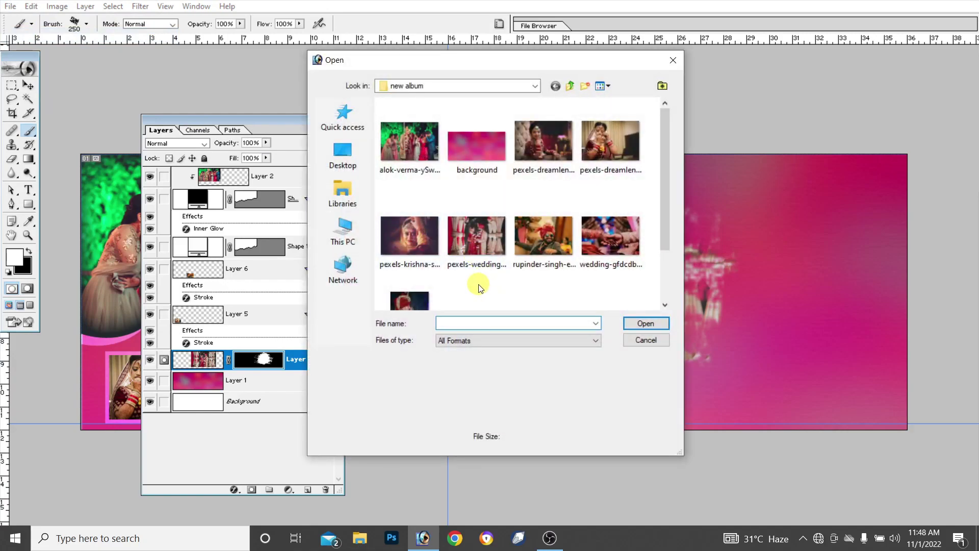
click(399, 239)
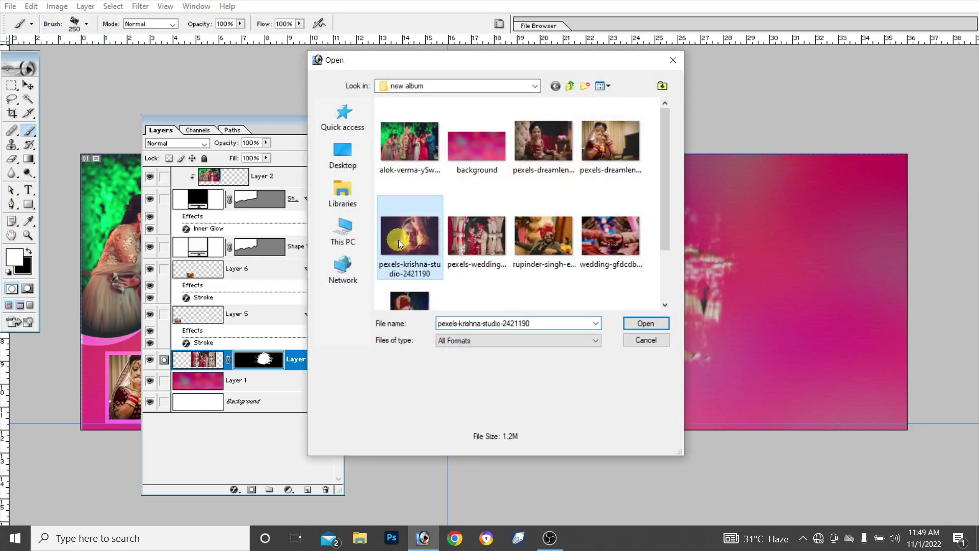
click(643, 323)
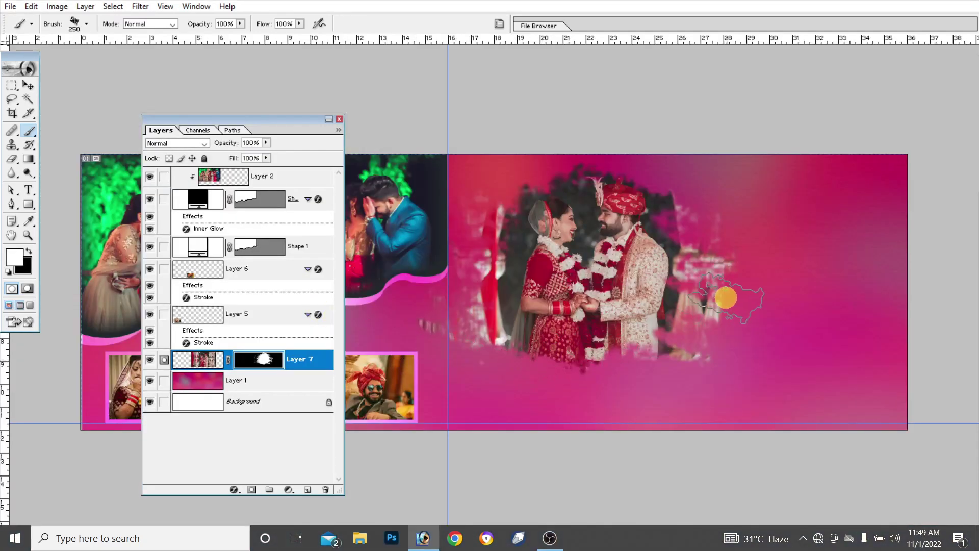
Paste the bride close-up above Layer 1, scale it to about 6.9%, and move it to the page's top right
click(266, 385)
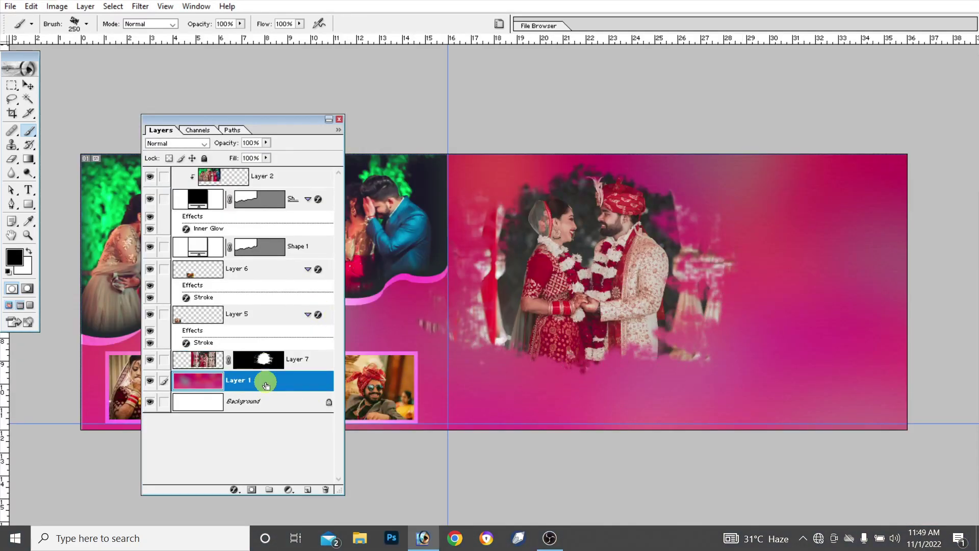
key(ctrl+v)
key(ctrl+t)
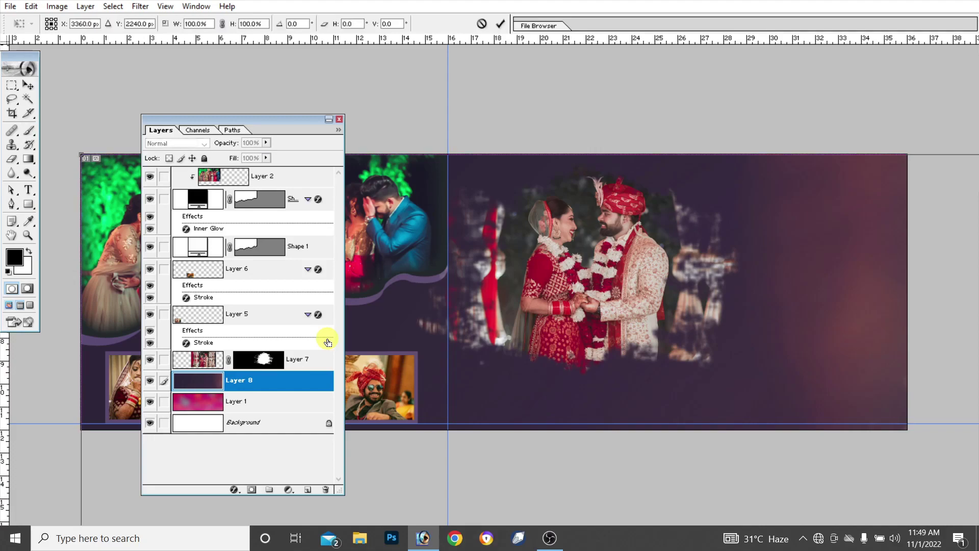
drag(82, 154, 643, 448)
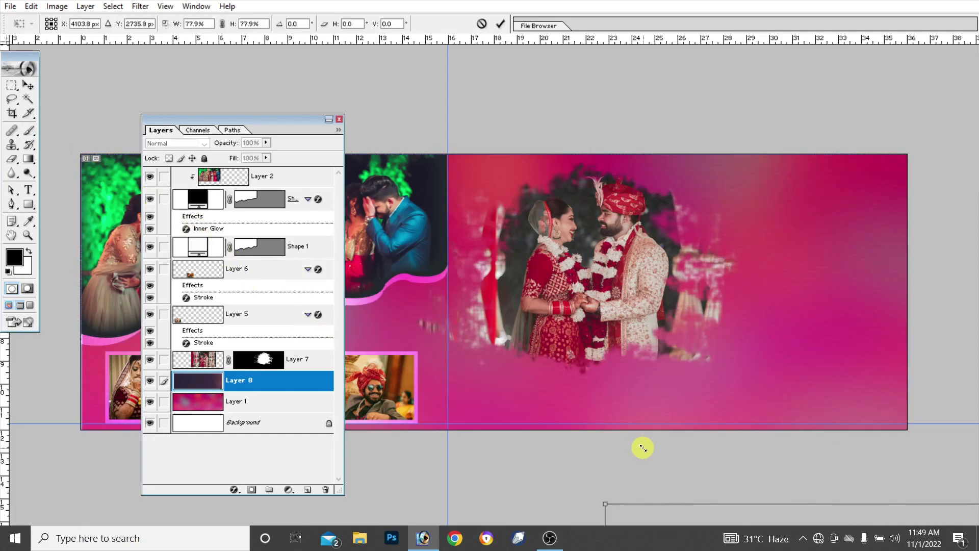
drag(700, 513, 376, 109)
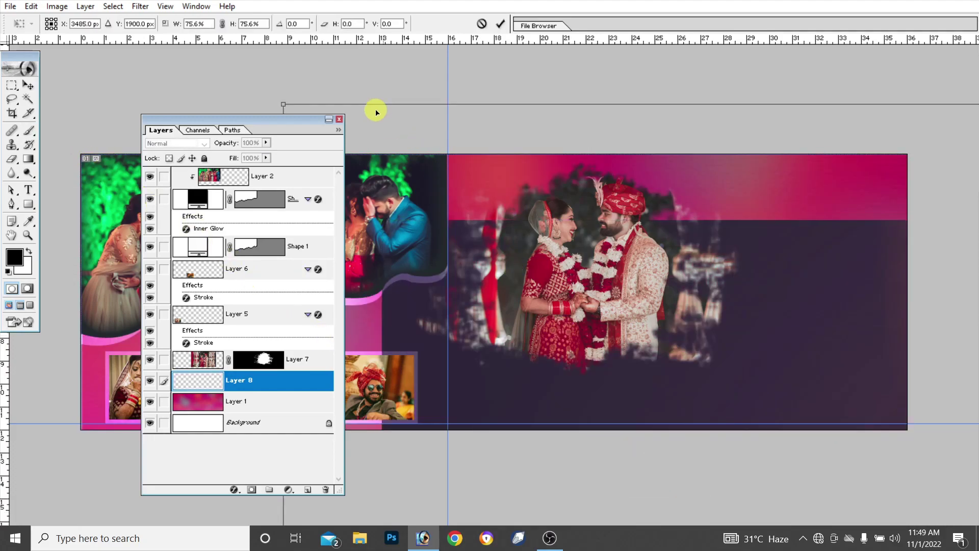
mouse_move(421, 222)
mouse_down()
mouse_move(821, 485)
mouse_move(197, 52)
mouse_move(798, 477)
mouse_move(254, 132)
mouse_move(580, 361)
mouse_move(575, 350)
mouse_up()
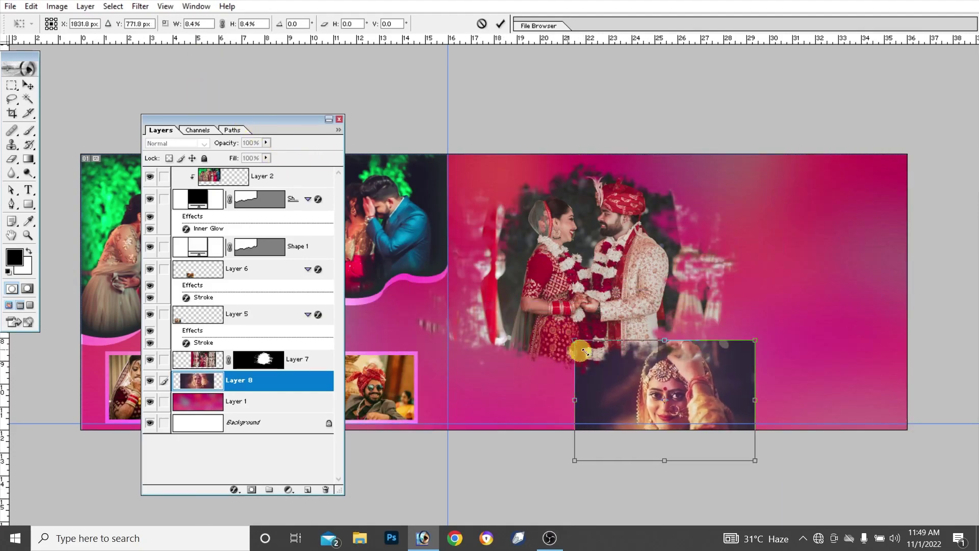
mouse_move(685, 380)
mouse_down()
mouse_move(809, 247)
mouse_move(814, 221)
mouse_up()
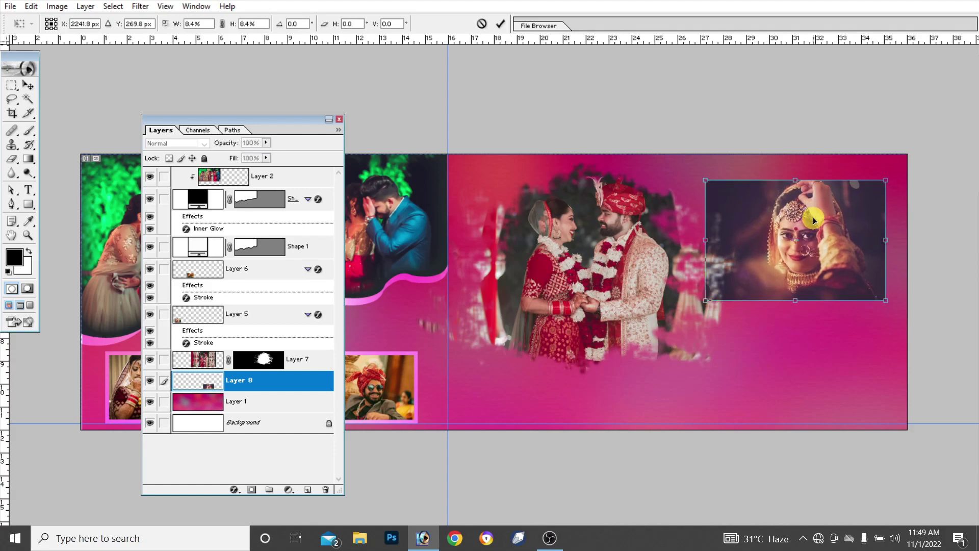
drag(705, 180, 739, 199)
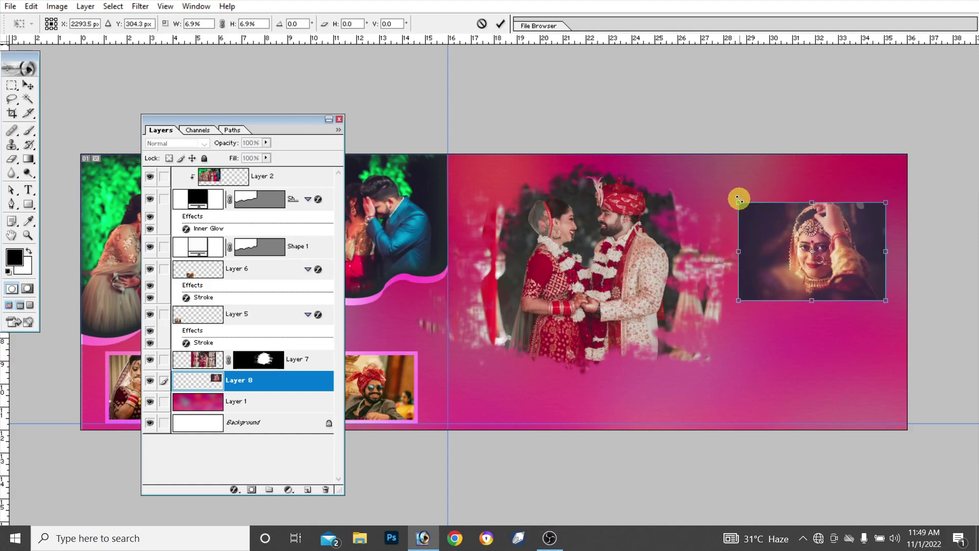
Commit the top portrait's new size and open the seated bride photo
double_click(797, 255)
click(10, 6)
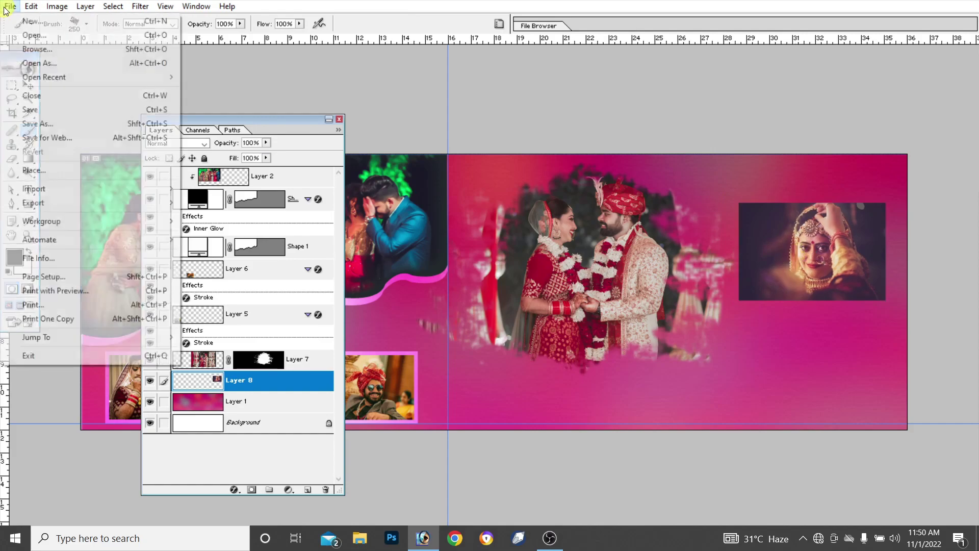
click(31, 35)
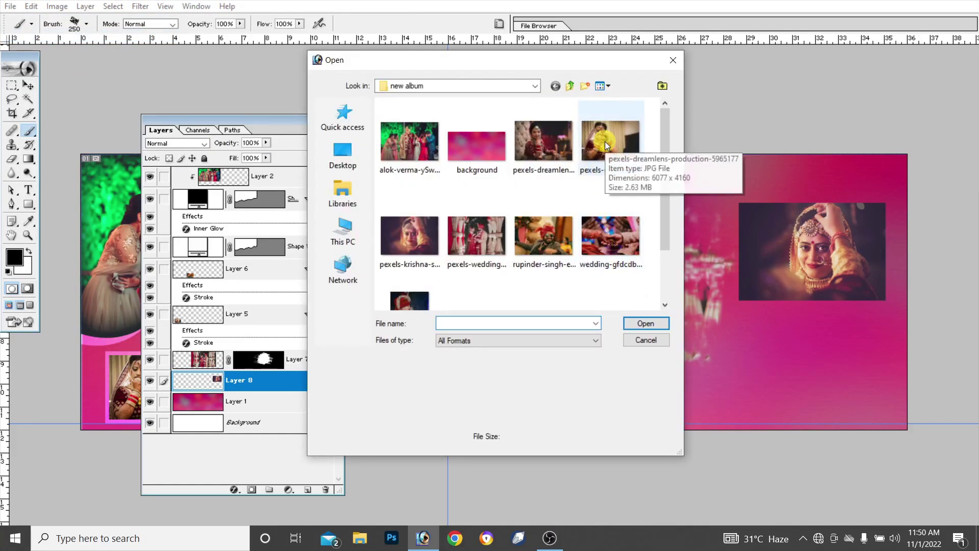
click(556, 193)
click(639, 318)
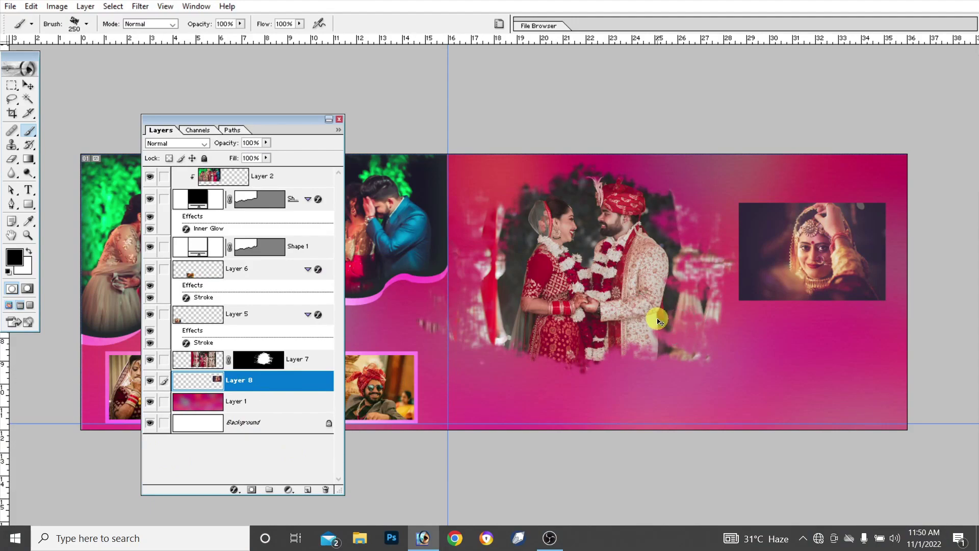
Paste the seated bride photo and scale it to sit below the top-right portrait
key(ctrl+v)
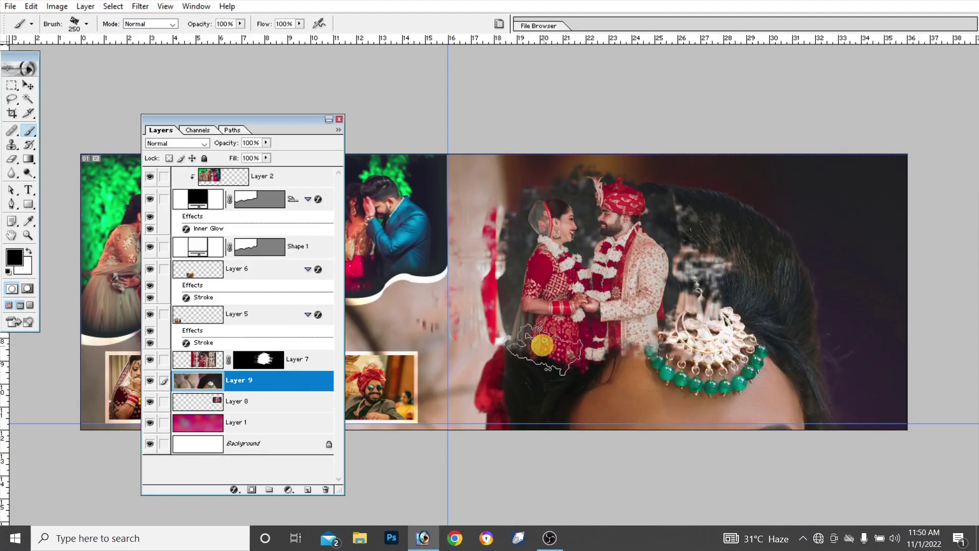
key(ctrl+t)
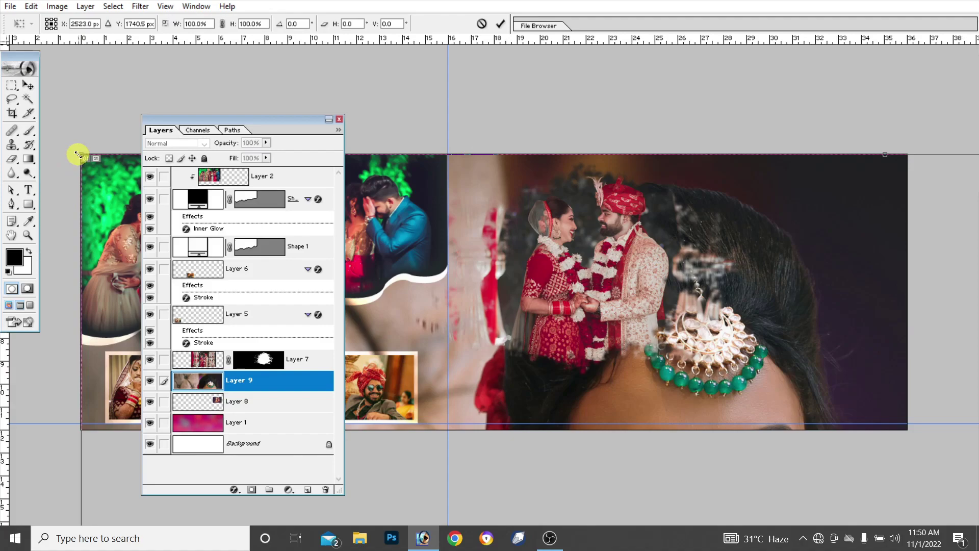
mouse_move(78, 154)
mouse_down()
mouse_move(252, 299)
mouse_move(583, 489)
mouse_move(247, 72)
mouse_move(225, 76)
mouse_move(515, 340)
mouse_move(728, 470)
mouse_move(634, 407)
mouse_move(291, 87)
mouse_move(708, 413)
mouse_up()
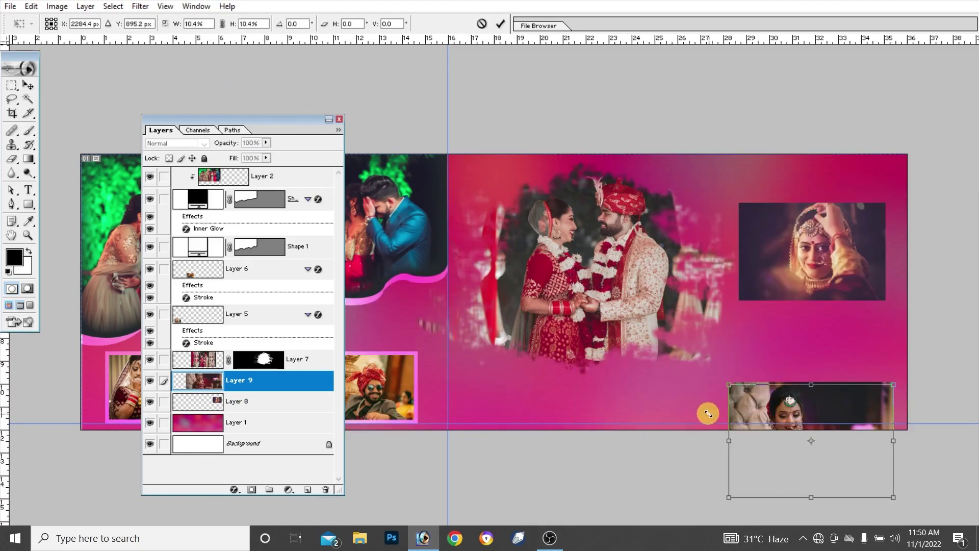
drag(780, 449, 787, 367)
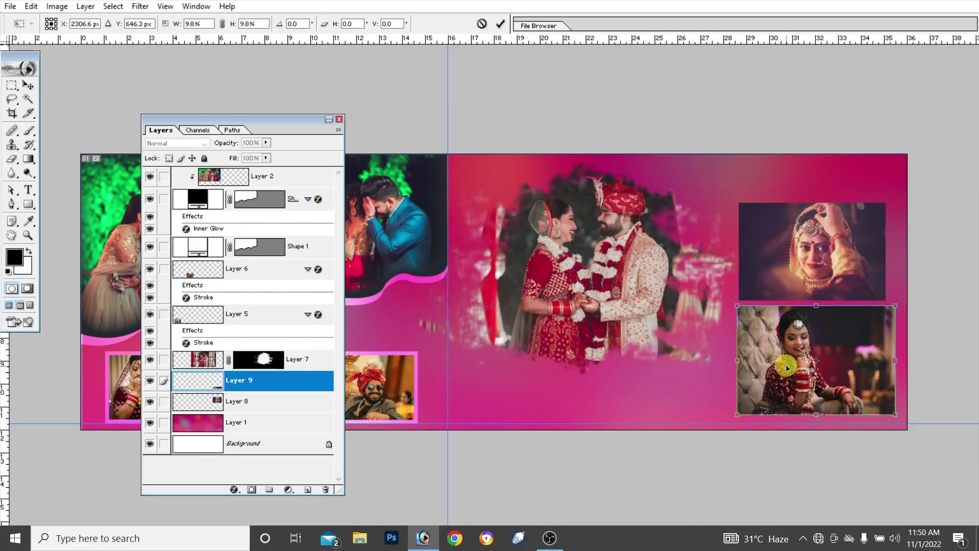
drag(737, 305, 737, 312)
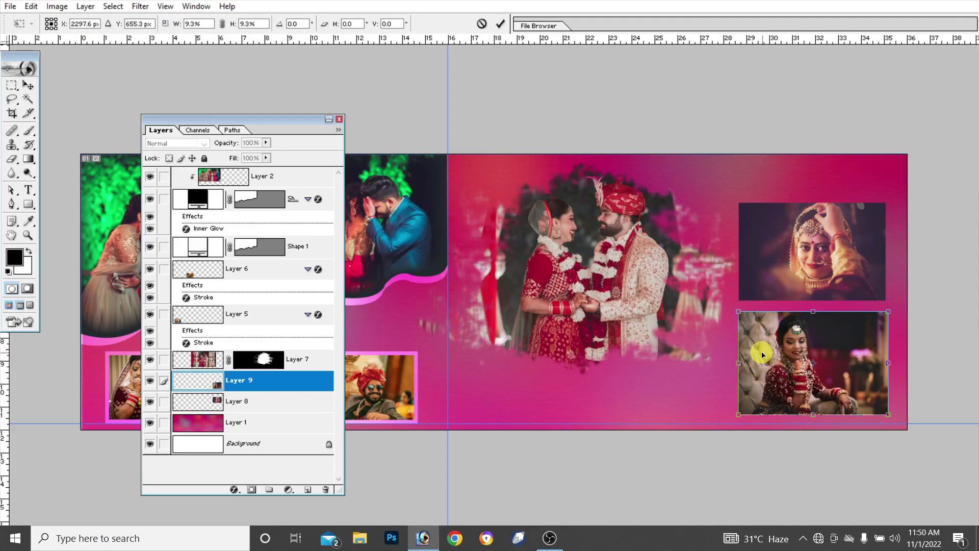
key(b)
Add a vertical guide near the right edge and enlarge the top portrait to reach it
key(v)
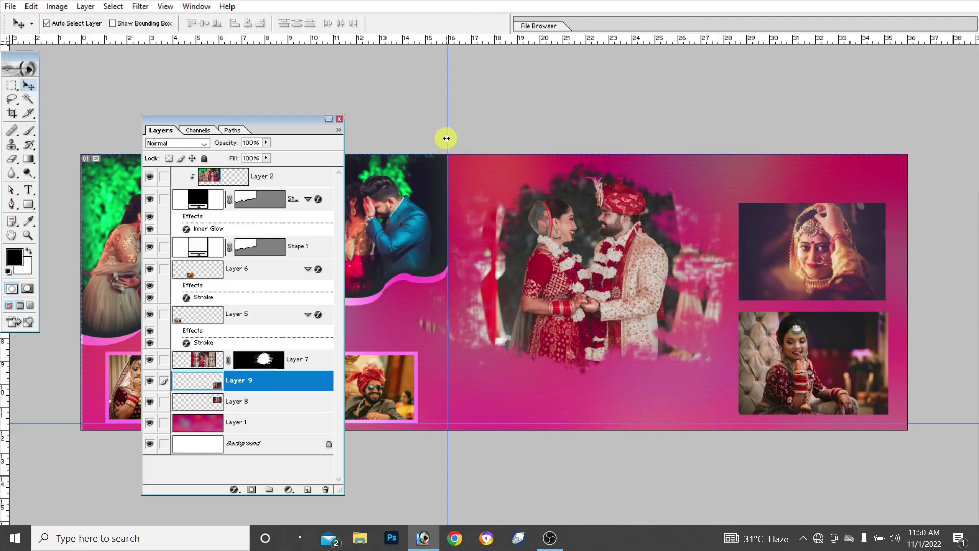
mouse_move(631, 219)
mouse_down()
mouse_move(809, 269)
mouse_move(885, 275)
mouse_up()
click(865, 245)
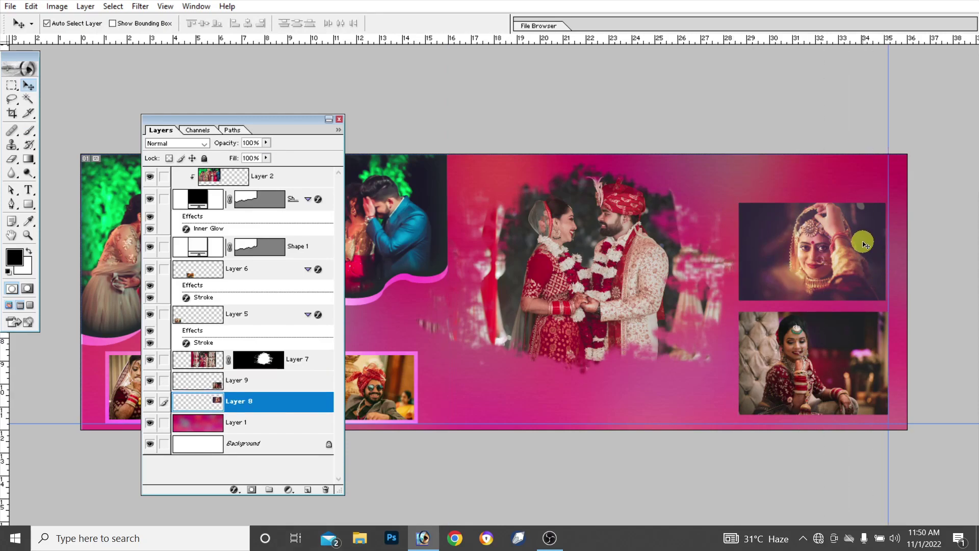
key(ctrl+t)
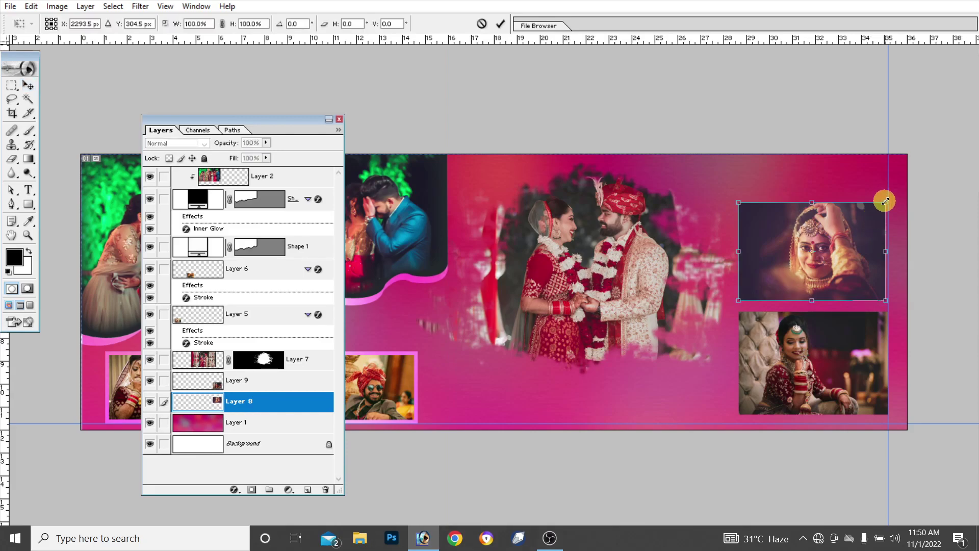
drag(888, 200, 889, 199)
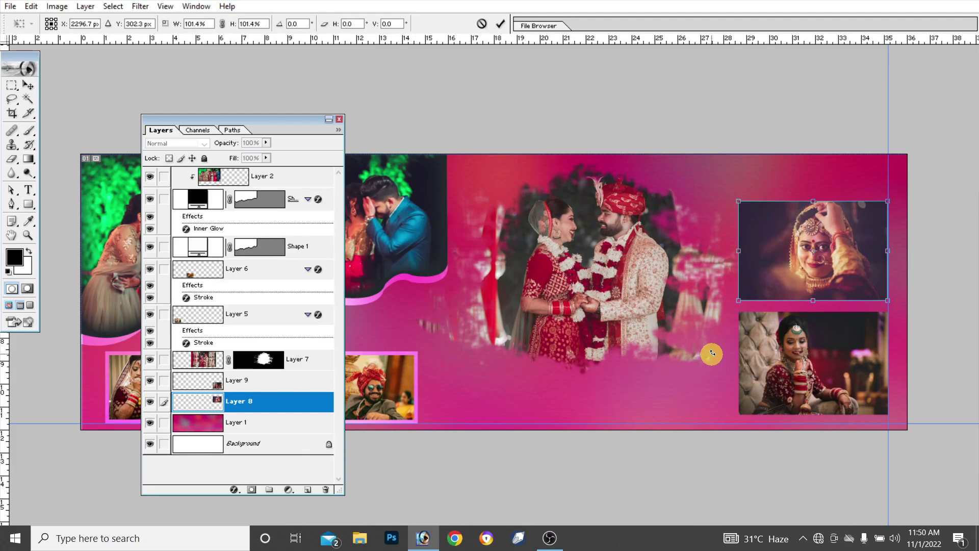
key(Return)
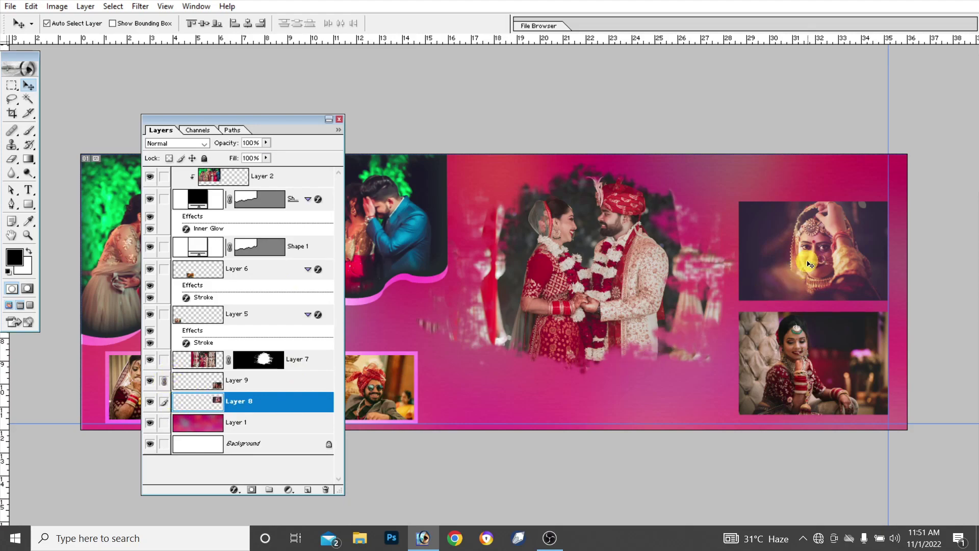
Raise both linked right-hand photos and resize them together into an aligned column
drag(811, 264, 812, 247)
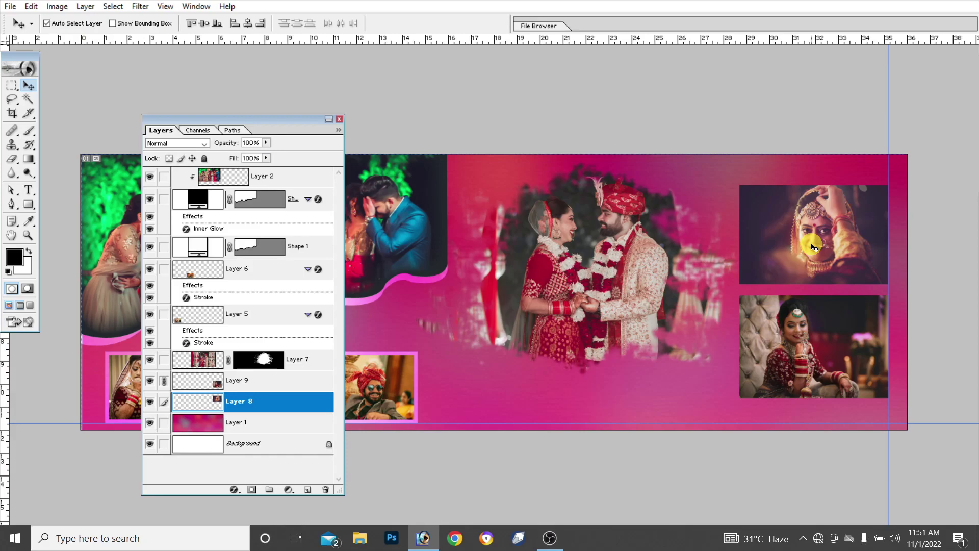
key(ctrl+t)
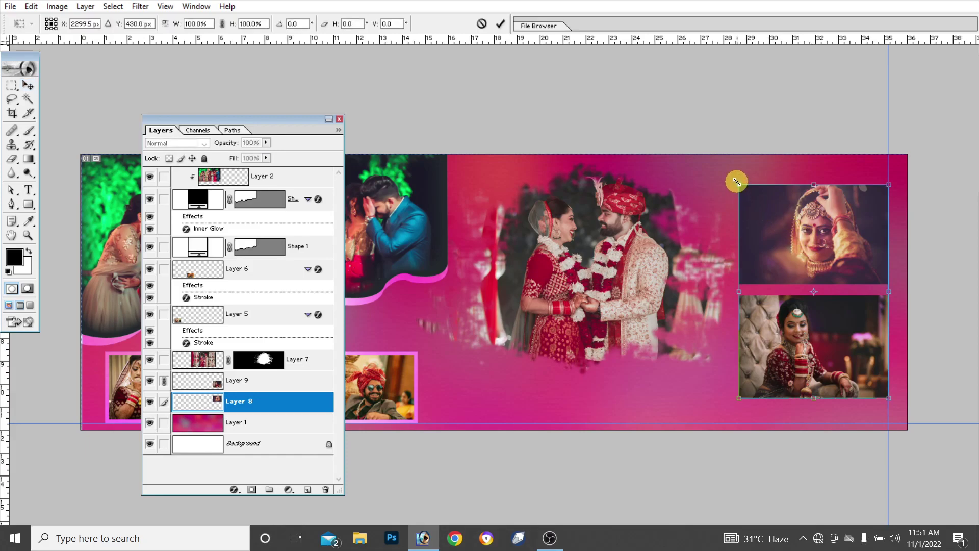
drag(739, 184, 746, 193)
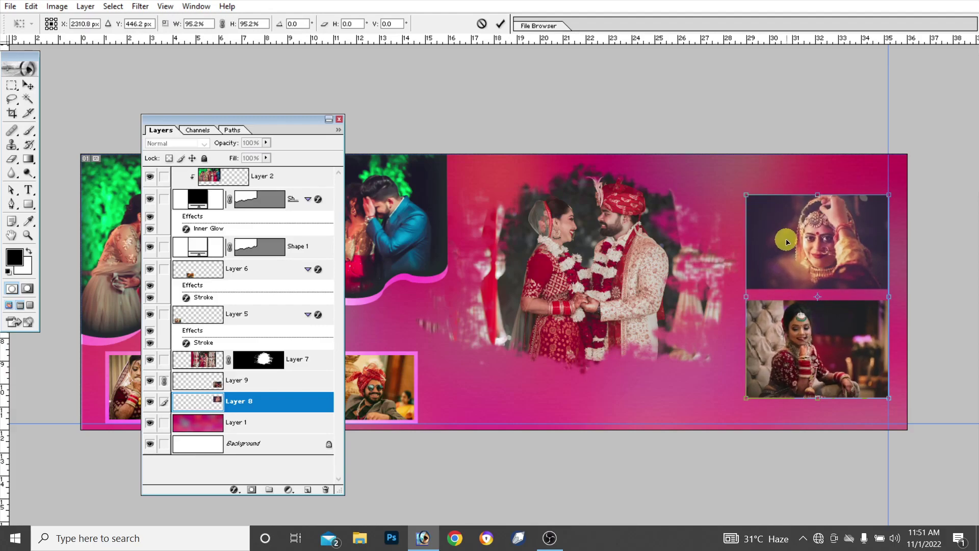
drag(785, 243, 785, 236)
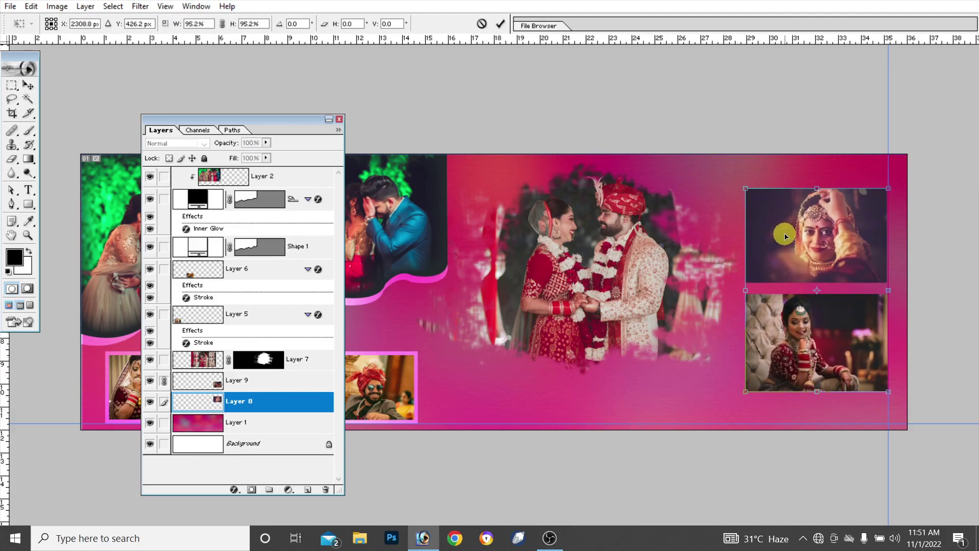
key(Return)
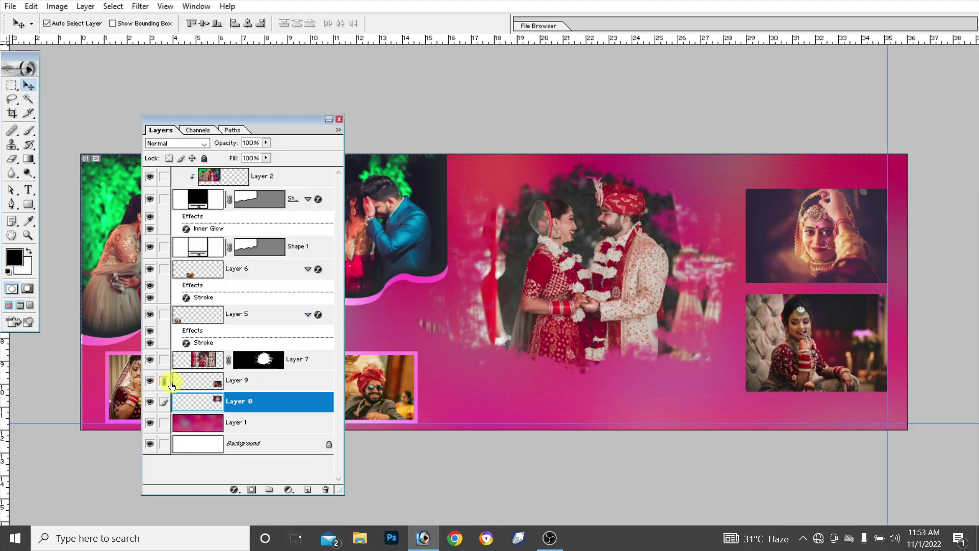
Paste the pink stroke layer style onto Layer 8 and Layer 9, the two bride photos
right_click(272, 402)
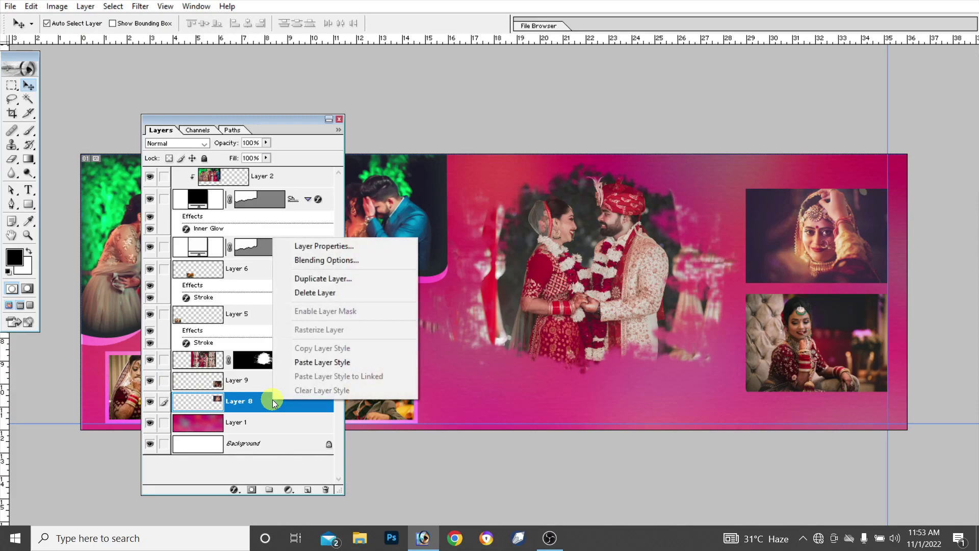
click(330, 363)
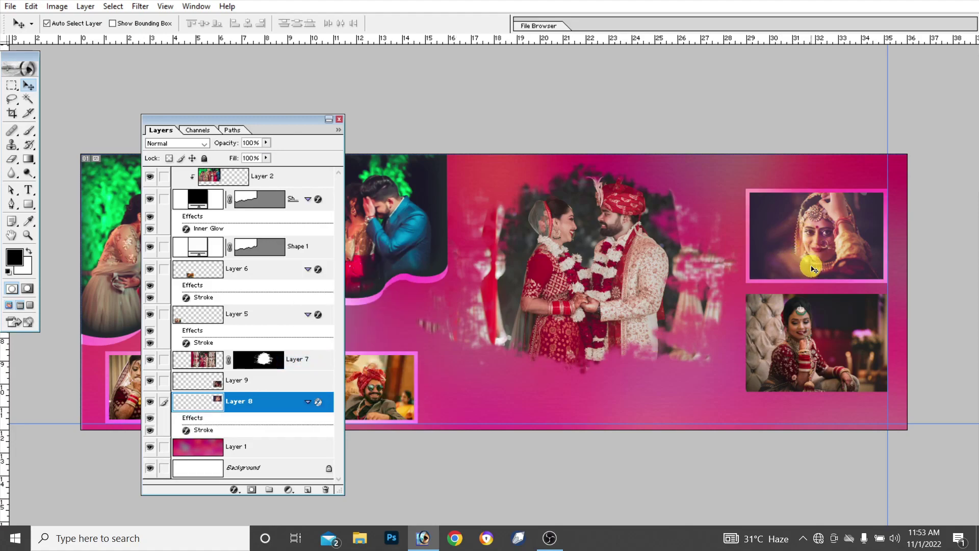
click(261, 383)
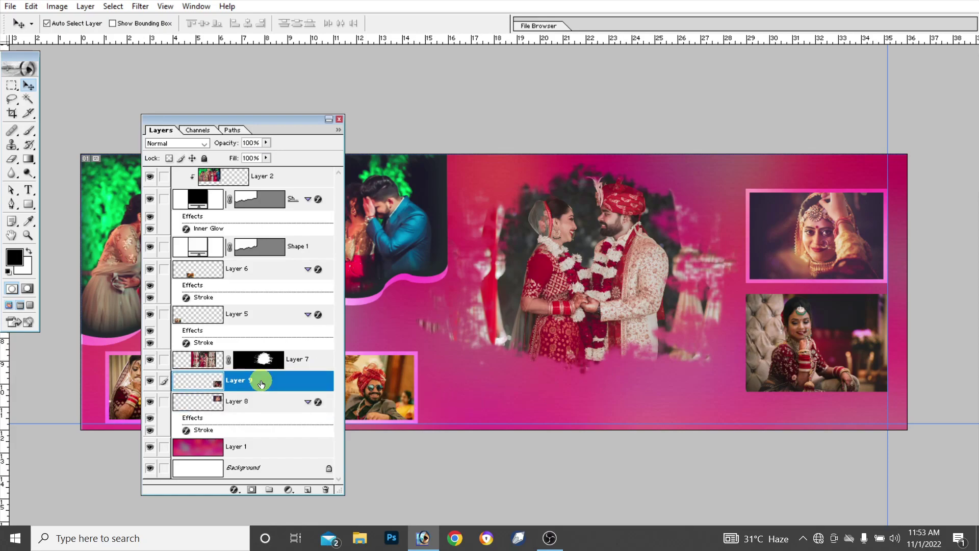
right_click(261, 380)
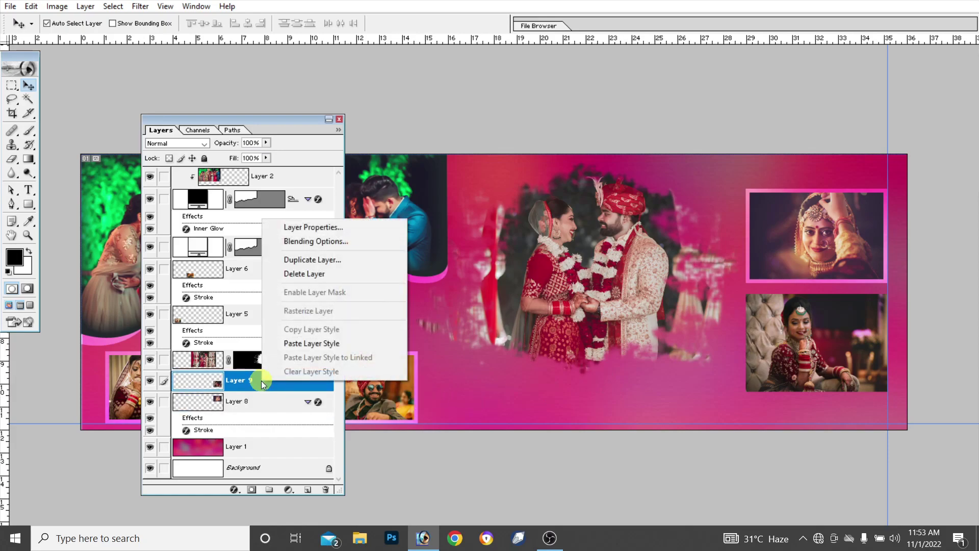
click(317, 345)
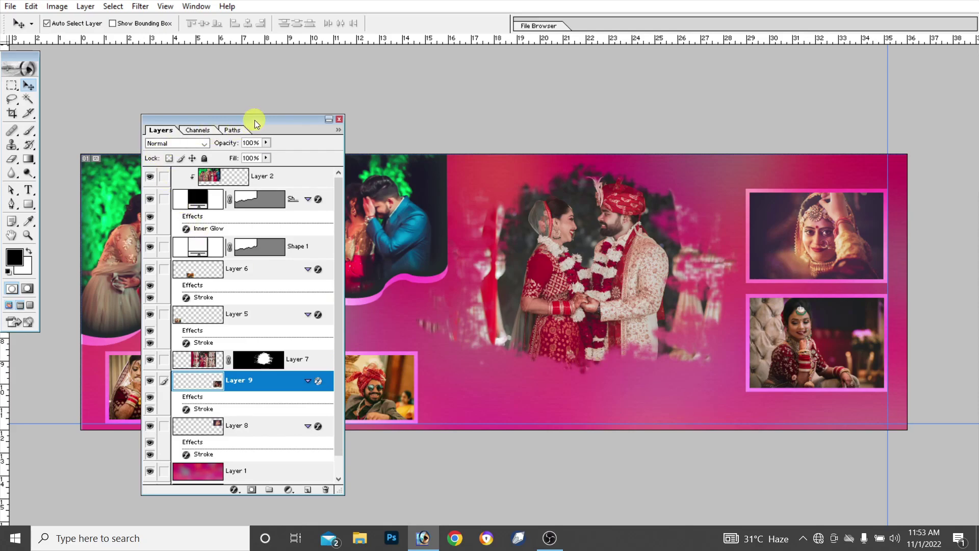
Open another wedding photo from file
click(11, 7)
click(32, 36)
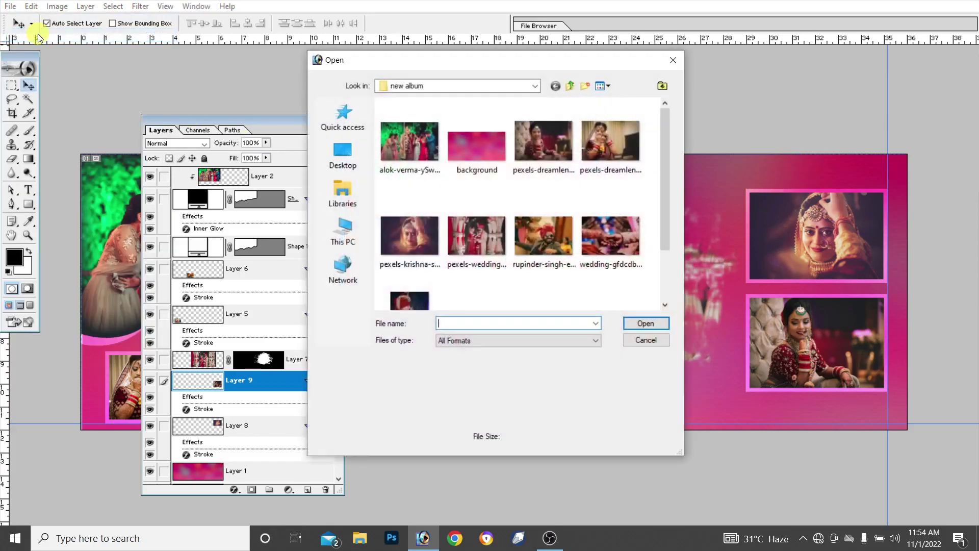
scroll(418, 229, down, 2)
click(418, 262)
click(635, 329)
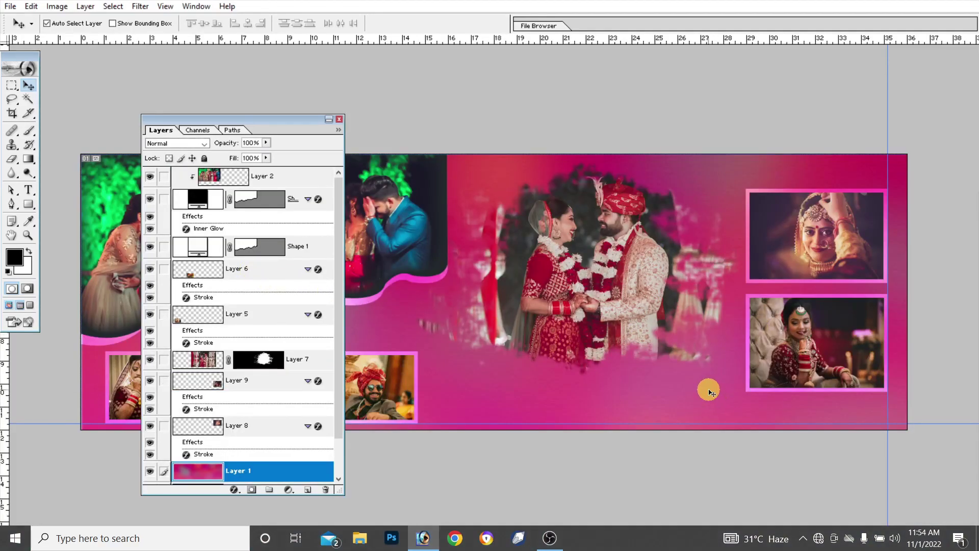
Paste the new photo and scale it into a large close-up on the right page
key(ctrl+v)
key(ctrl+t)
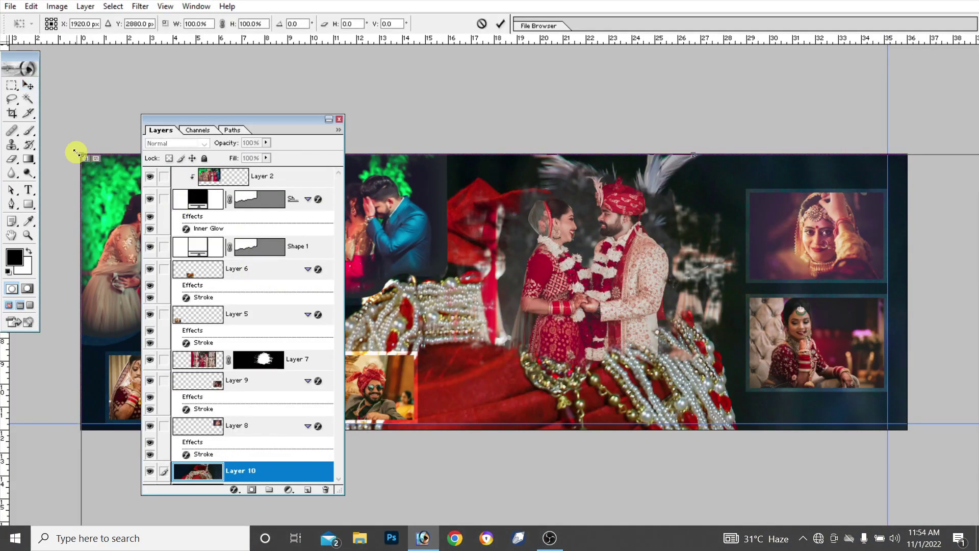
mouse_move(82, 156)
mouse_down()
mouse_move(445, 282)
mouse_move(225, 83)
mouse_move(333, 277)
mouse_move(464, 338)
mouse_move(780, 158)
mouse_move(780, 146)
mouse_up()
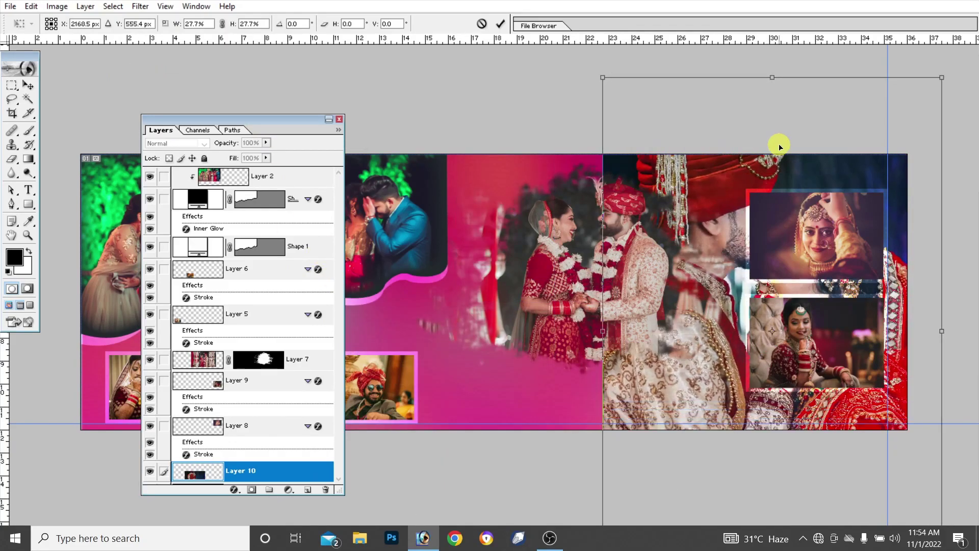
drag(603, 77, 651, 146)
mouse_move(678, 281)
mouse_down()
mouse_move(647, 191)
mouse_move(790, 239)
mouse_up()
double_click(790, 239)
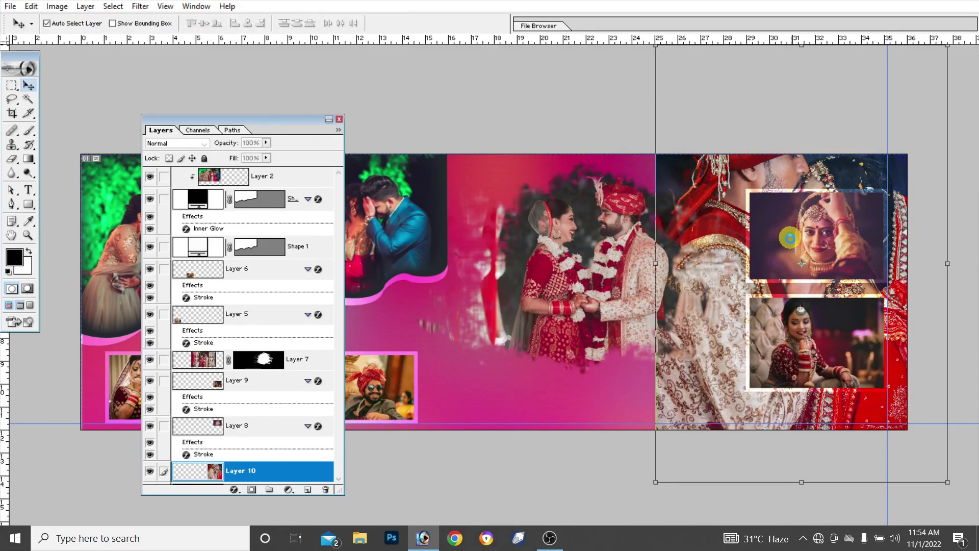
Link Layer 8 and Layer 9 and shift both portraits slightly left and down
click(798, 246)
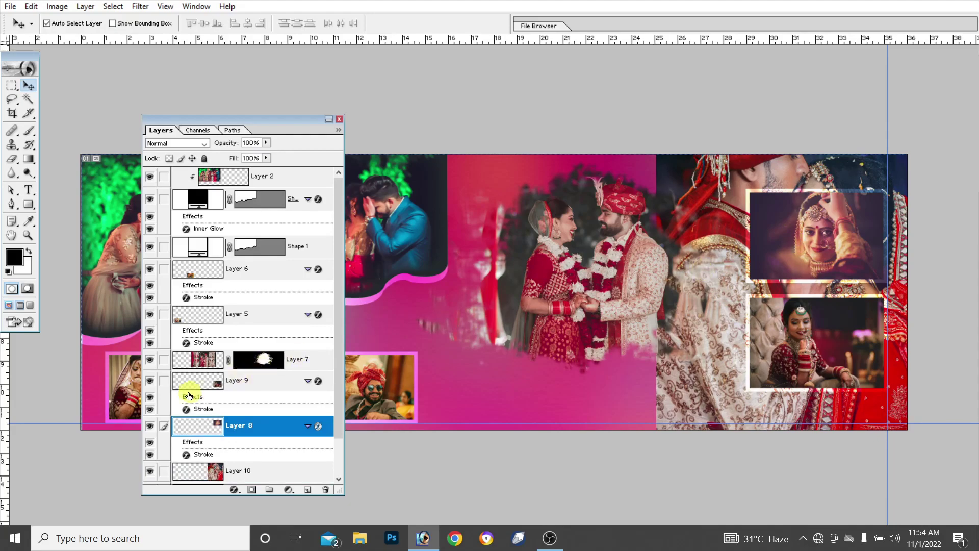
click(163, 383)
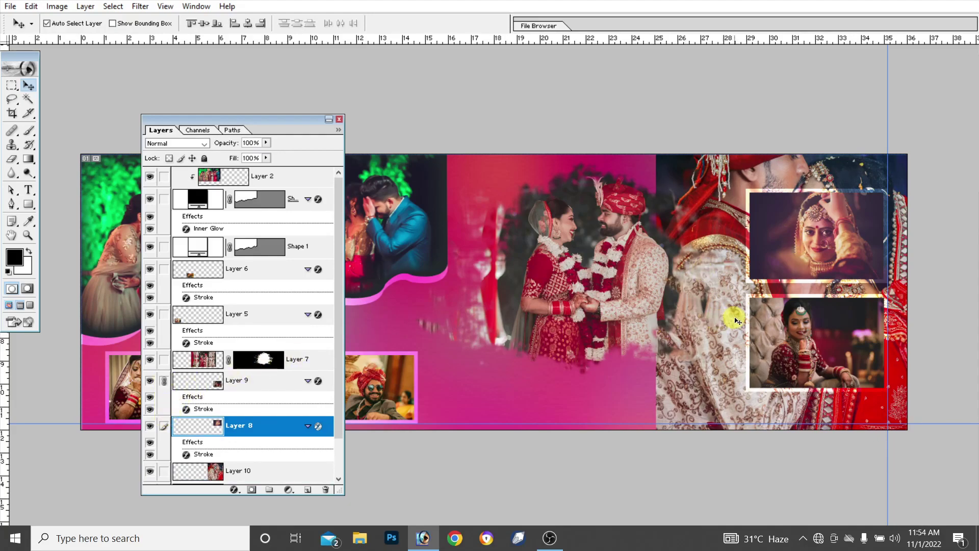
drag(803, 325, 786, 332)
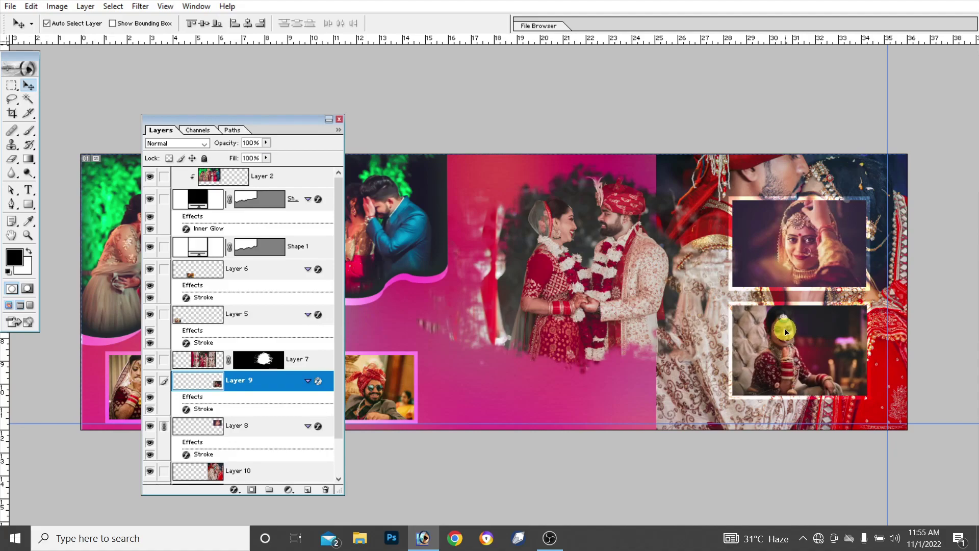
drag(786, 332, 788, 332)
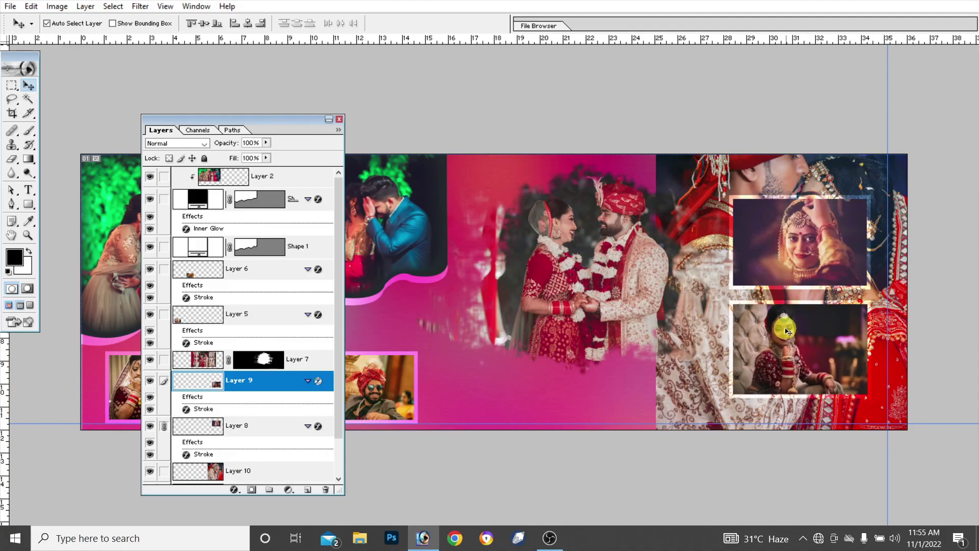
click(694, 334)
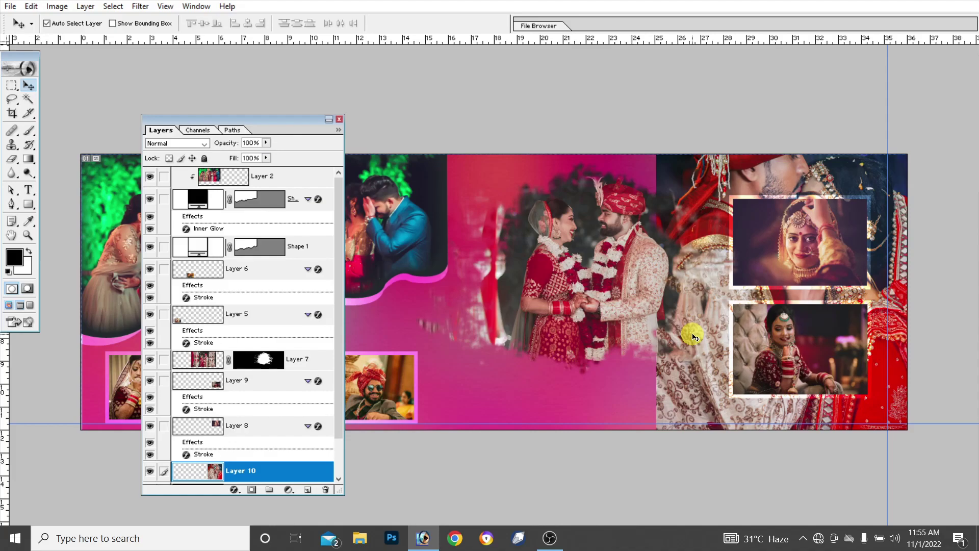
Set the large close-up layer's blend mode to Soft Light
click(205, 148)
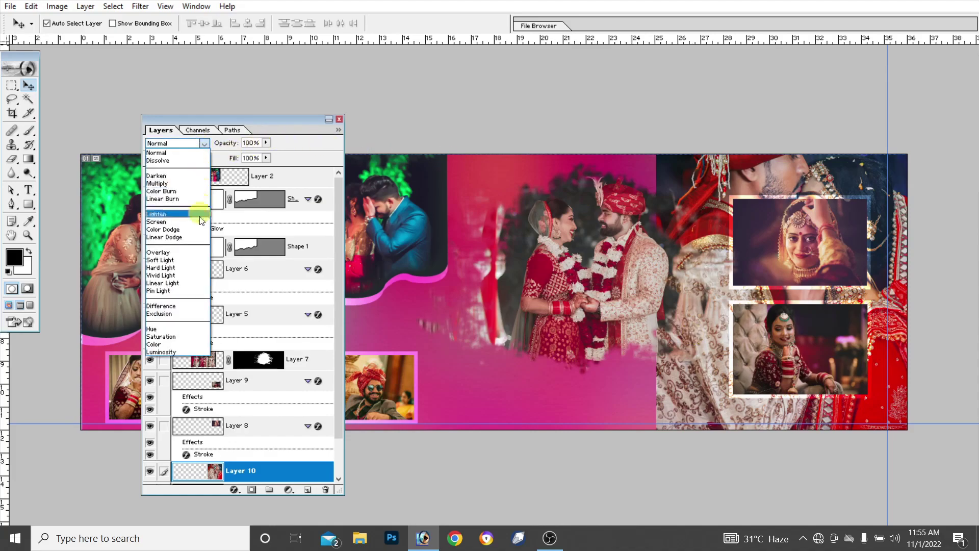
click(182, 253)
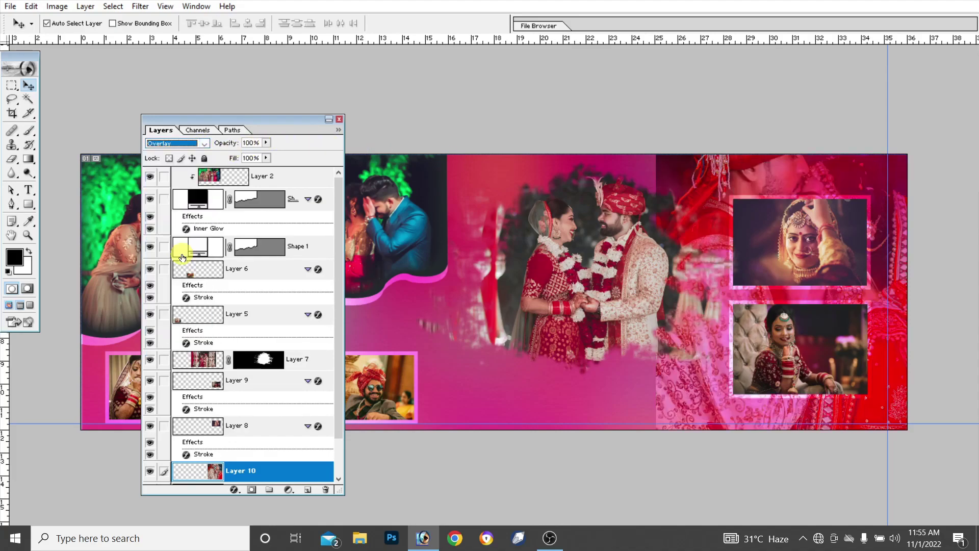
click(206, 147)
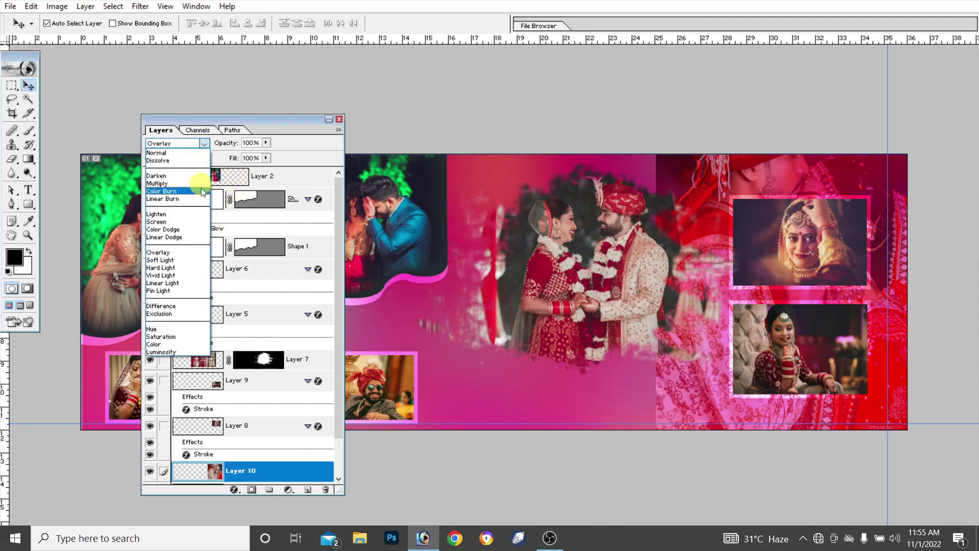
click(172, 260)
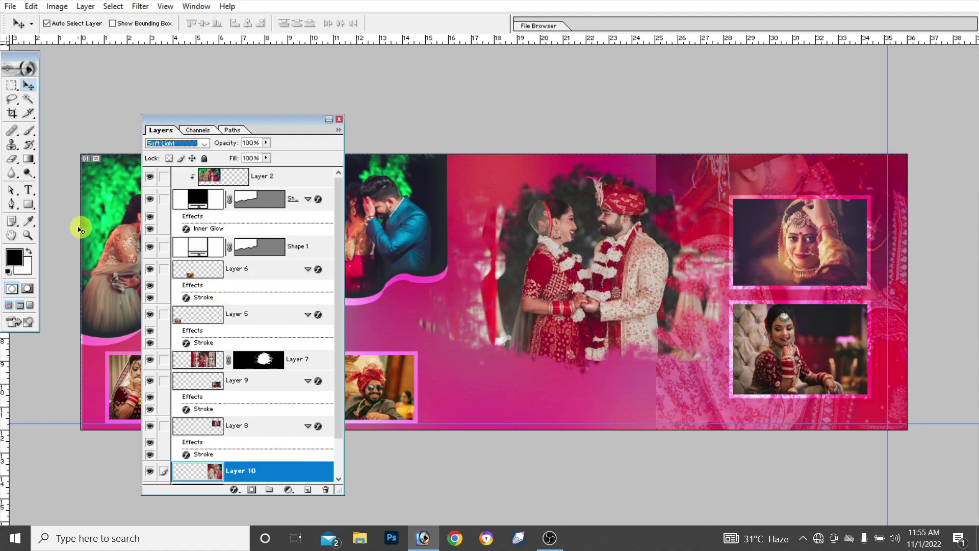
Erase parts of the large close-up and lower its opacity to 53%
click(12, 158)
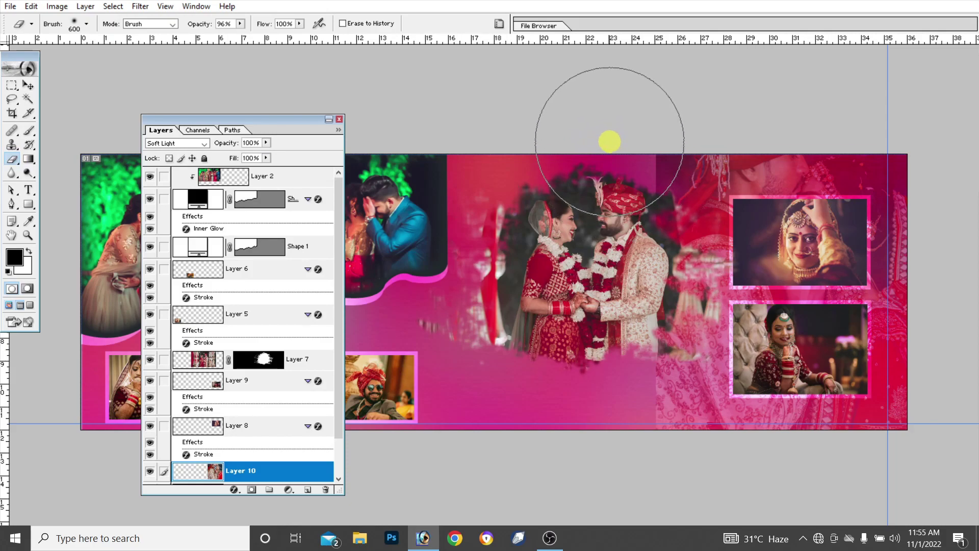
drag(587, 250, 590, 426)
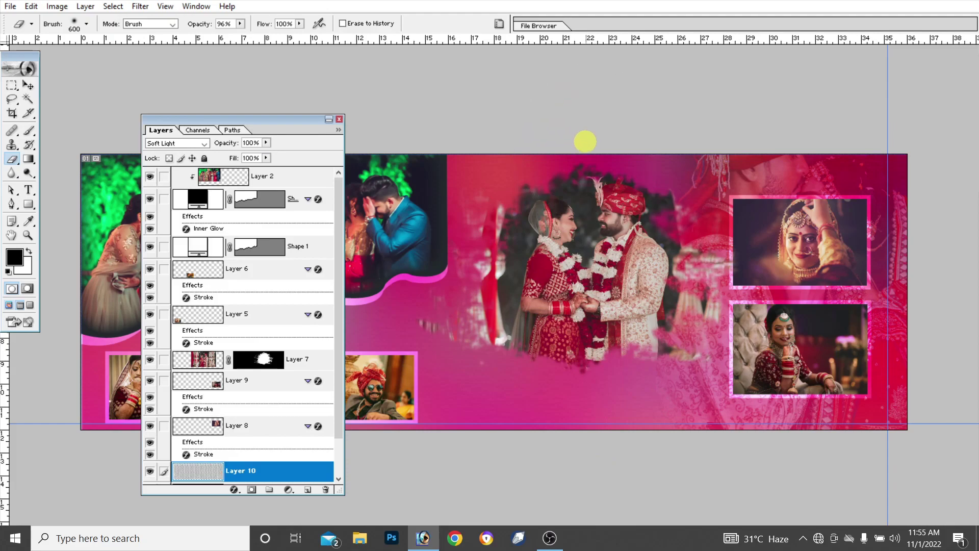
drag(584, 148, 586, 313)
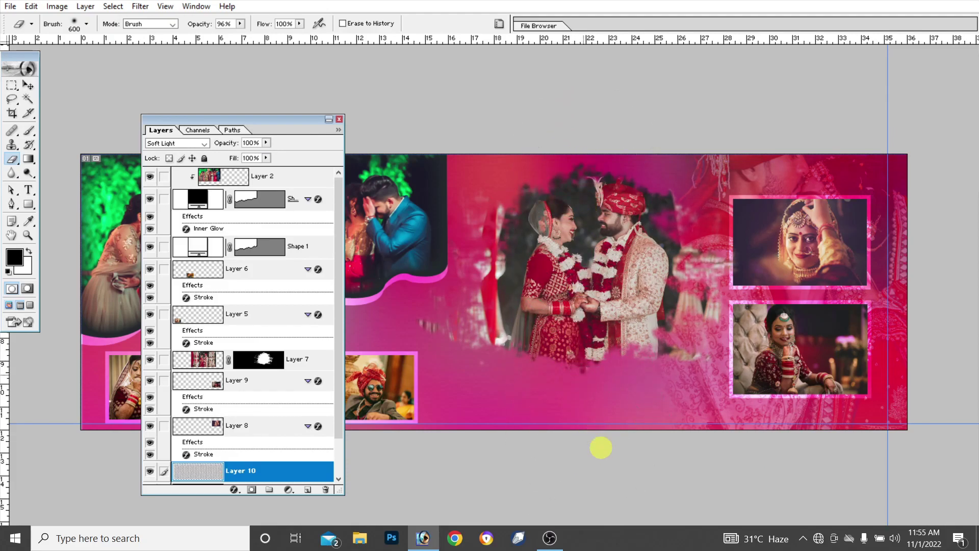
drag(590, 171, 589, 495)
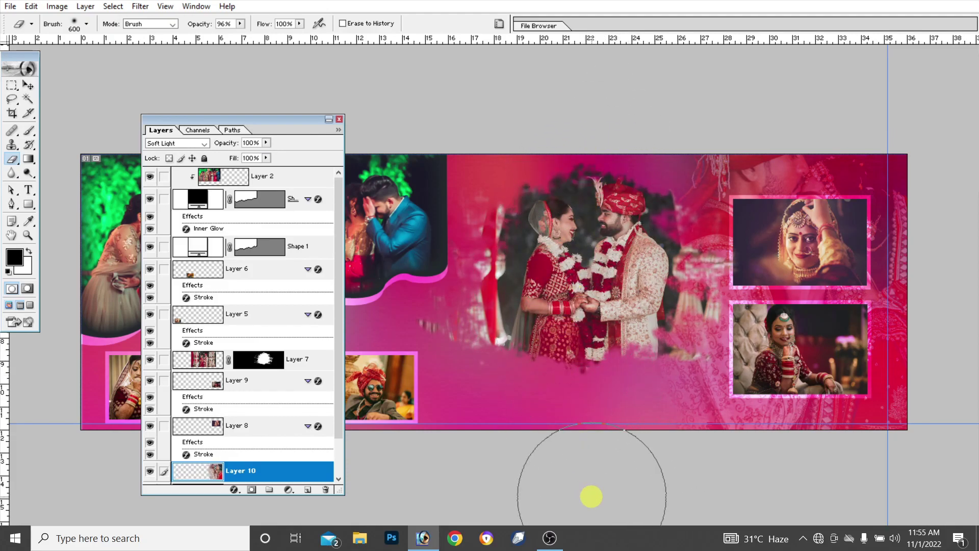
click(265, 144)
drag(267, 153, 240, 156)
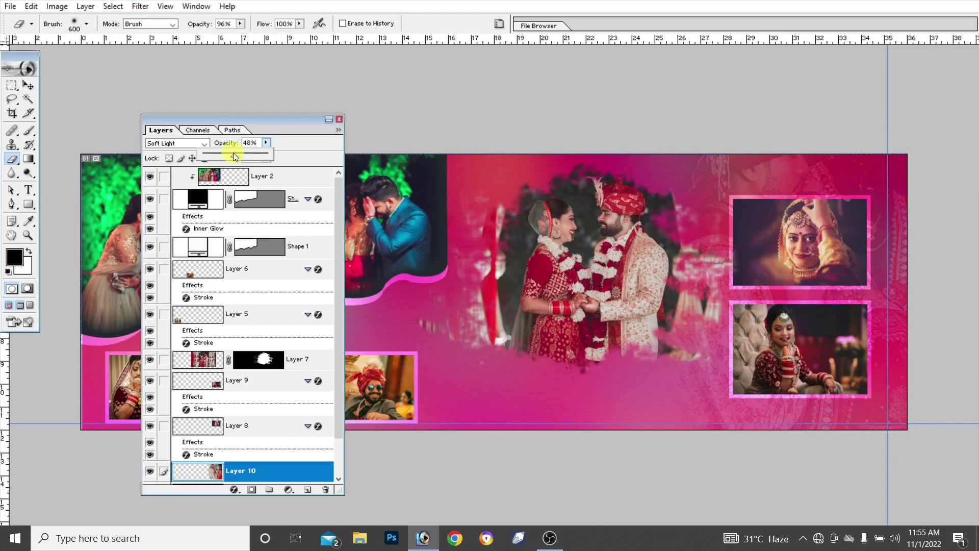
drag(234, 155, 237, 155)
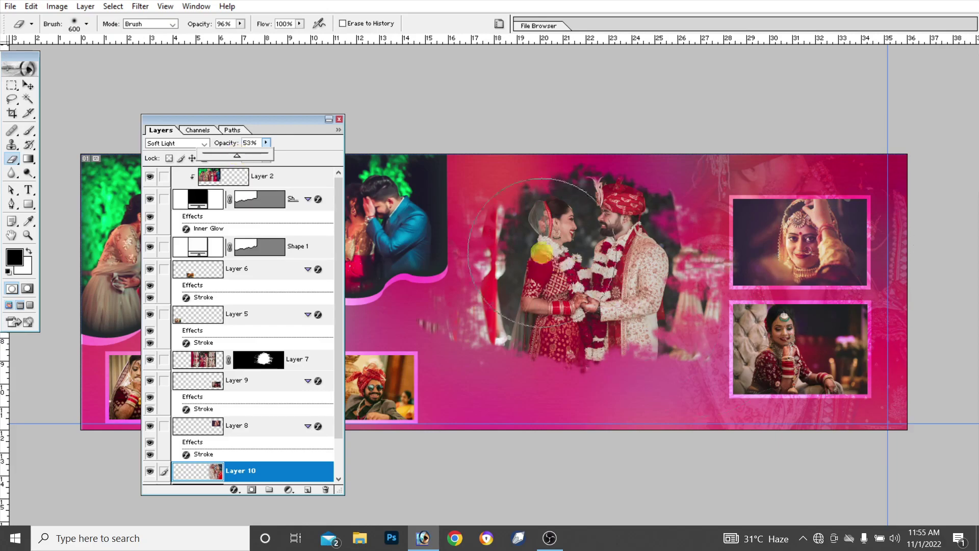
click(282, 122)
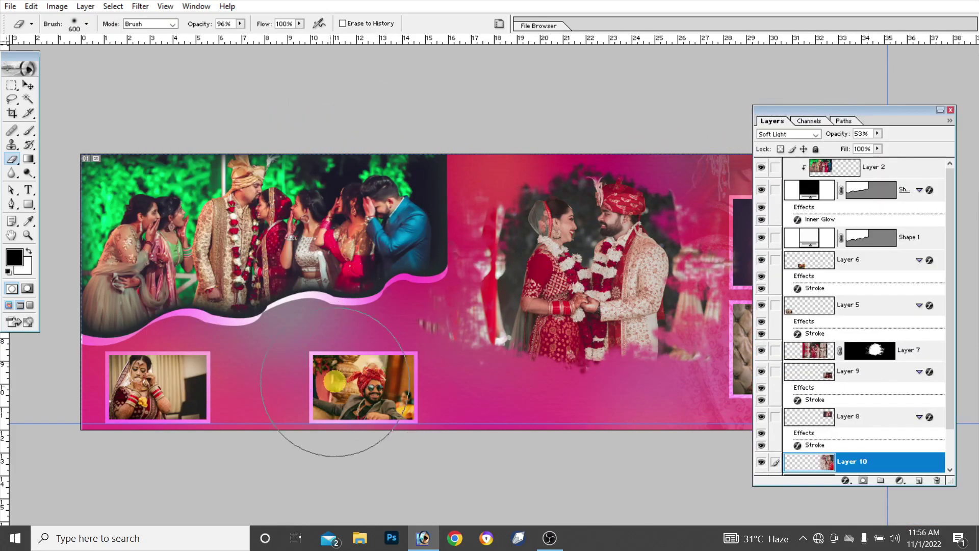
Open the clasped-hands photo and select the whole image
click(9, 8)
click(27, 32)
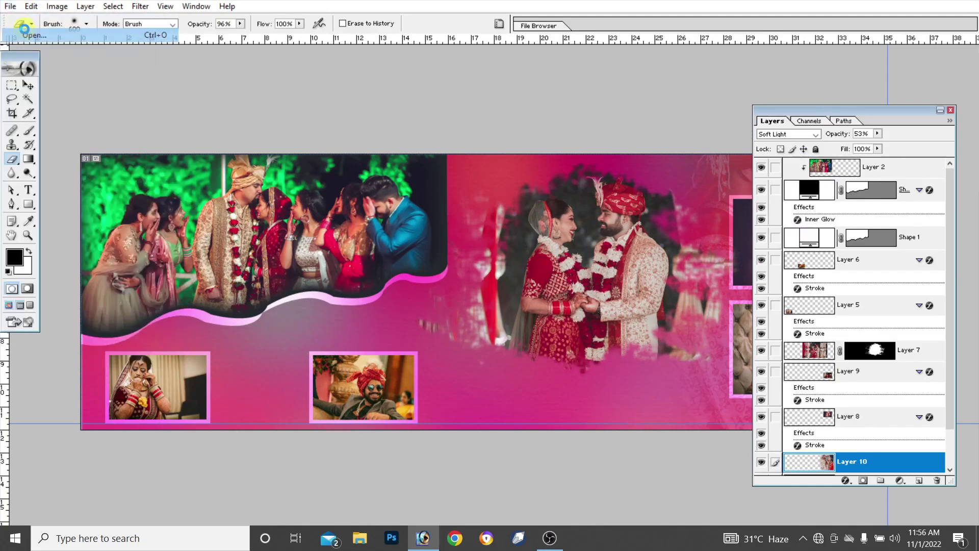
click(602, 242)
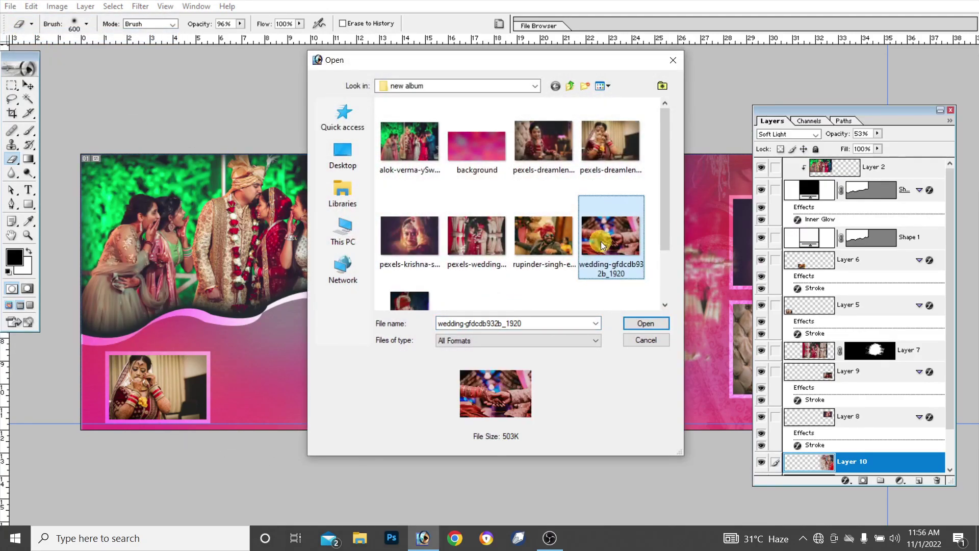
click(646, 323)
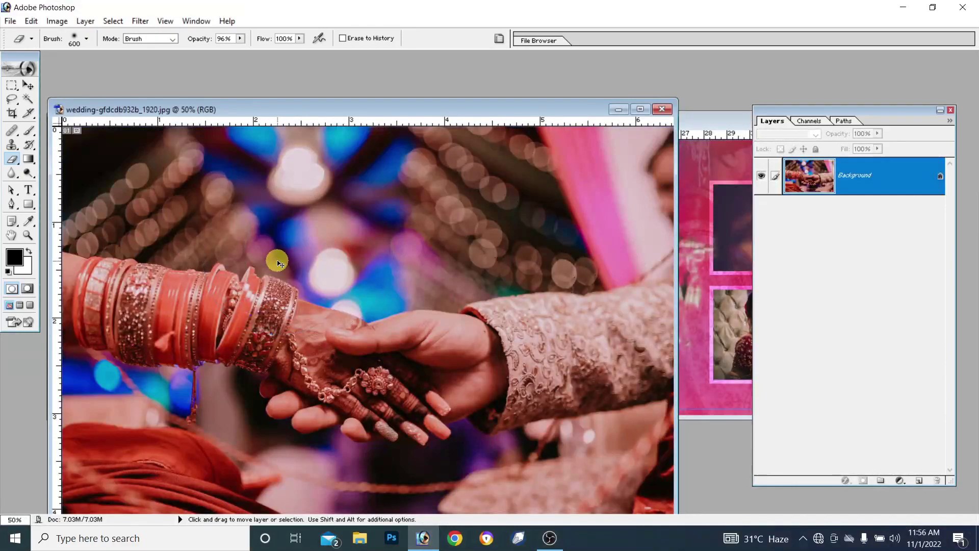
key(ctrl+a)
drag(276, 263, 328, 339)
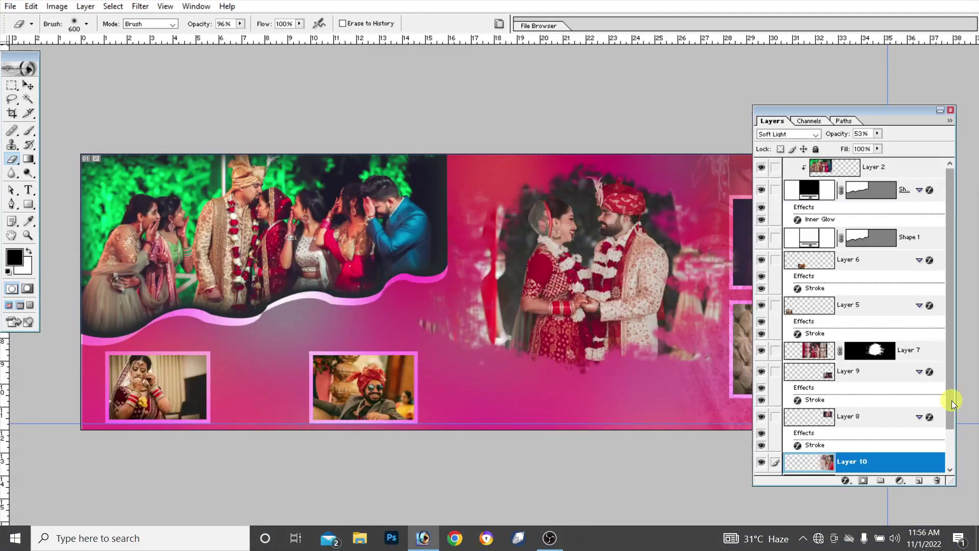
drag(952, 400, 947, 448)
Paste the hands photo above the pink background and scale it into the lower-left strip
click(878, 445)
key(v)
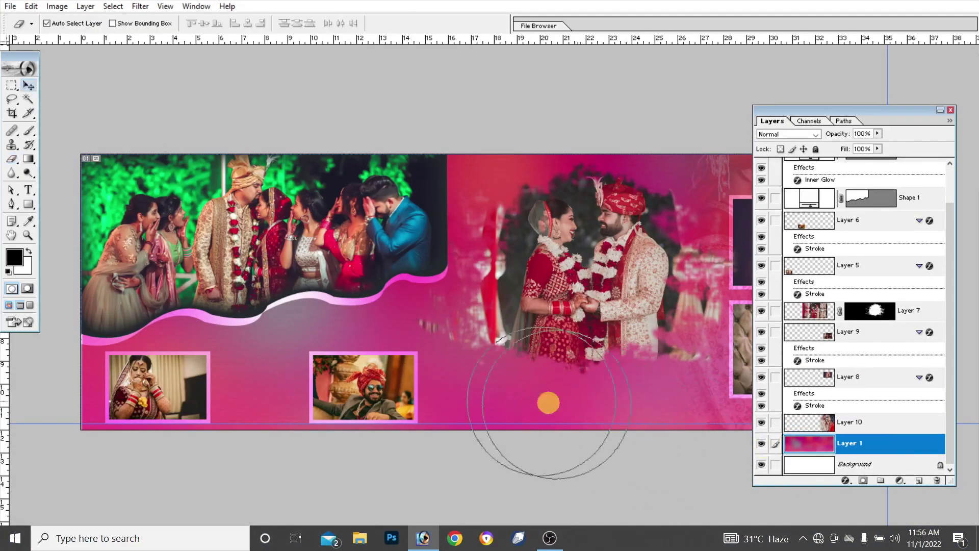
key(ctrl+v)
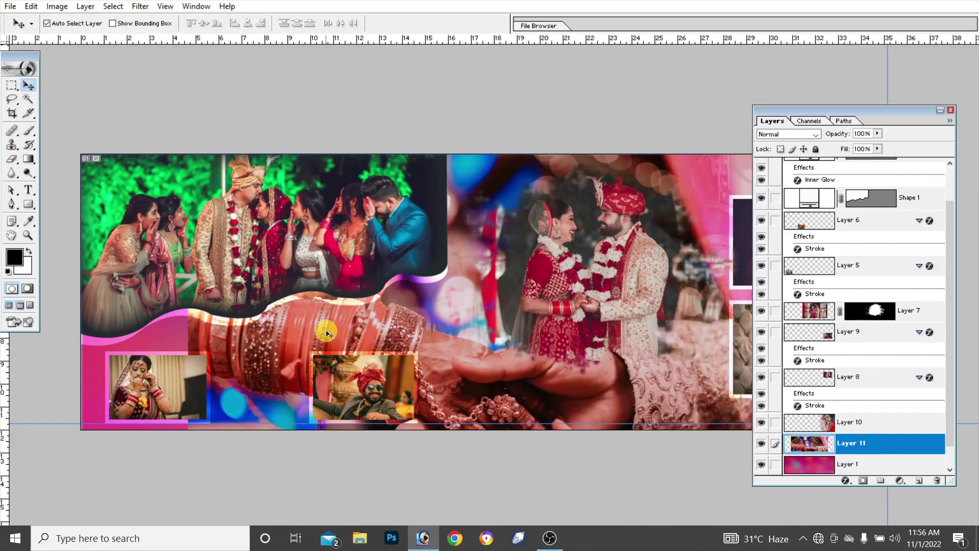
key(ctrl+t)
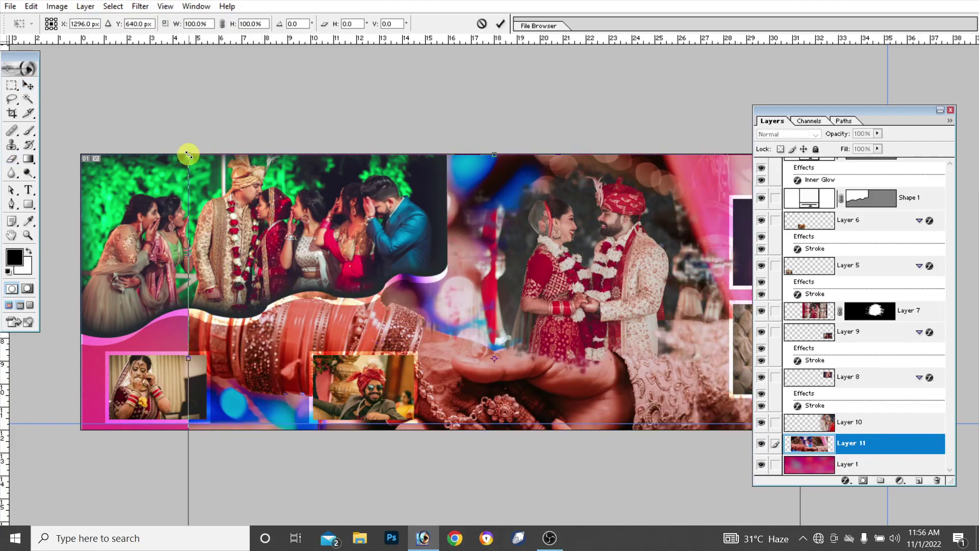
drag(188, 155, 565, 469)
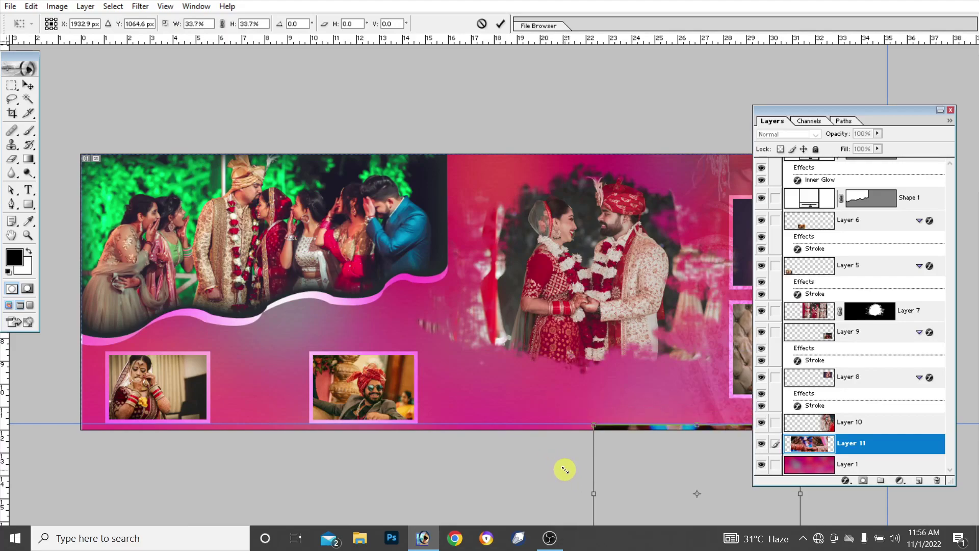
drag(643, 503, 125, 371)
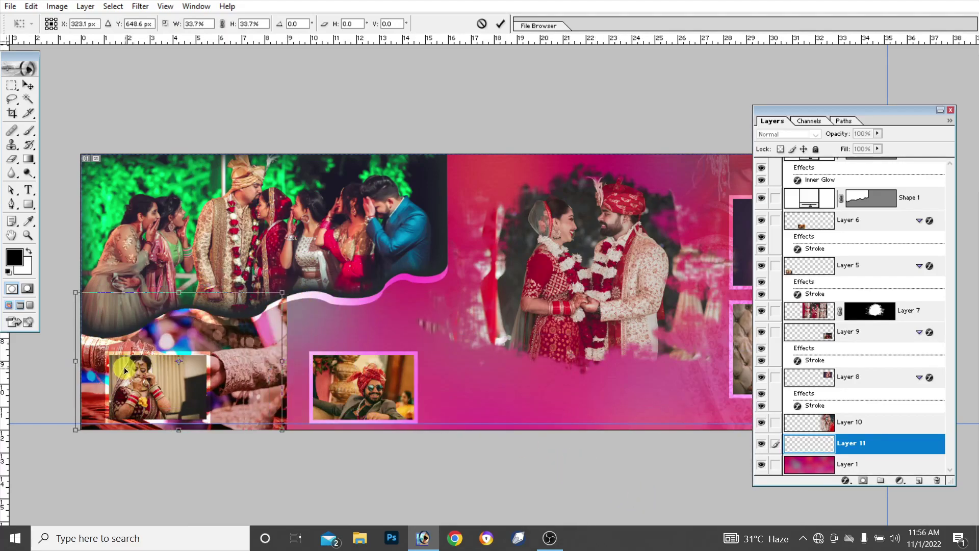
drag(282, 430, 414, 501)
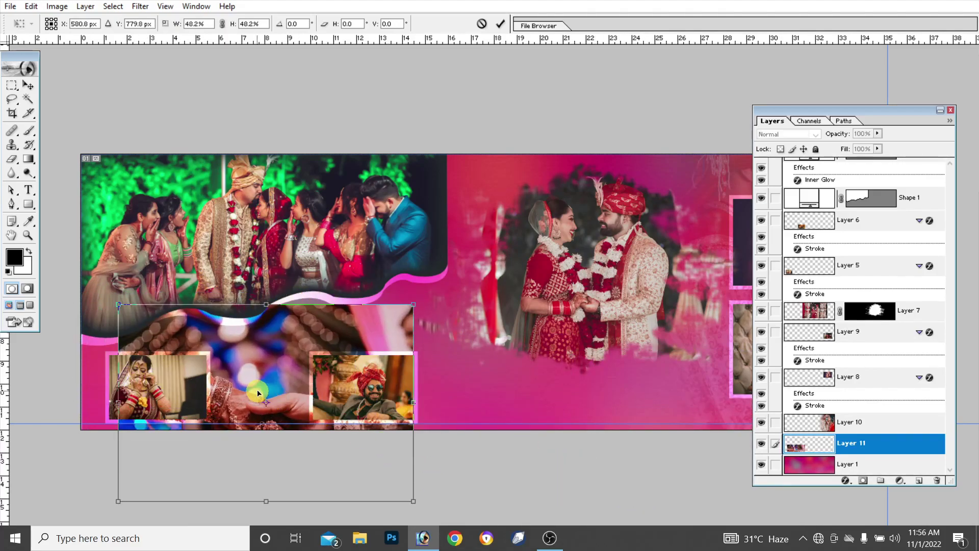
drag(258, 392, 265, 357)
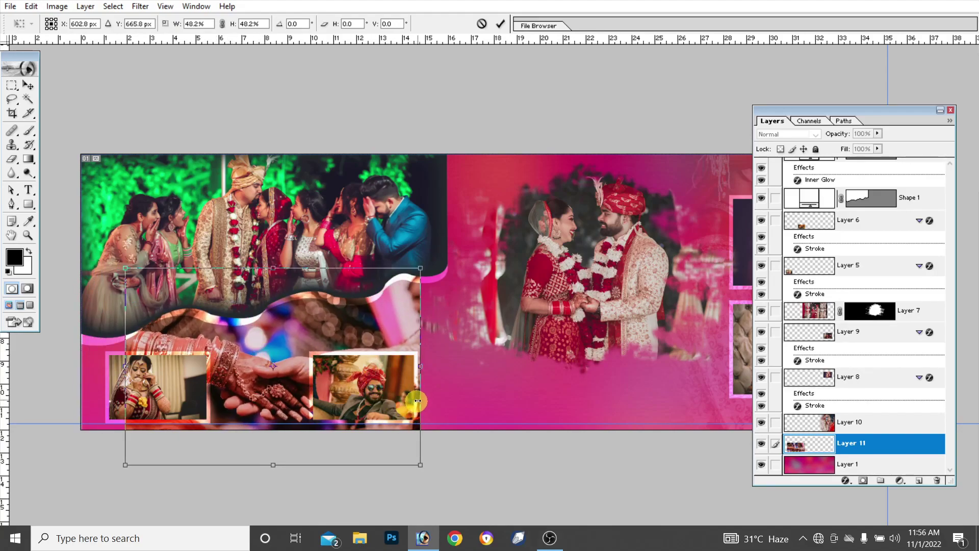
drag(361, 344, 290, 336)
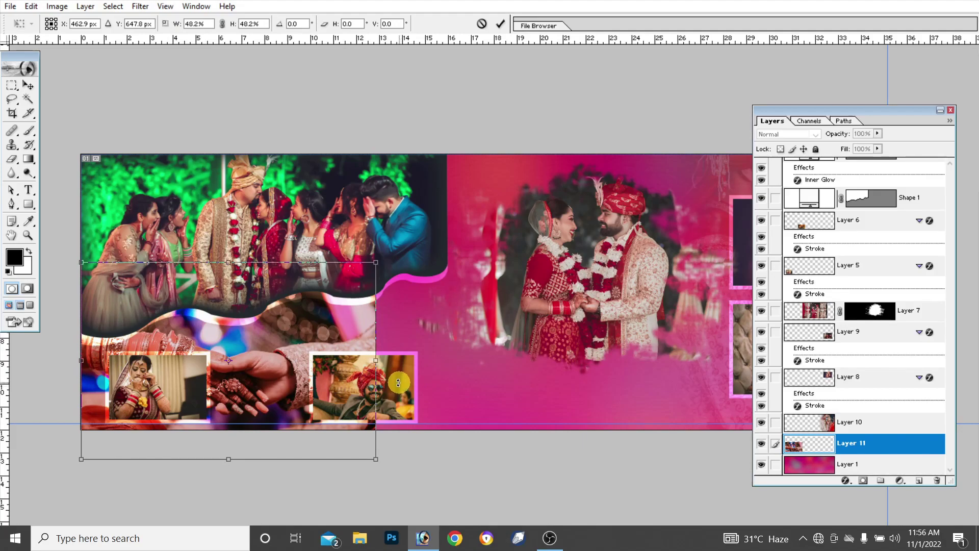
key(Return)
Shift the turban-man frame and the hands photo slightly to the right
click(399, 384)
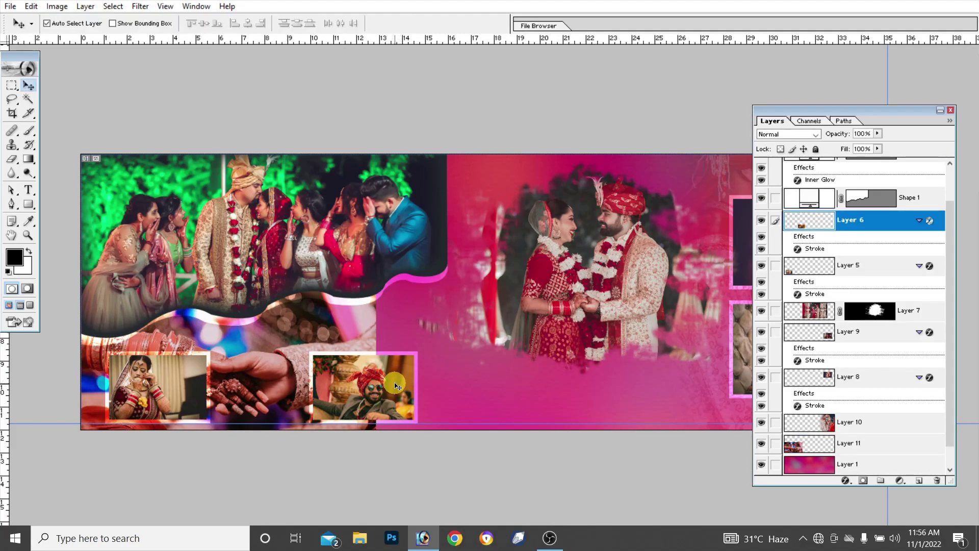
drag(397, 385, 431, 385)
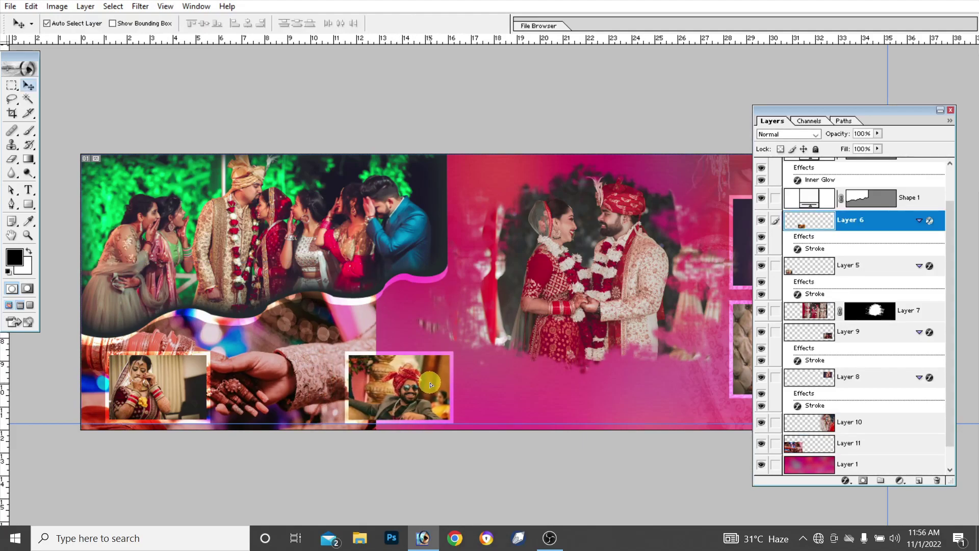
drag(432, 385, 363, 391)
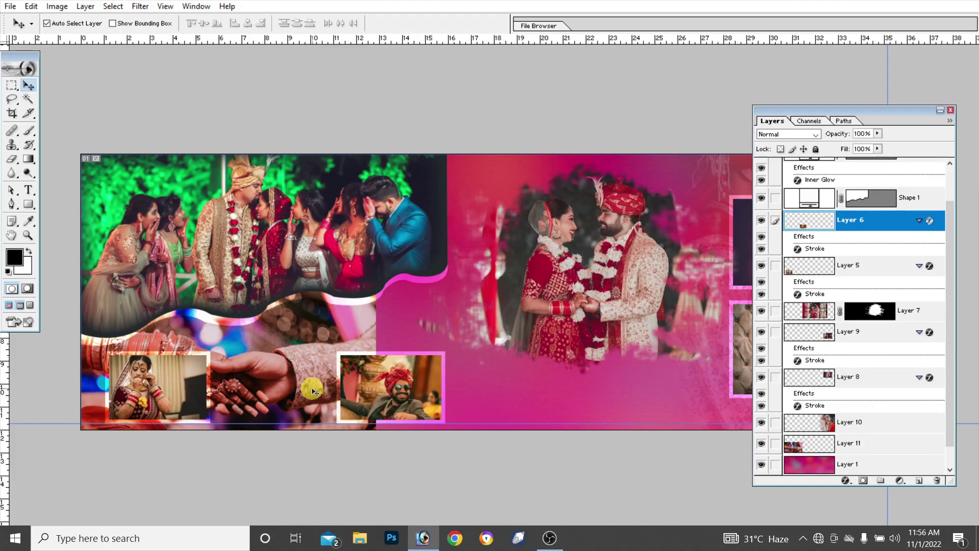
drag(298, 385, 340, 381)
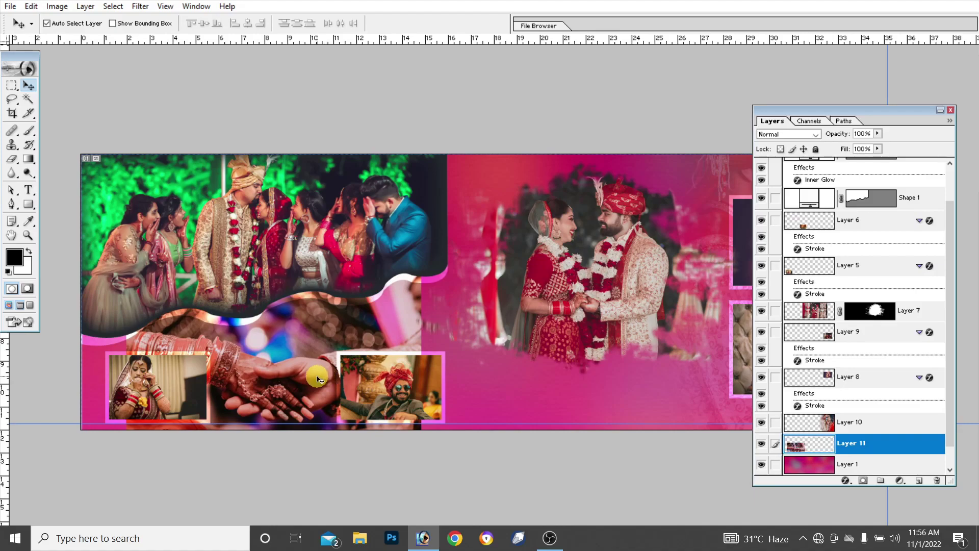
key(b)
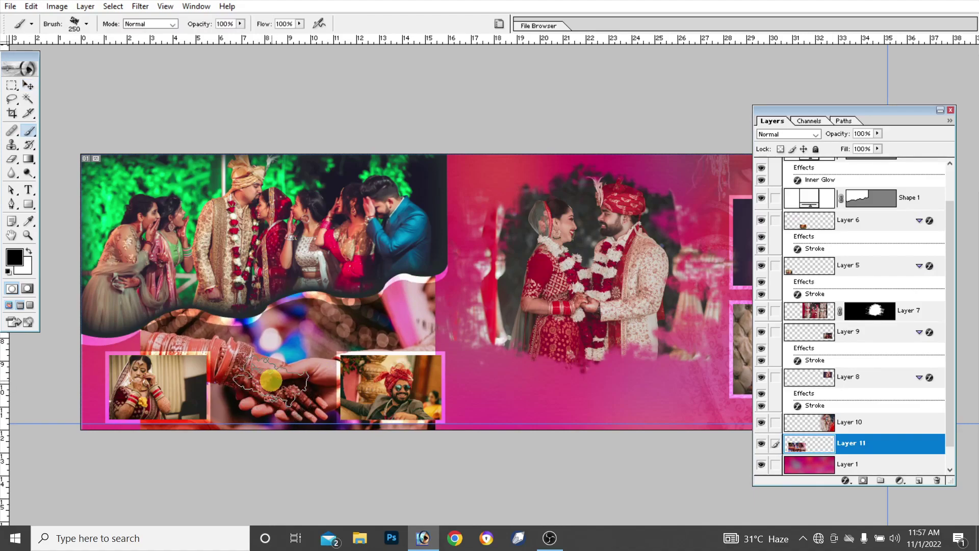
Erase the hands photo's hard edges and set Layer 11 to Soft Light blending
click(9, 161)
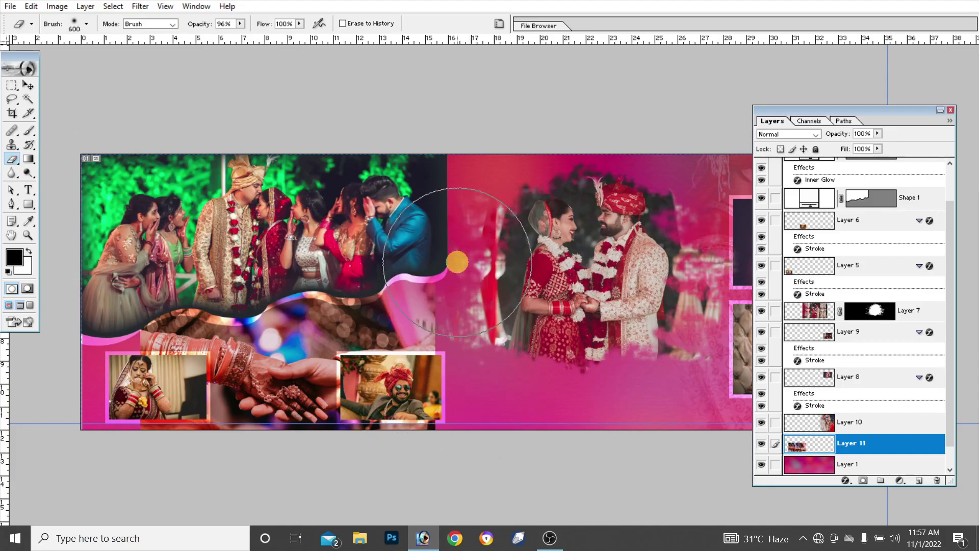
drag(457, 262, 505, 356)
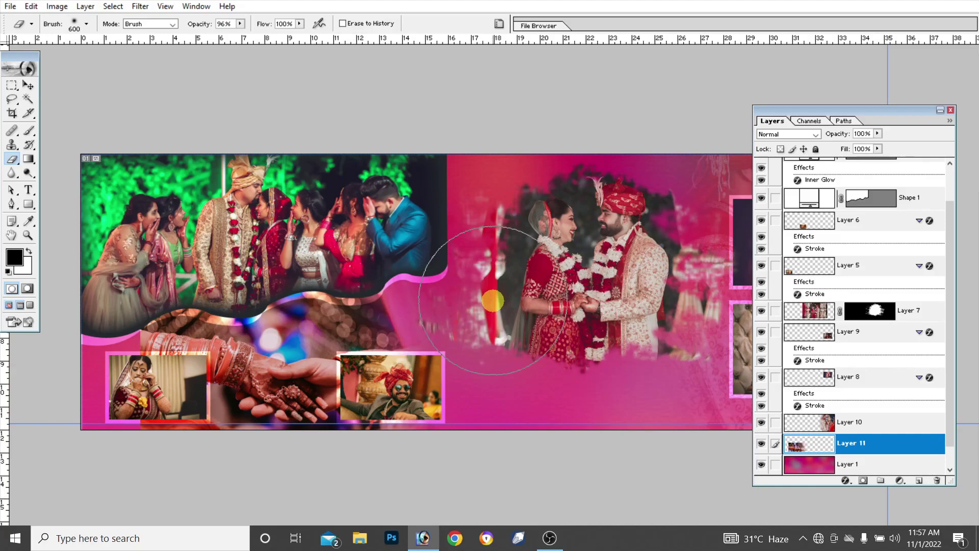
key(bracketleft)
key(bracketleft)
key(bracketleft)
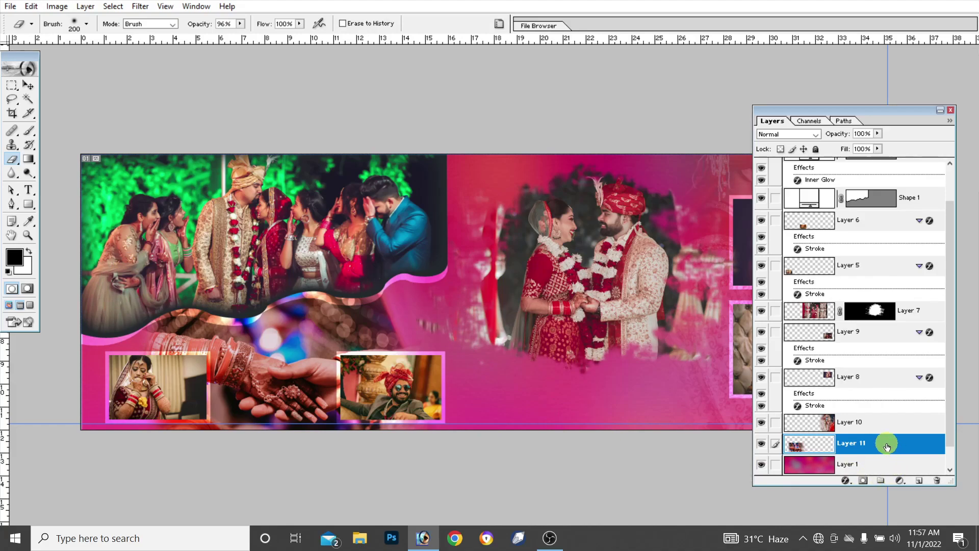
click(816, 134)
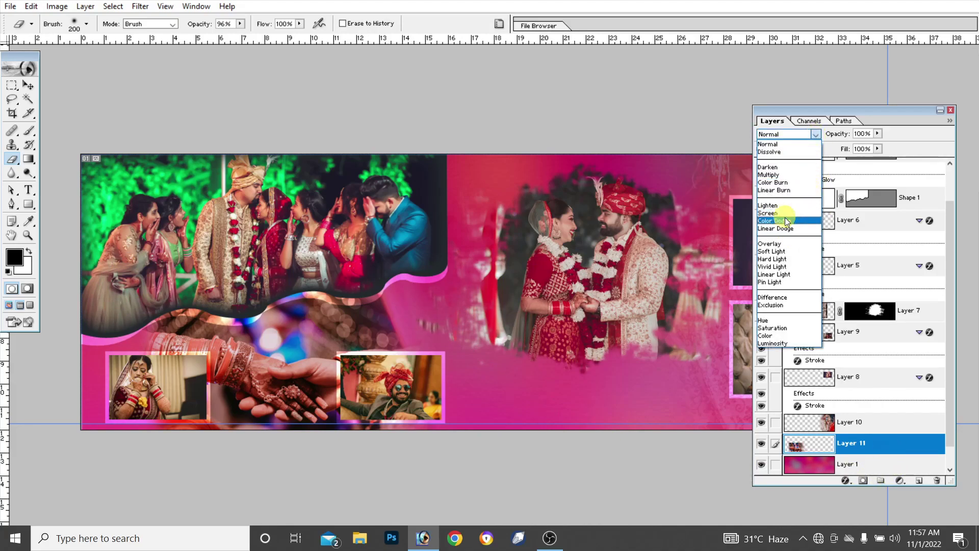
click(788, 250)
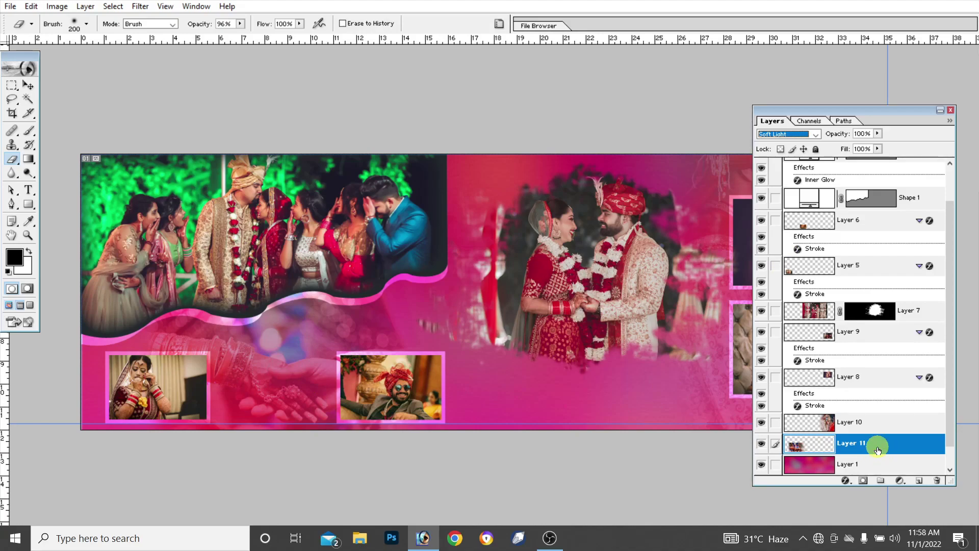
Duplicate the hands layer, set the copy to Normal, and erase it along the wave edge
key(ctrl+j)
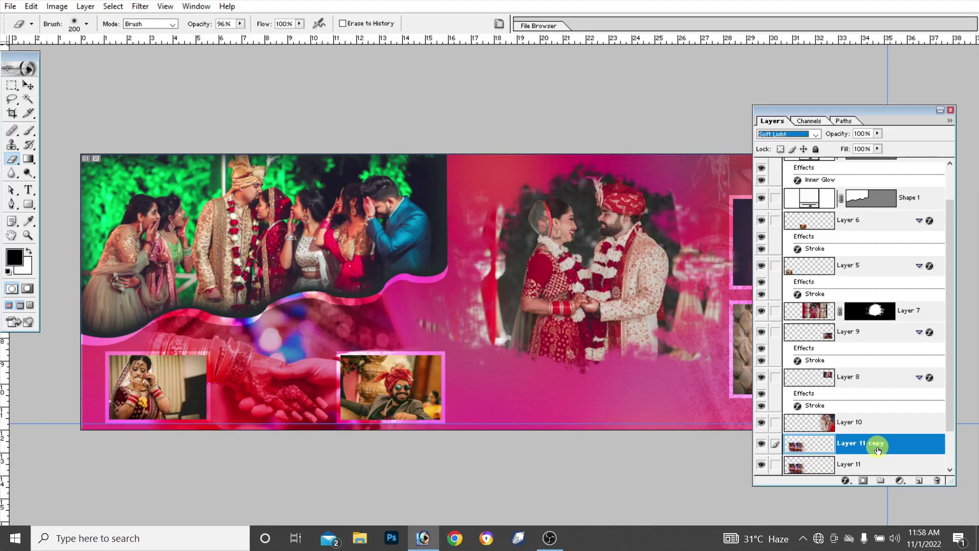
click(814, 134)
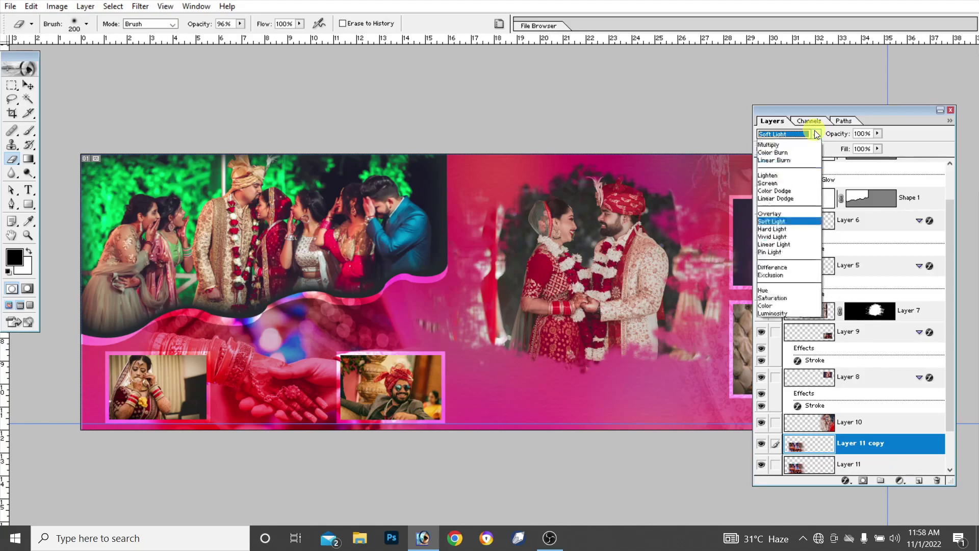
click(778, 143)
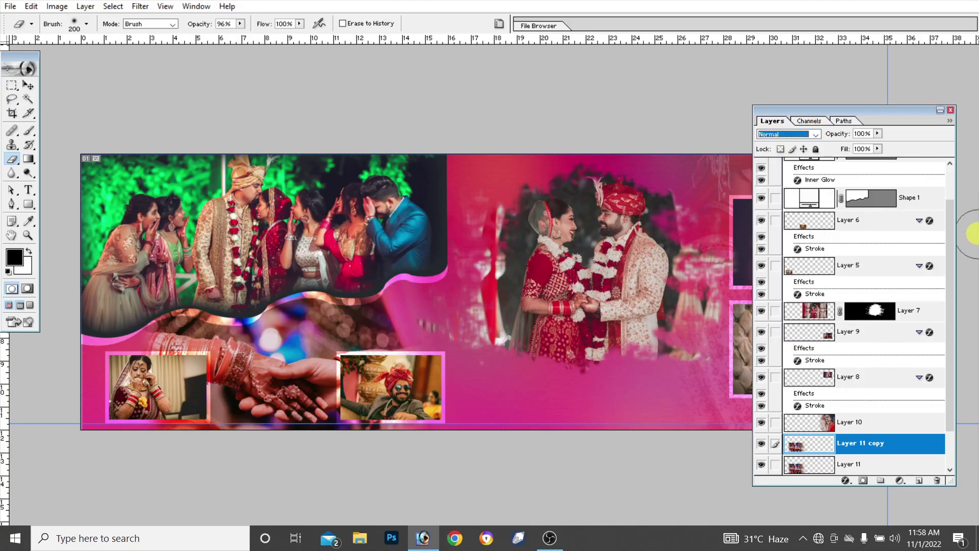
click(894, 445)
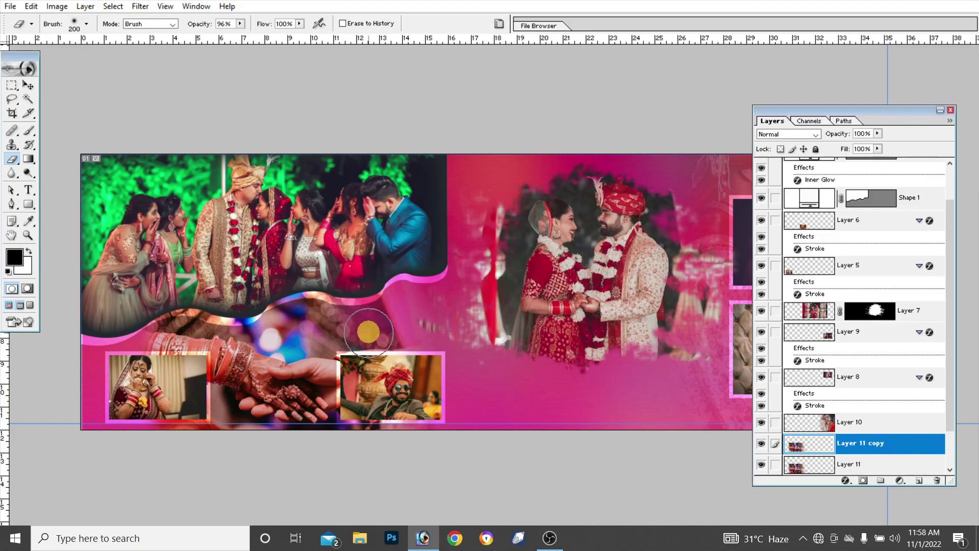
mouse_move(345, 317)
mouse_down()
mouse_move(177, 300)
mouse_move(332, 311)
mouse_move(245, 309)
mouse_move(286, 322)
mouse_move(257, 336)
mouse_move(217, 435)
mouse_up()
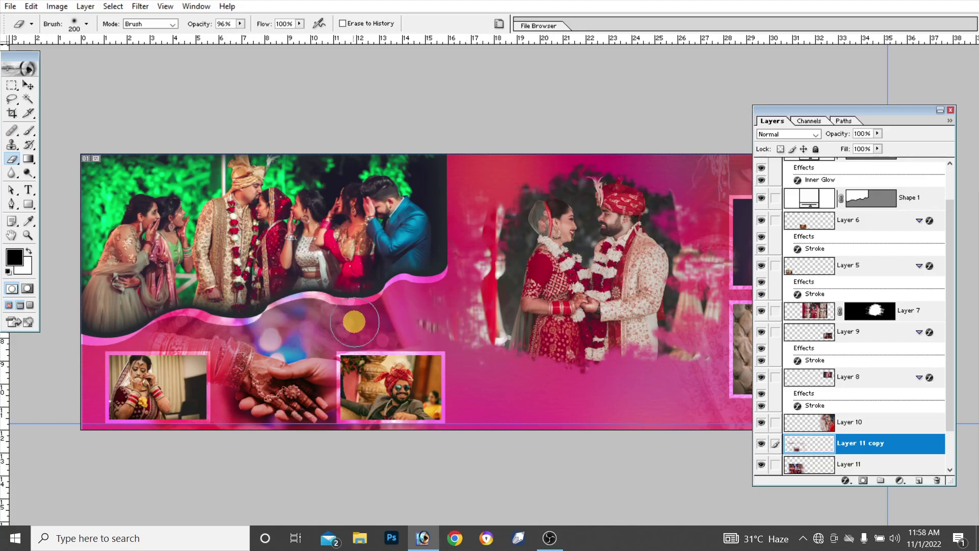
scroll(950, 417, down, 2)
click(871, 426)
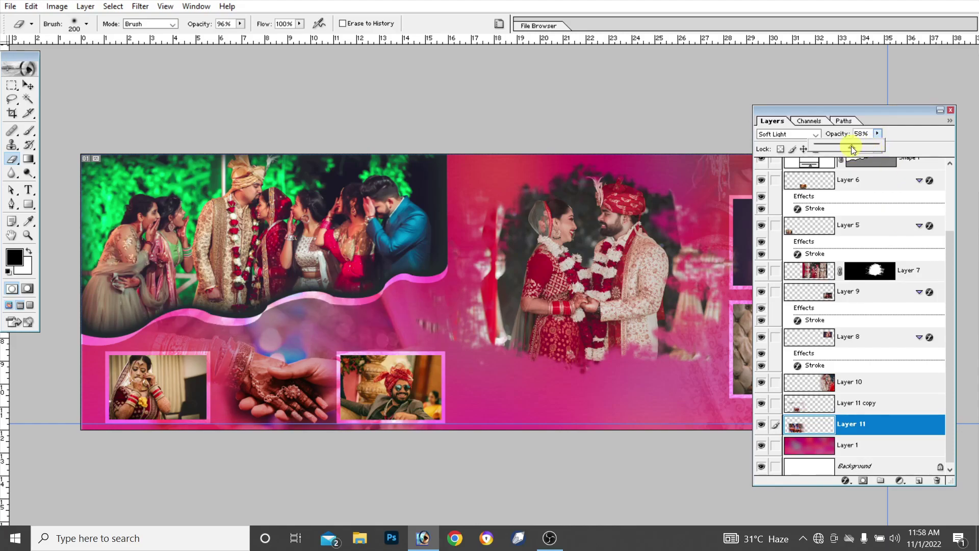
Set Layer 11's opacity to 53% and move the Layers panel aside
mouse_move(853, 149)
mouse_down()
mouse_move(841, 150)
mouse_move(849, 150)
mouse_up()
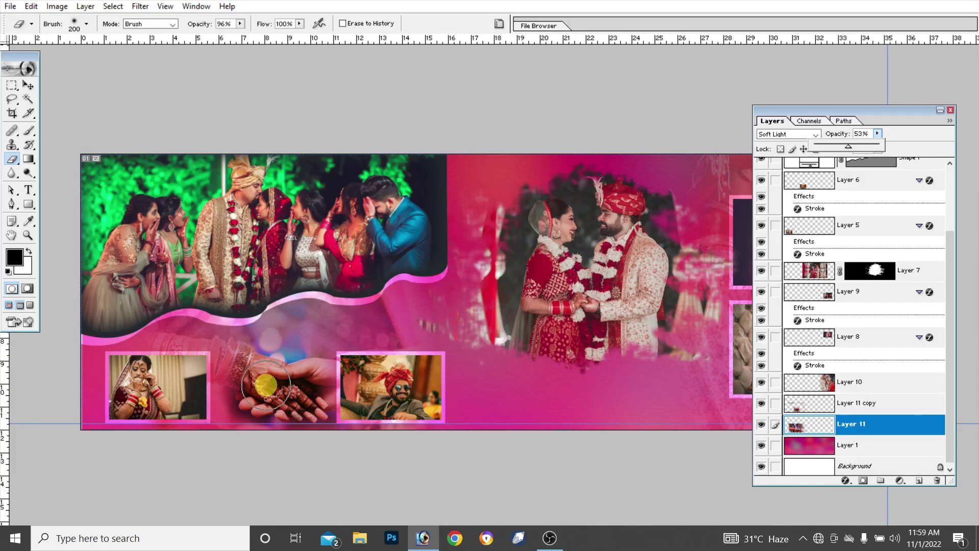
click(899, 112)
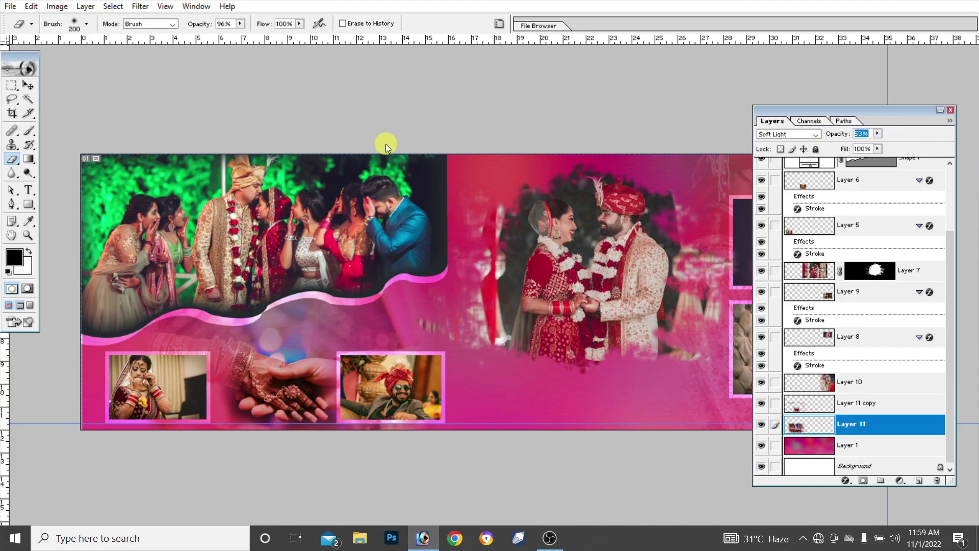
drag(386, 144, 386, 148)
drag(272, 146, 183, 145)
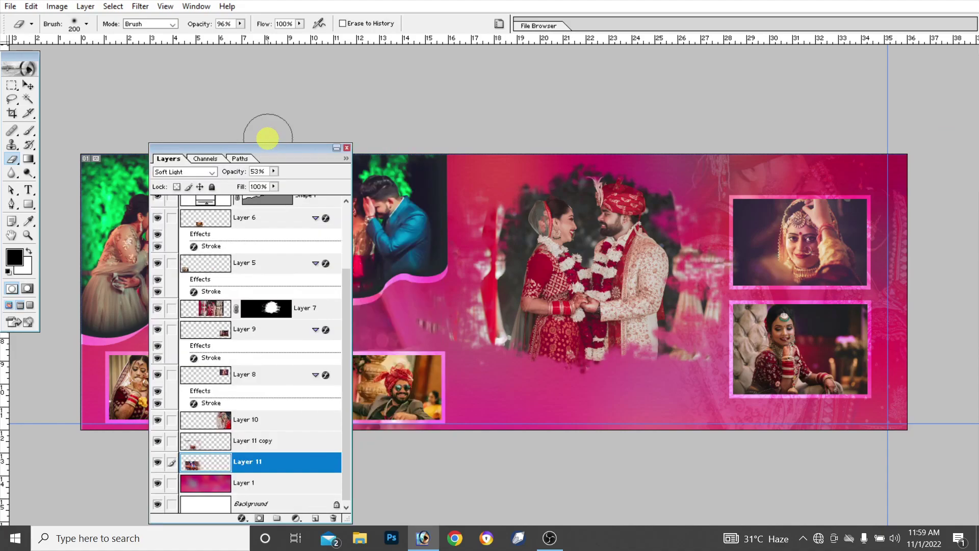
Bring DG (335).png into the album and shrink it to sit below the couple photo
click(10, 6)
click(34, 35)
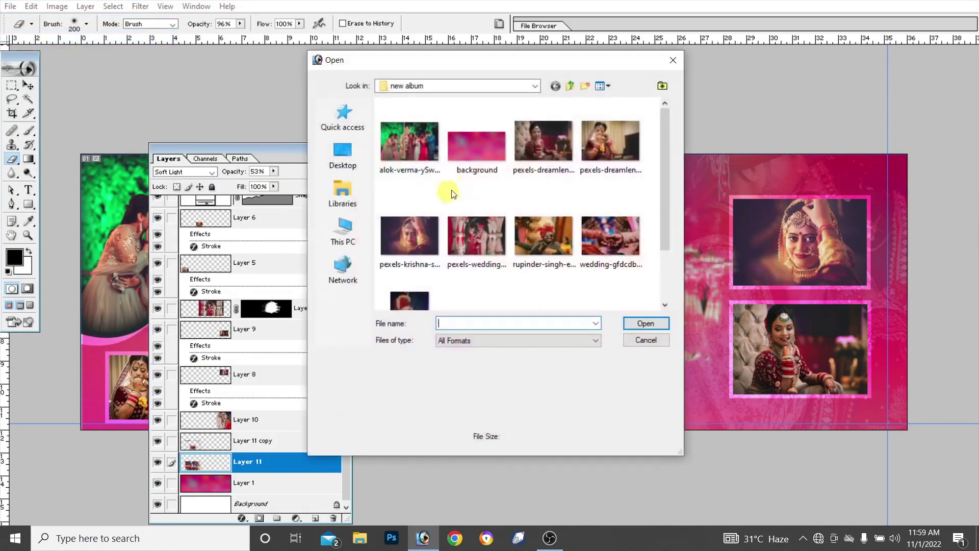
click(641, 324)
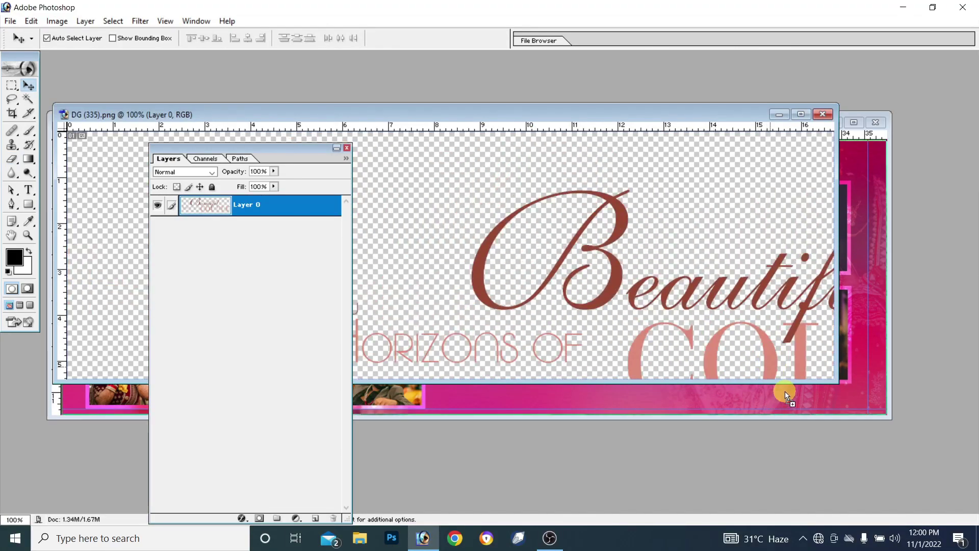
drag(788, 397, 510, 400)
key(f)
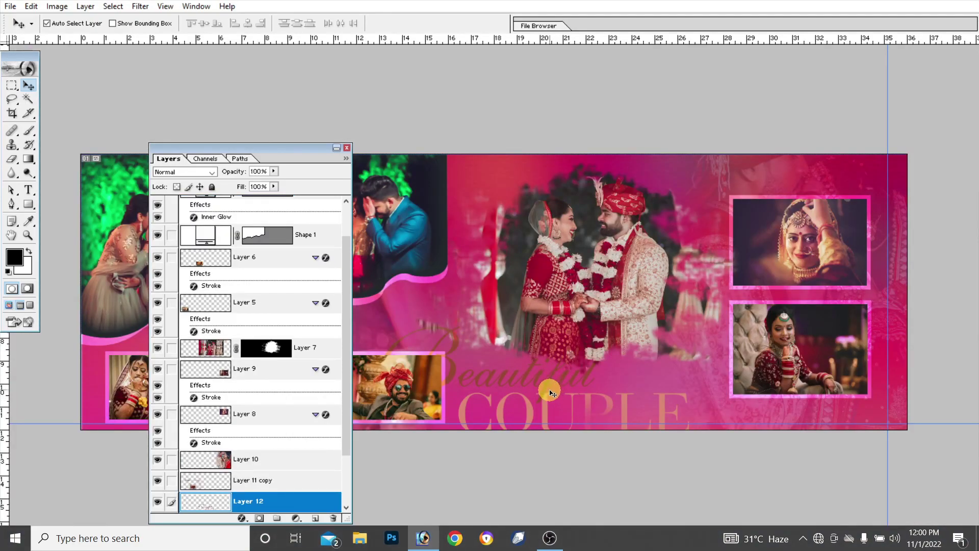
key(ctrl+t)
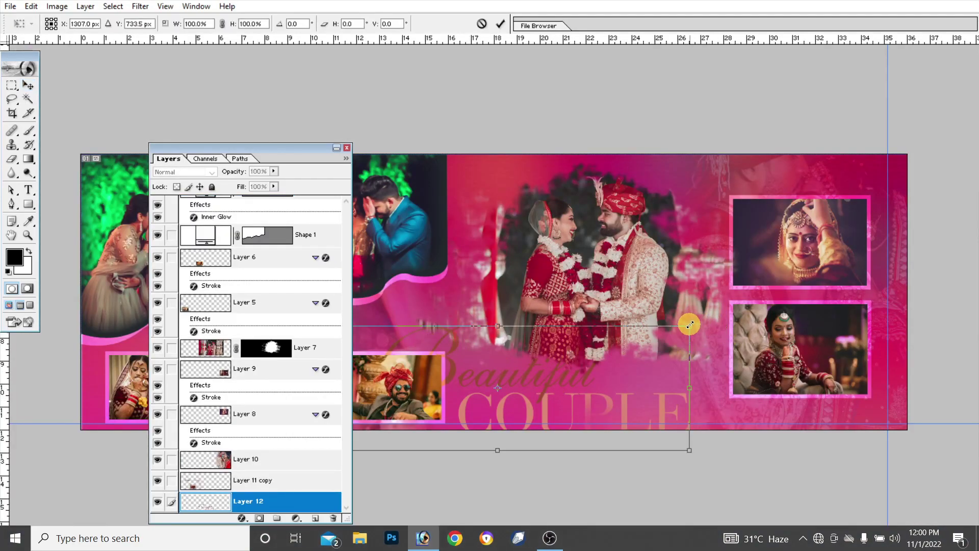
mouse_move(690, 325)
mouse_down()
mouse_move(563, 366)
mouse_move(698, 364)
mouse_move(601, 389)
mouse_move(612, 392)
mouse_move(617, 376)
mouse_move(627, 391)
mouse_up()
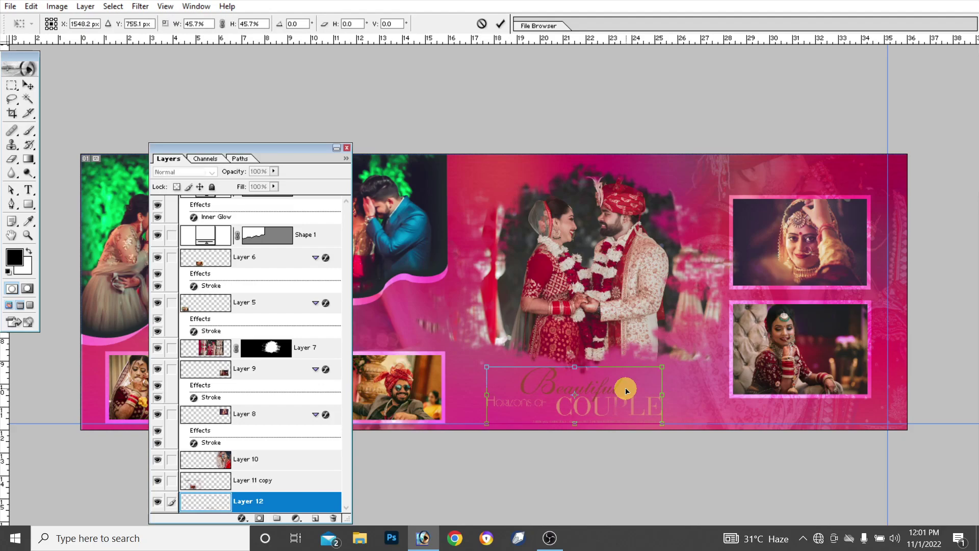
key(Return)
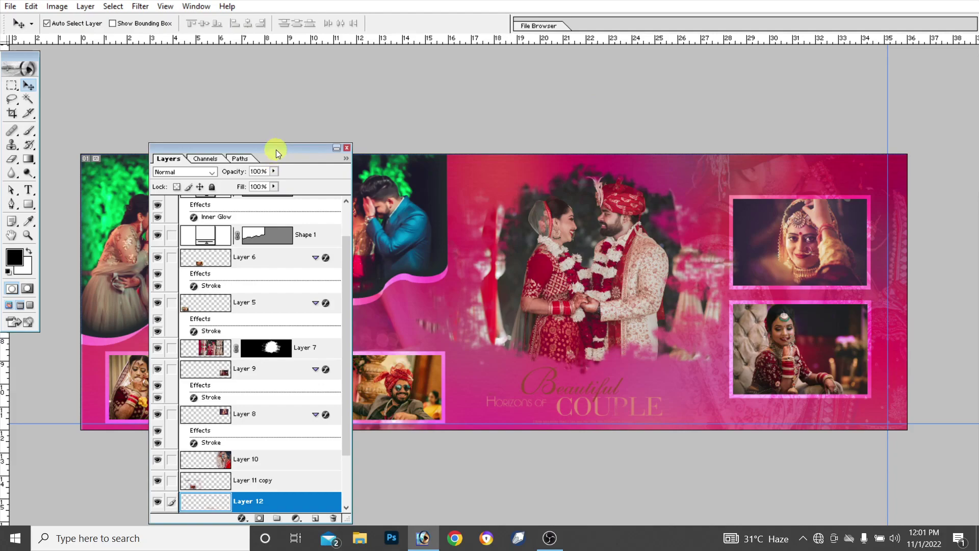
drag(896, 135, 886, 138)
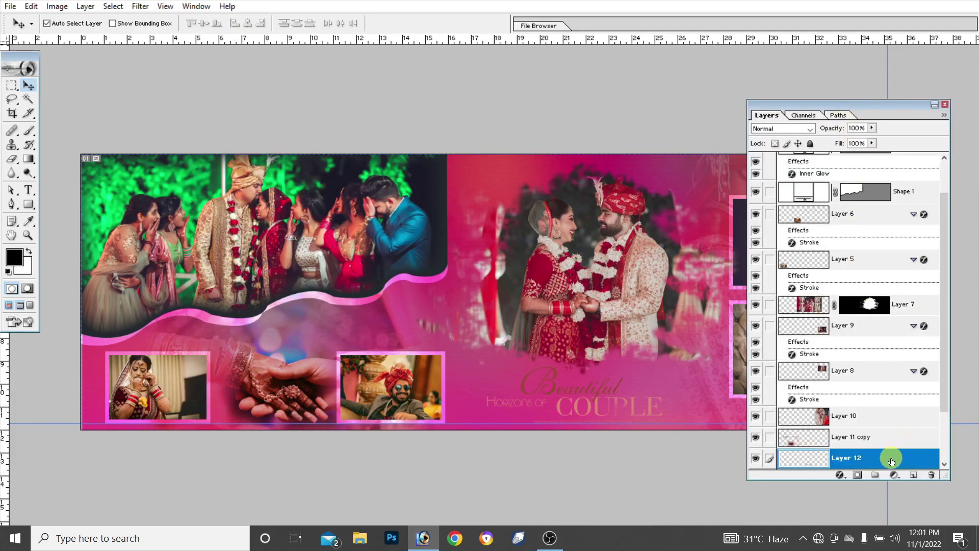
Give the title layer a white Color Overlay
double_click(890, 459)
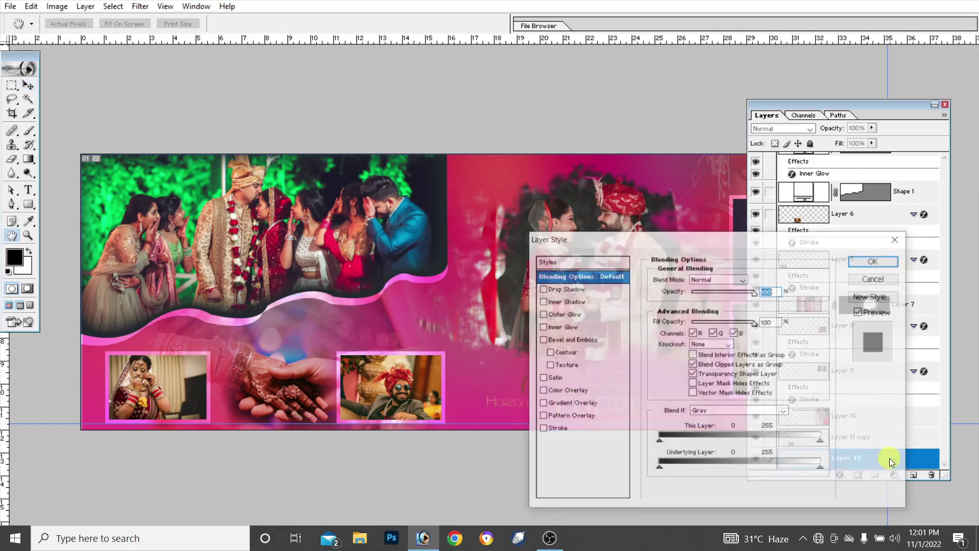
click(560, 392)
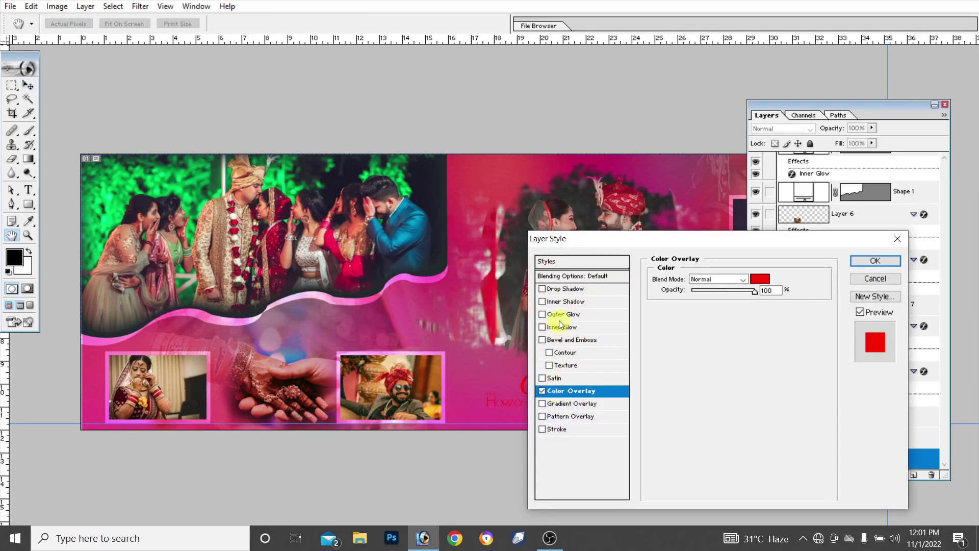
click(759, 278)
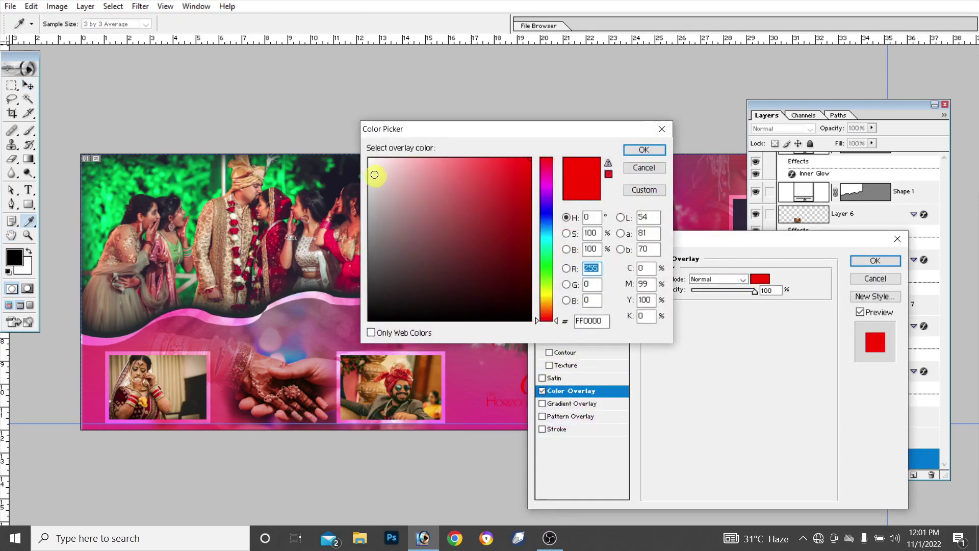
click(370, 155)
click(642, 150)
drag(745, 247, 305, 172)
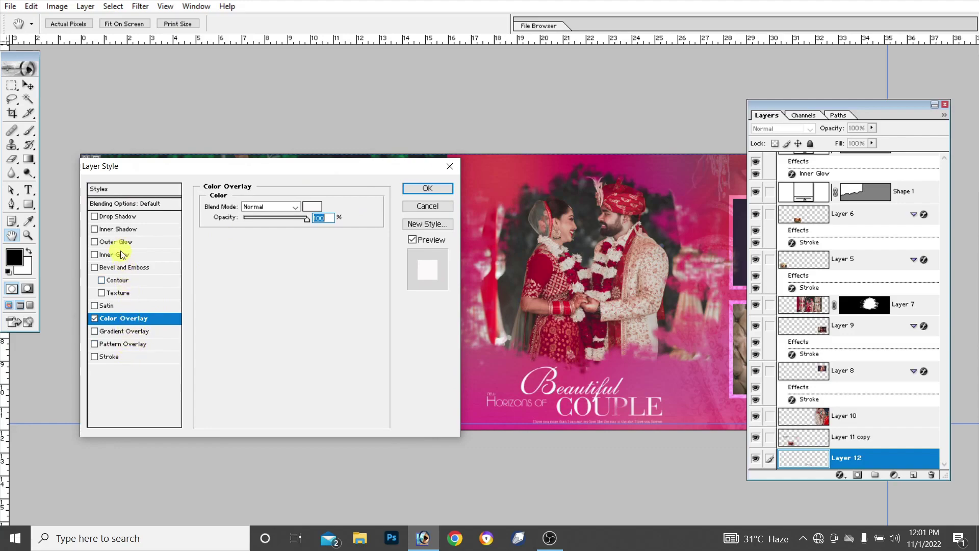
Add a drop shadow with distance 8, spread 12 and size 6, then confirm
click(121, 217)
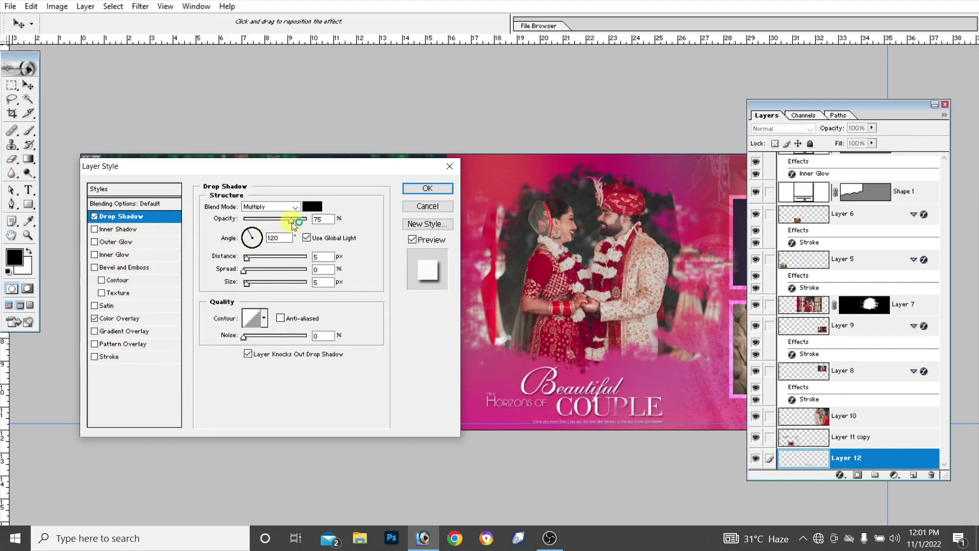
click(246, 283)
drag(246, 259, 248, 258)
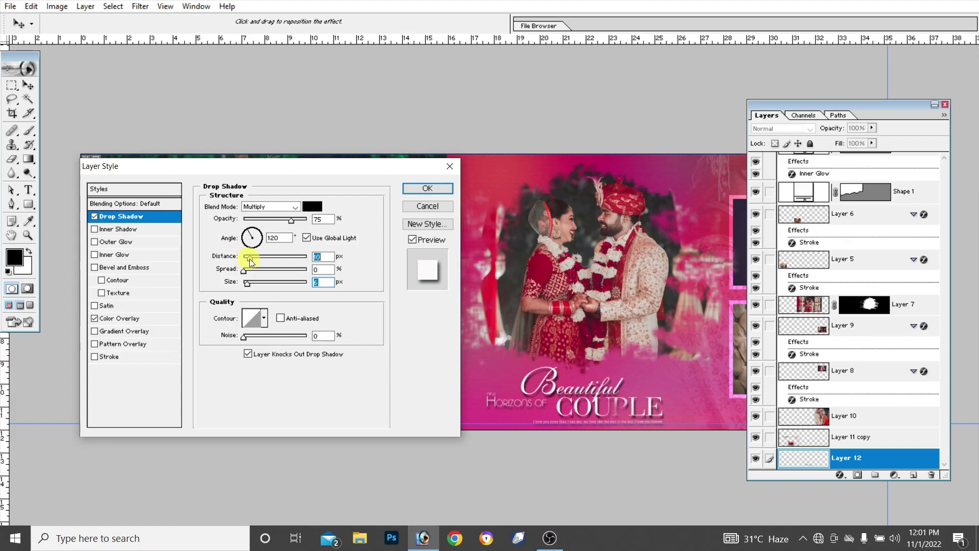
click(248, 284)
drag(243, 272, 248, 273)
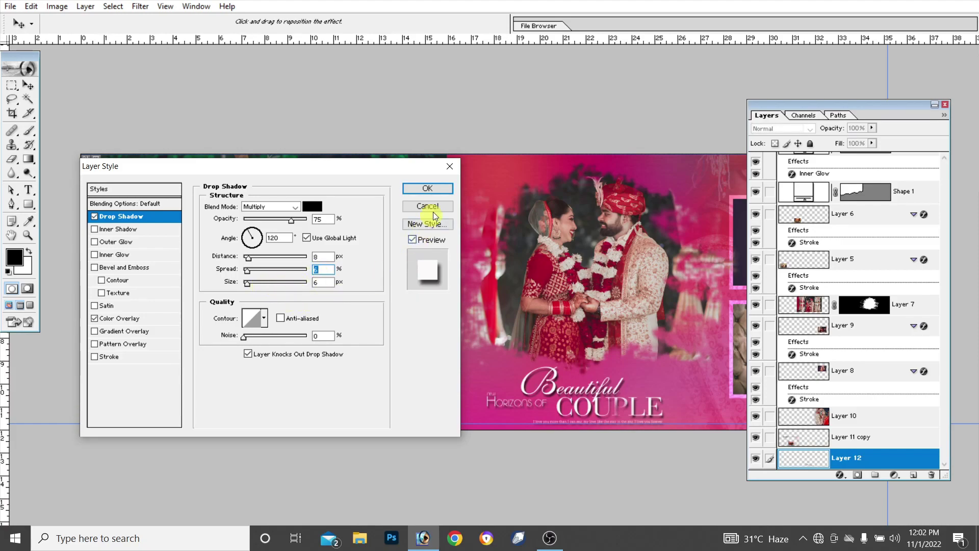
click(427, 190)
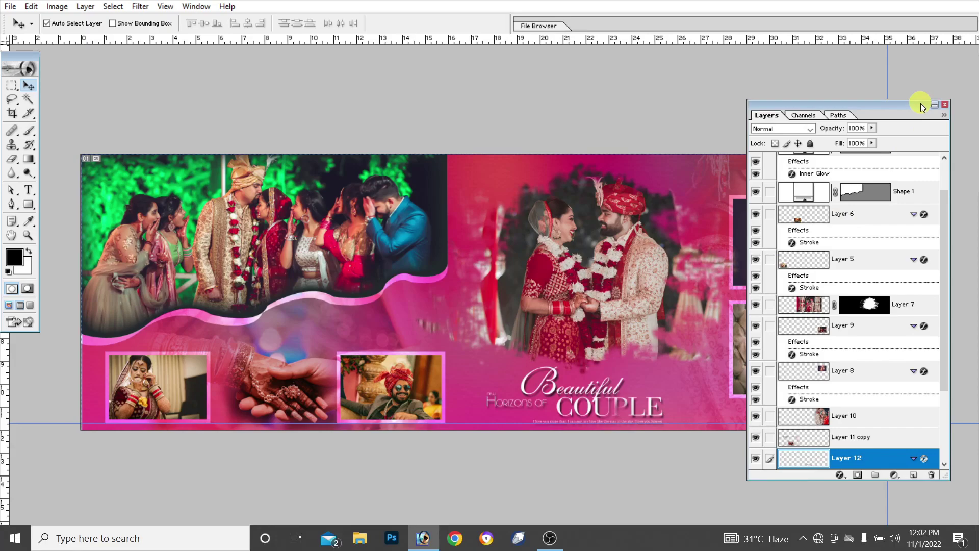
Hide the Layers palette to view the finished wedding spread with both bride photos
click(946, 105)
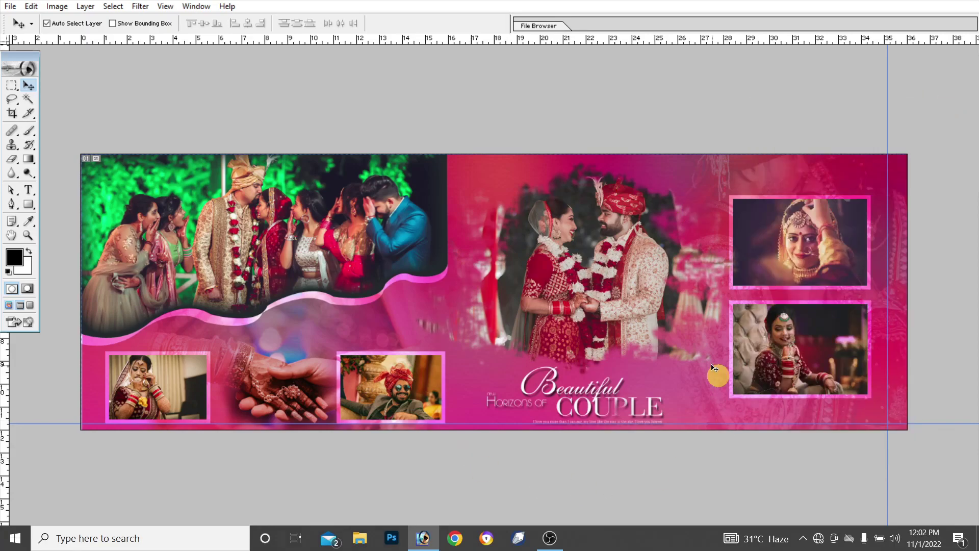